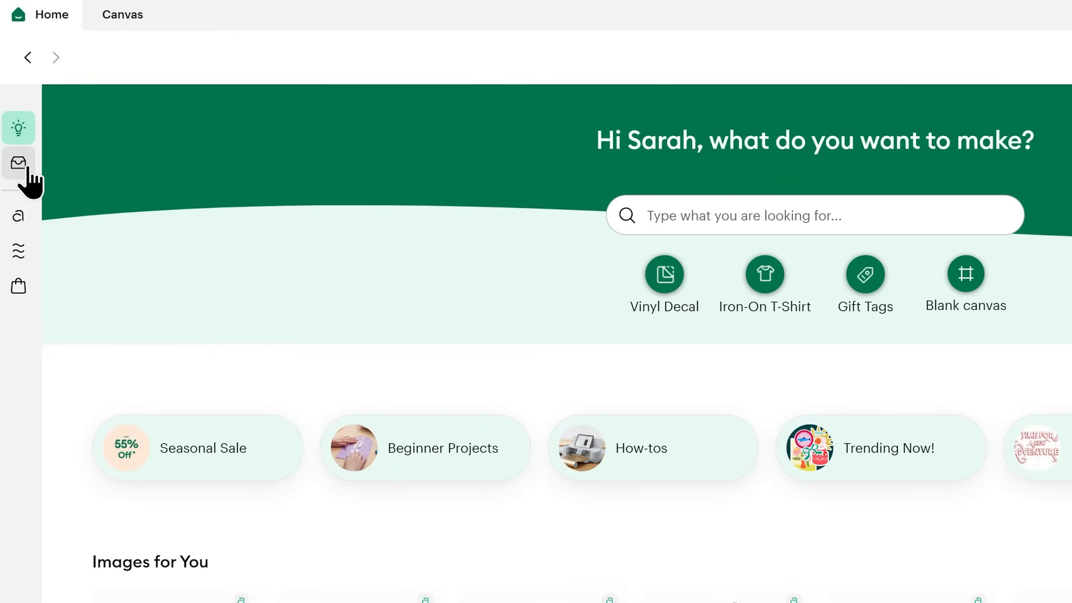
- Look at the saved projects, return home, and start a new blank canvas with the image library collapsed
click(28, 169)
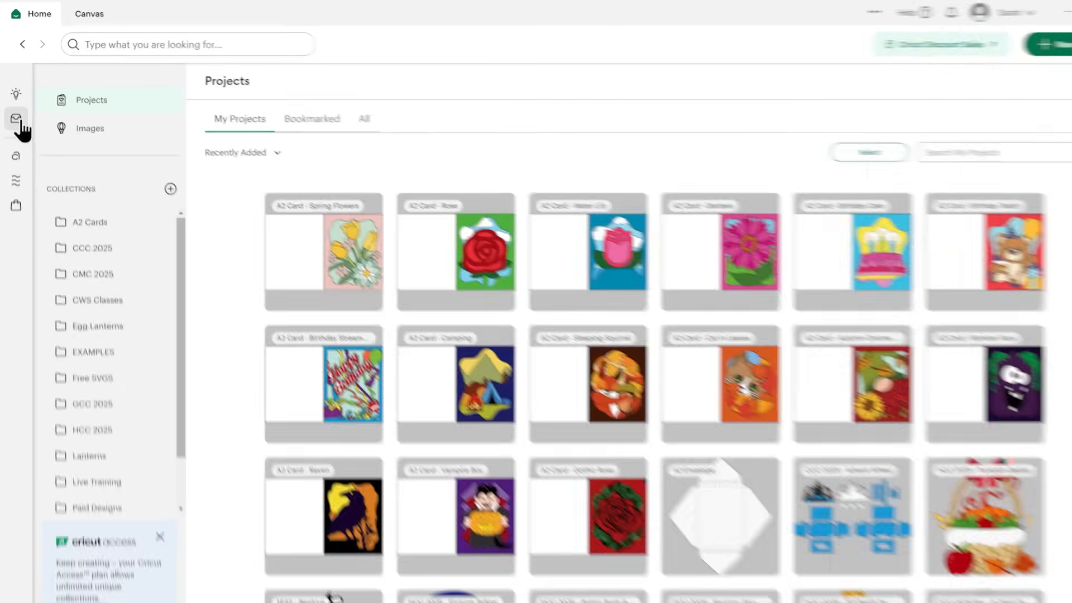
click(16, 90)
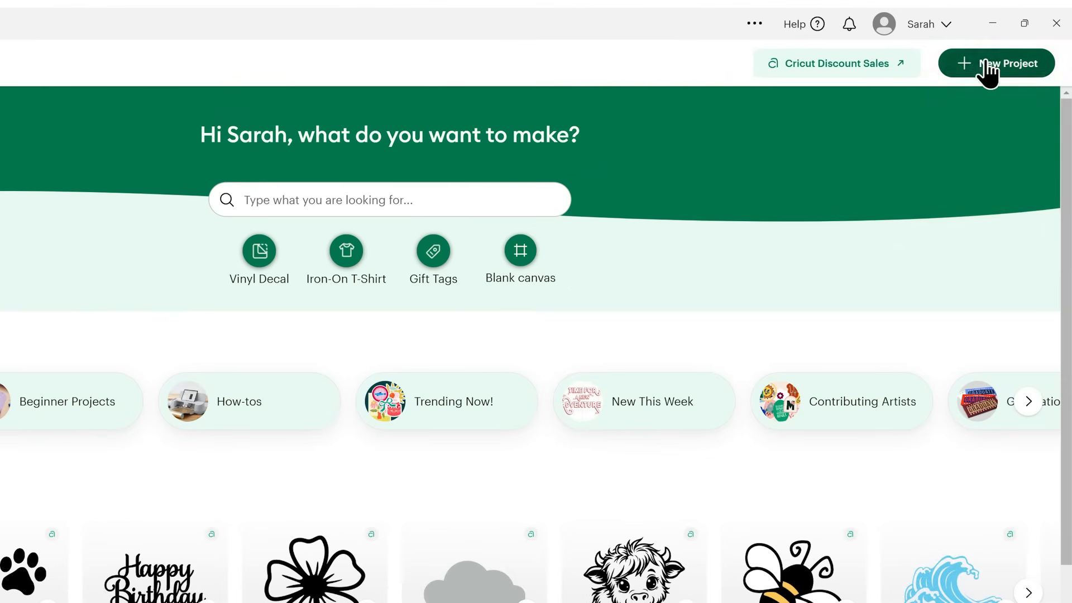
click(987, 62)
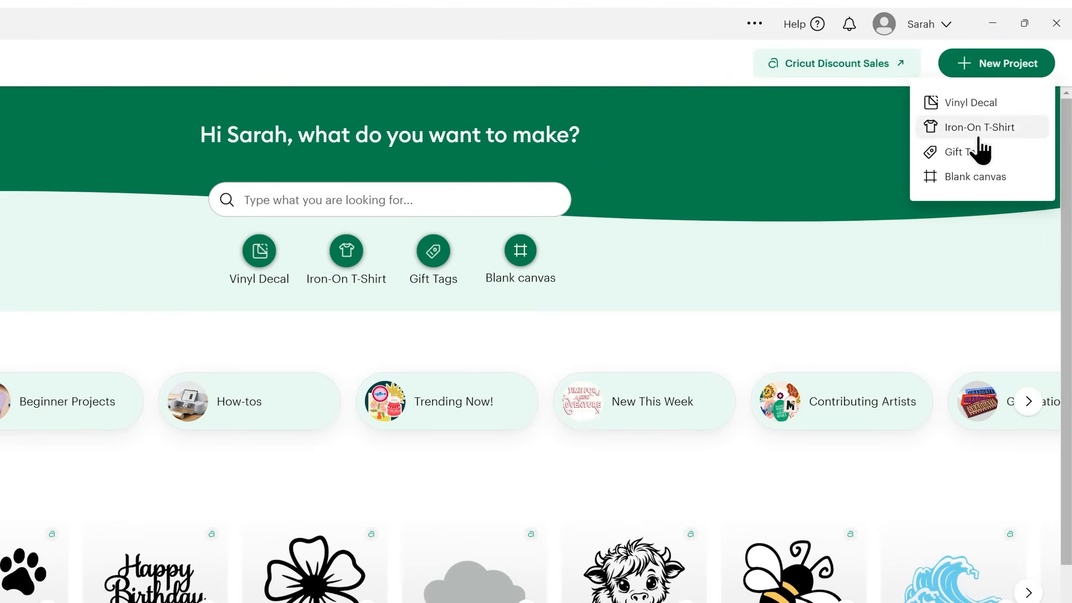
click(970, 178)
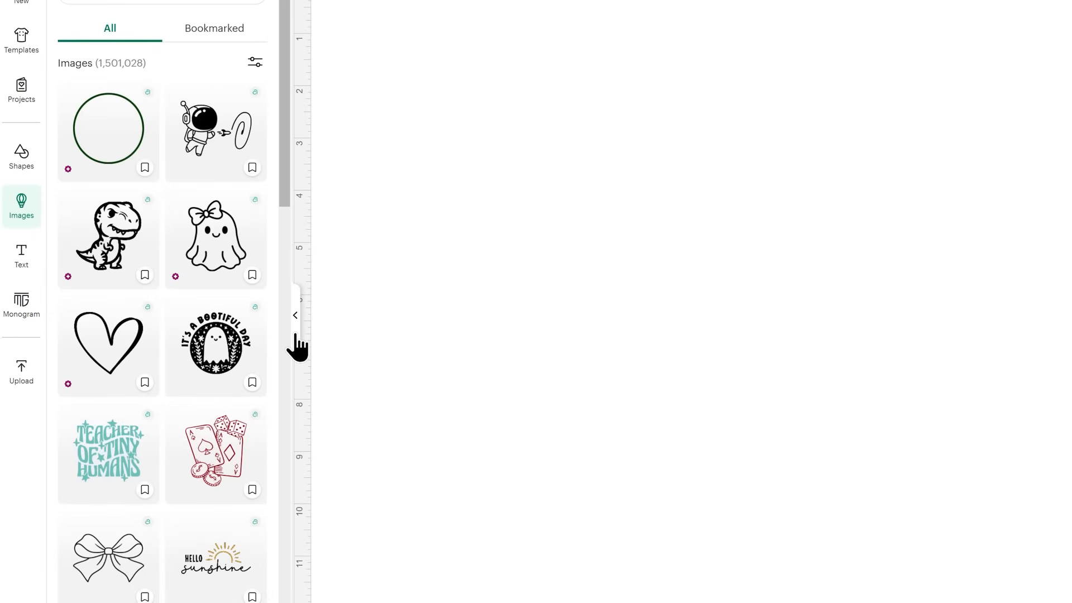
click(296, 335)
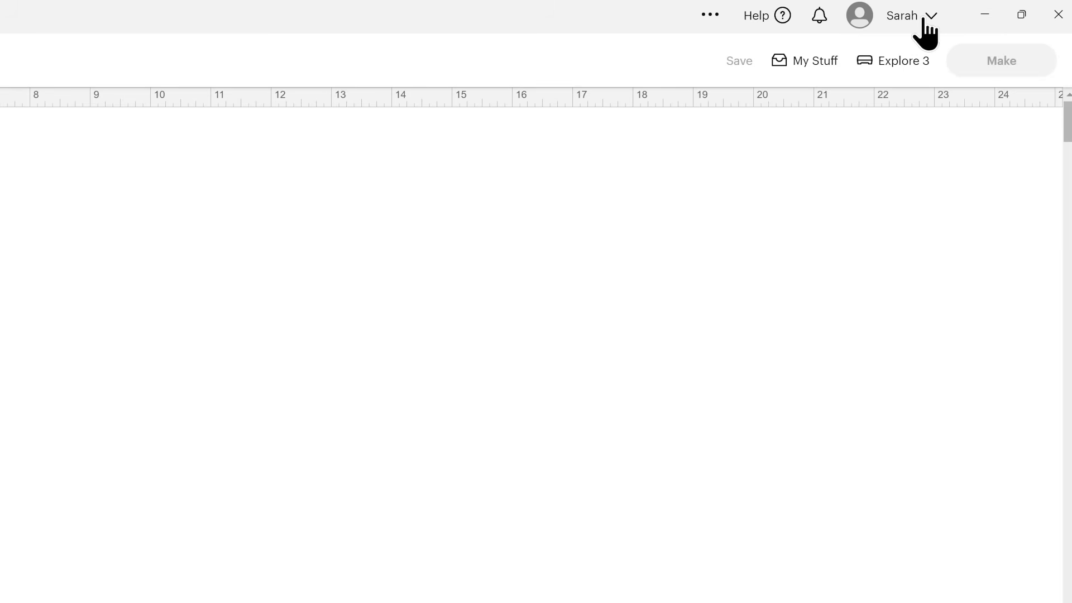
- Open the Design Space settings and check for software updates
click(923, 21)
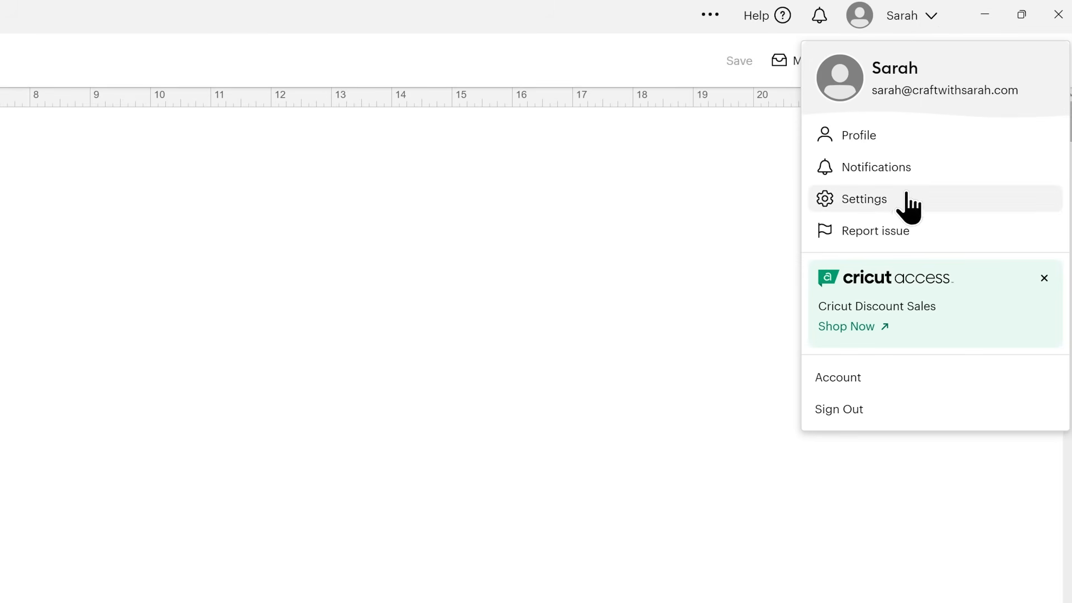
click(907, 207)
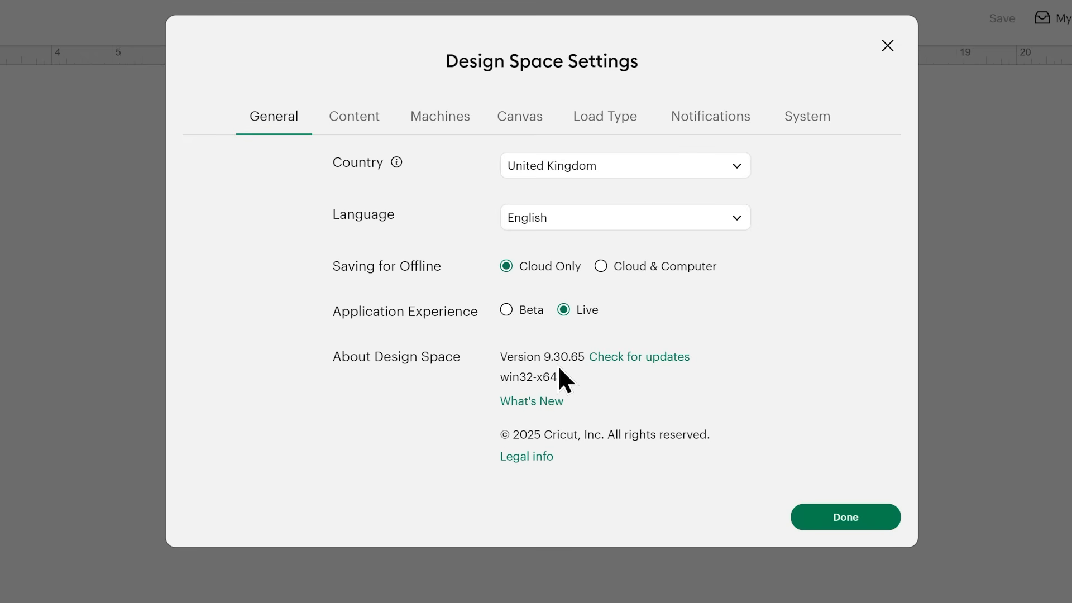
click(666, 360)
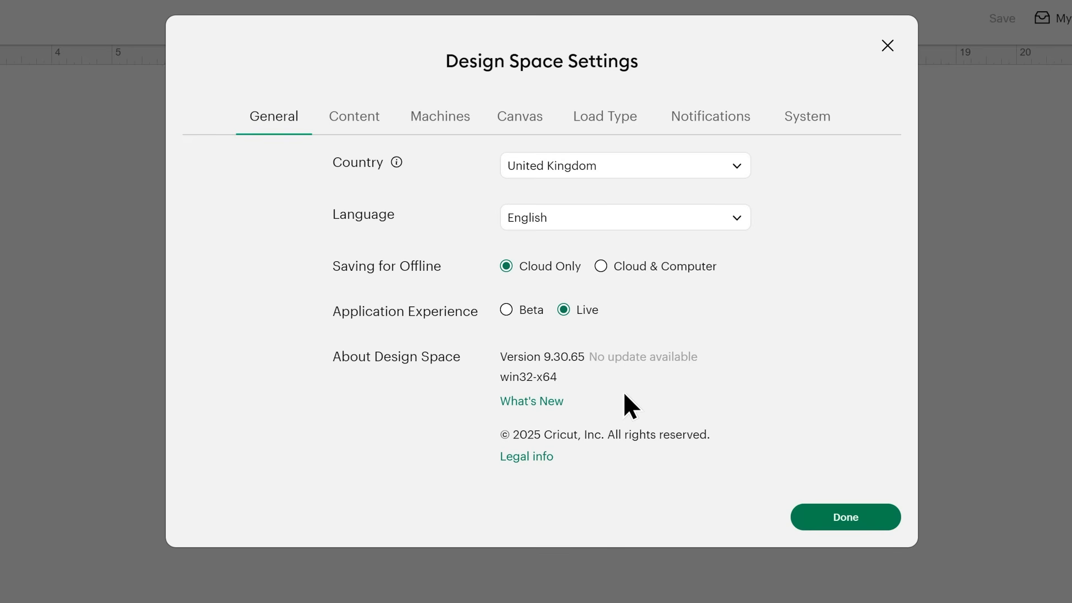
- Open the What's New release notes and examine the Beta version 9.31 and version 9.30 entries
click(549, 401)
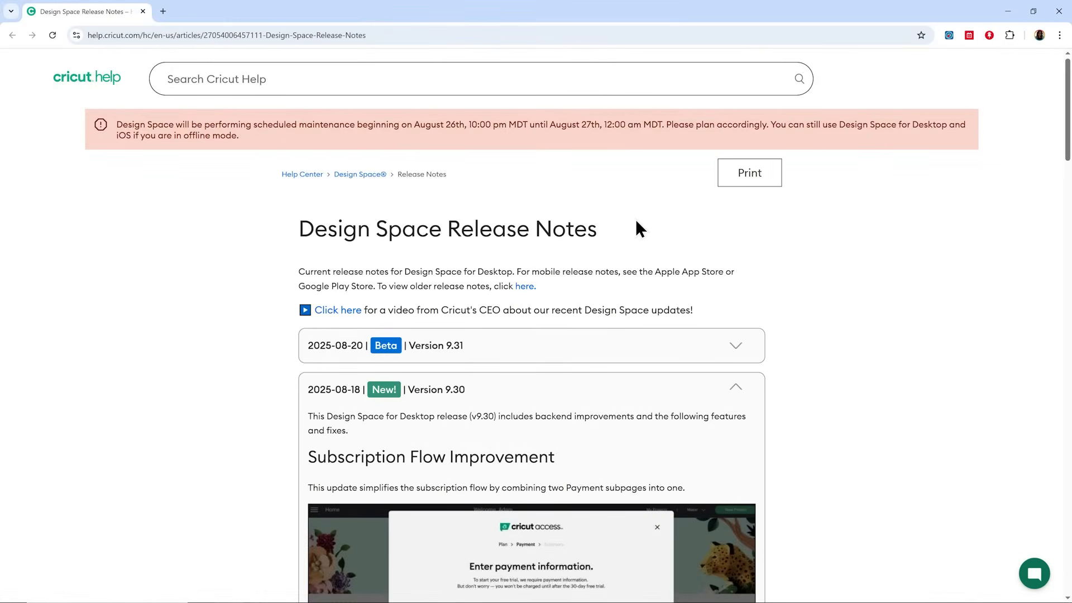
scroll(636, 219, down, 1)
scroll(637, 220, down, 2)
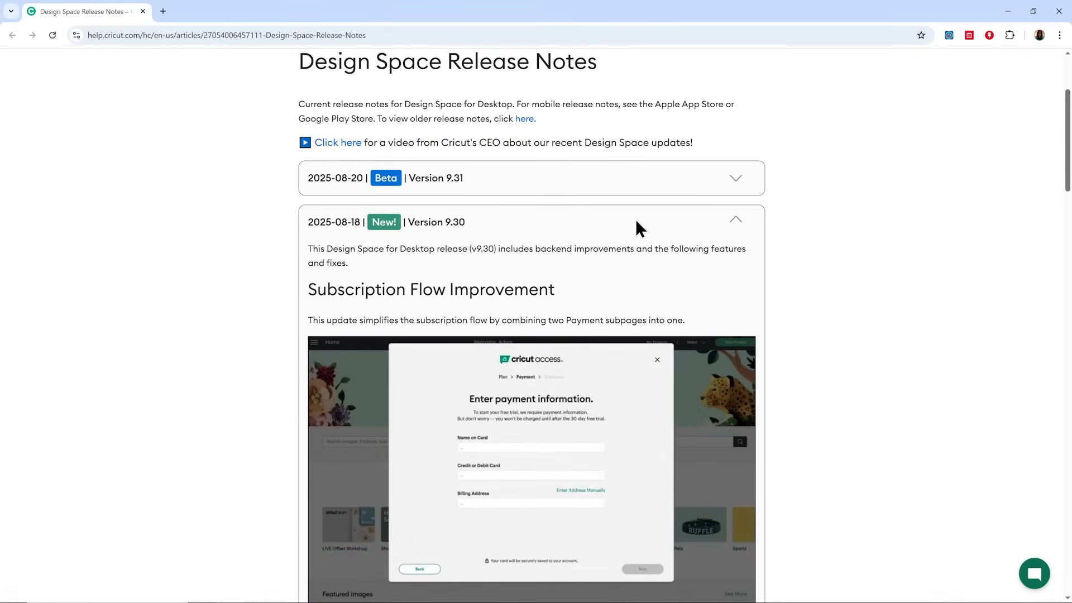
click(709, 184)
scroll(841, 271, down, 5)
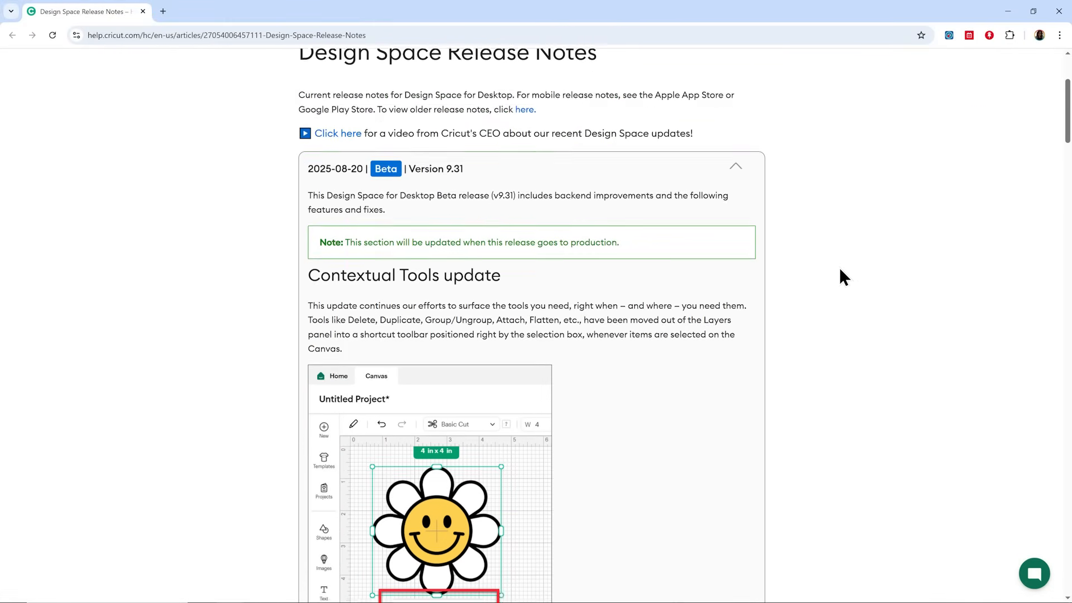
scroll(840, 264, down, 14)
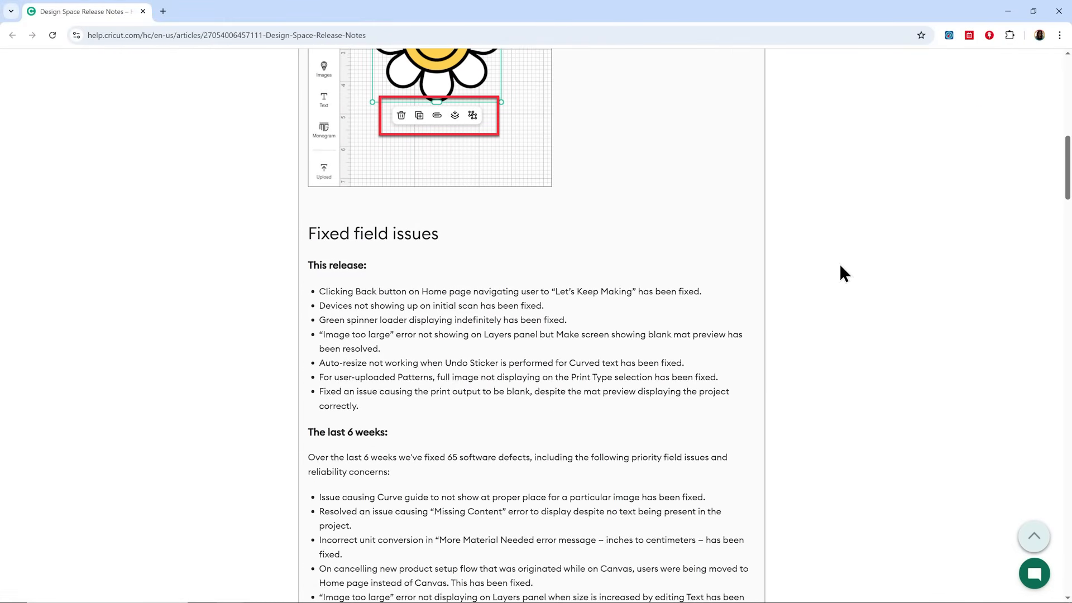
scroll(841, 263, down, 14)
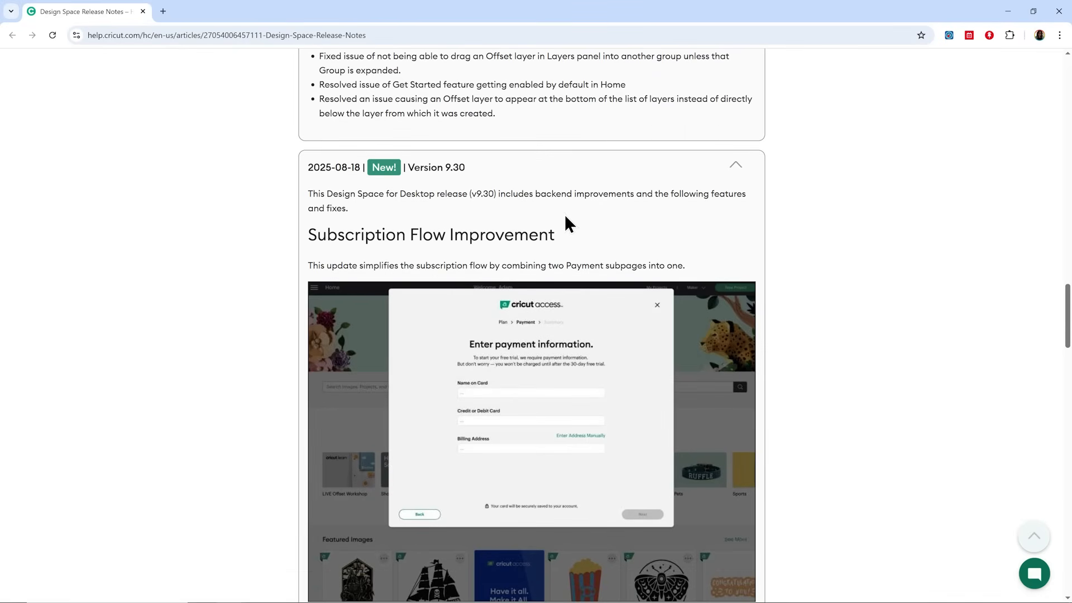
scroll(842, 245, down, 2)
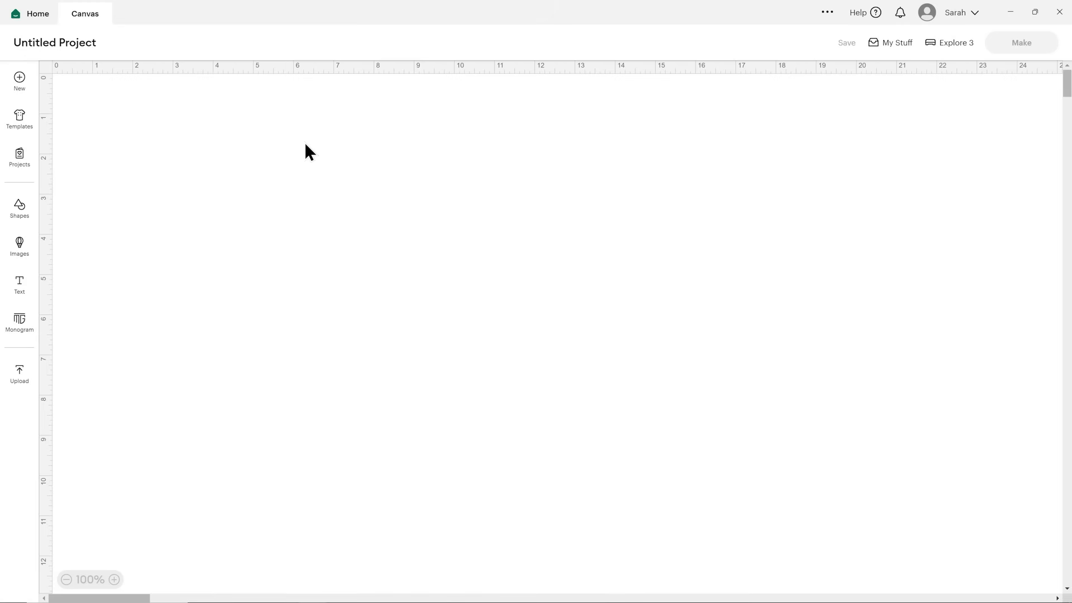
- Insert the ghost-with-bow image from the image library and move it toward the middle of the canvas
click(20, 248)
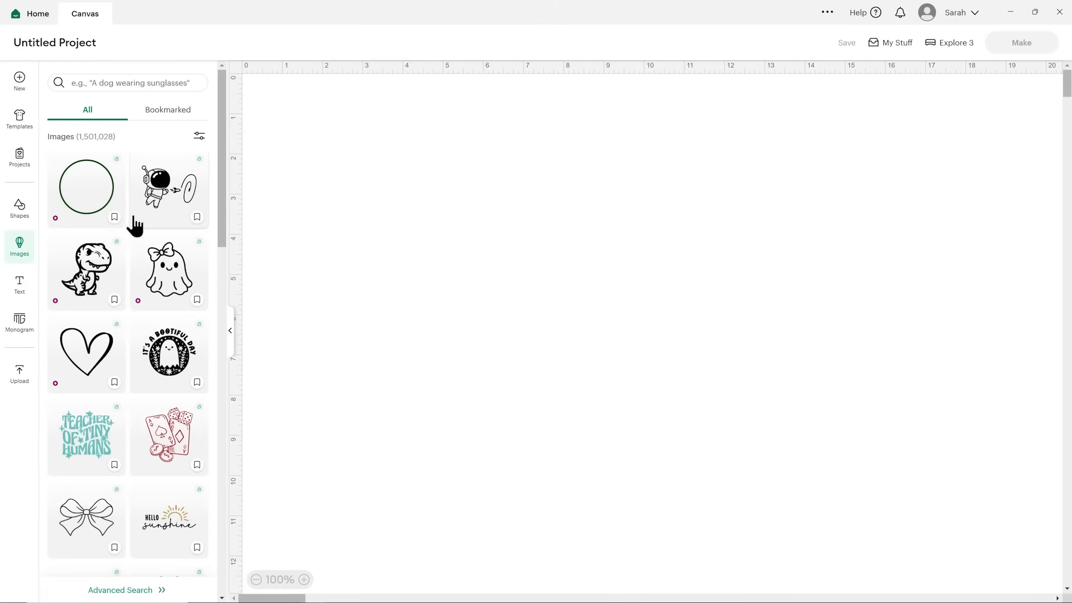
click(177, 273)
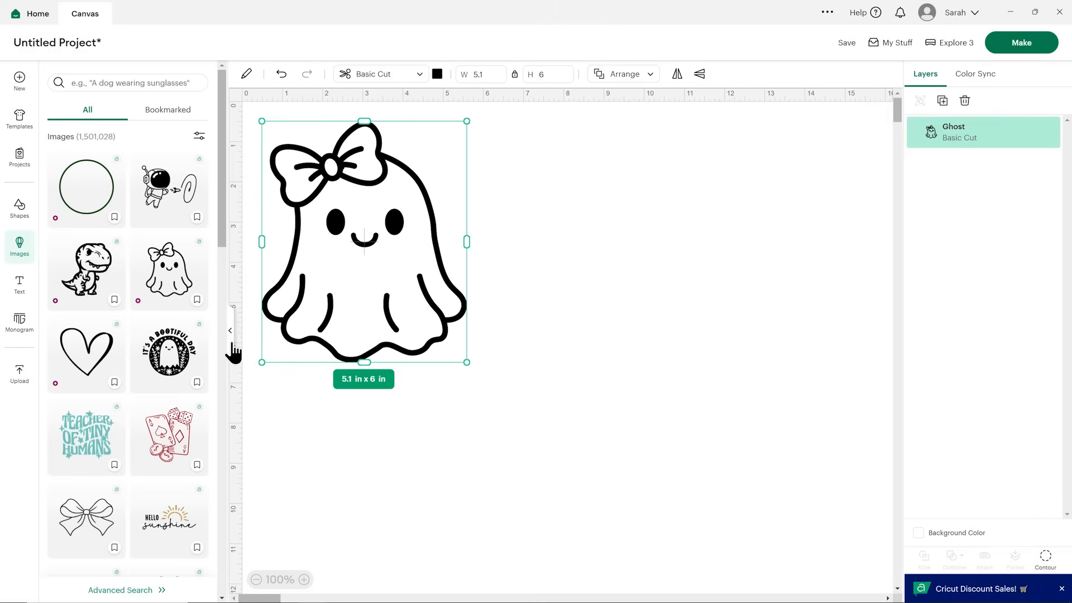
click(230, 330)
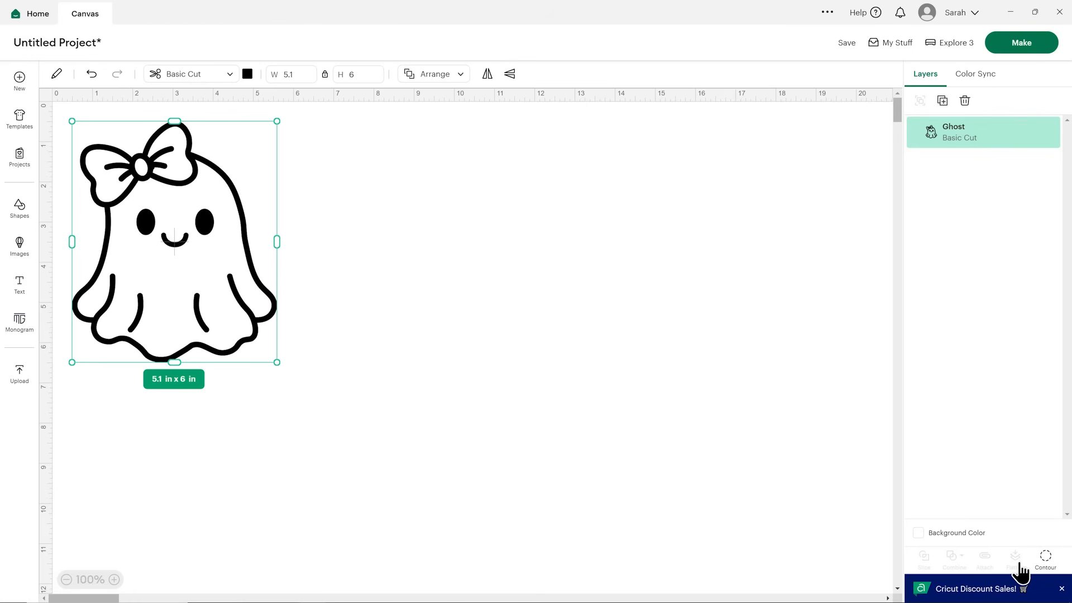
click(1063, 593)
drag(205, 224, 419, 252)
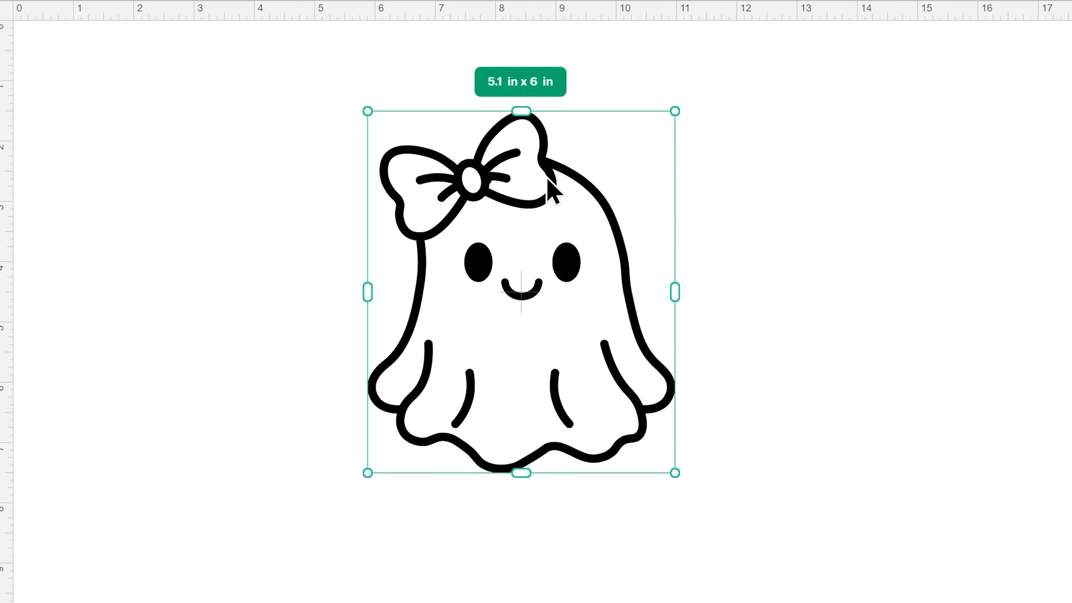
- Scale the ghost down to about 4.3 × 5.1 in, and try stretching it to about 8 in wide before undoing the stretch
drag(675, 112, 630, 177)
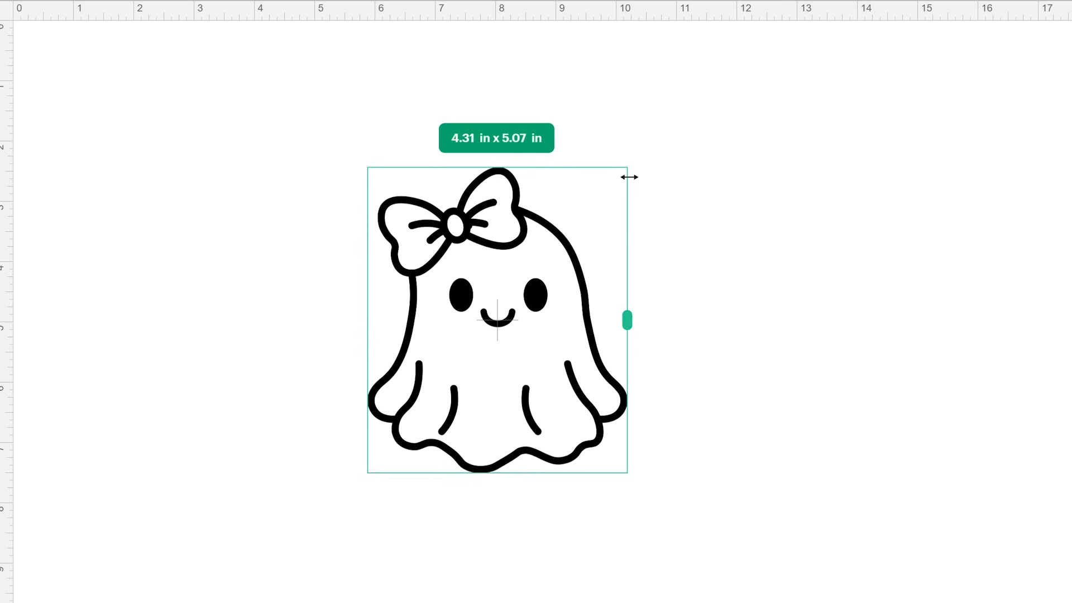
drag(627, 319, 848, 319)
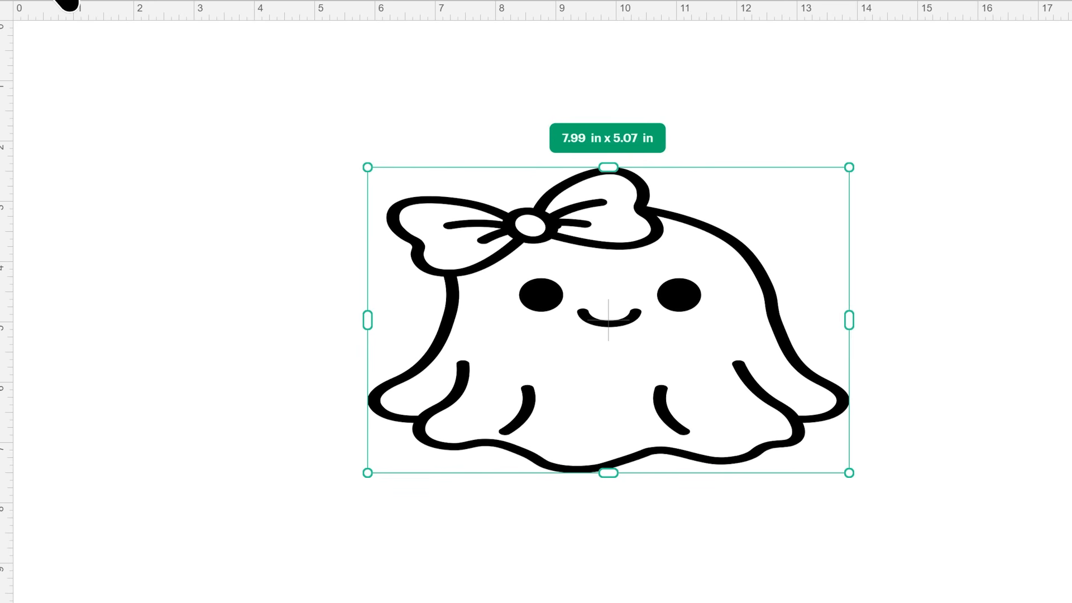
key(ctrl+z)
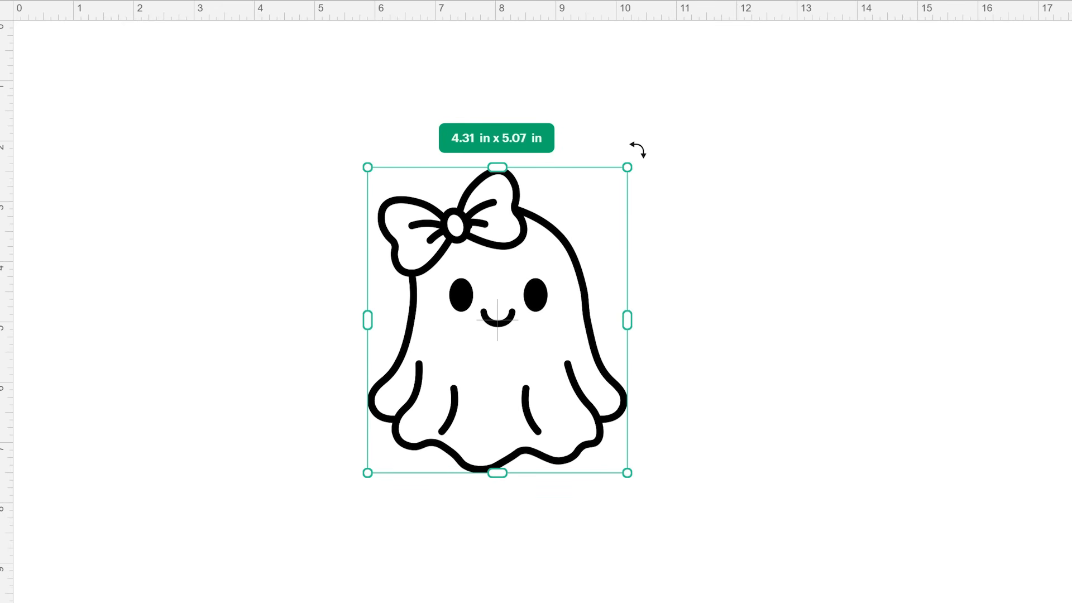
- Tilt the ghost slightly counterclockwise and enlarge it proportionally to about 5.9 × 7 in
drag(638, 149, 655, 120)
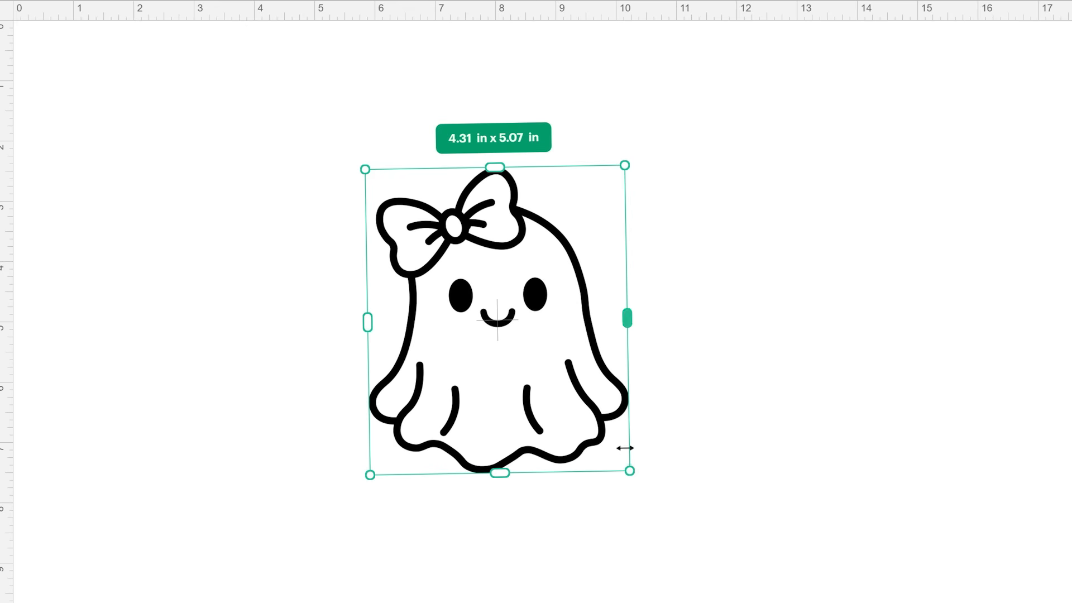
drag(628, 469, 729, 585)
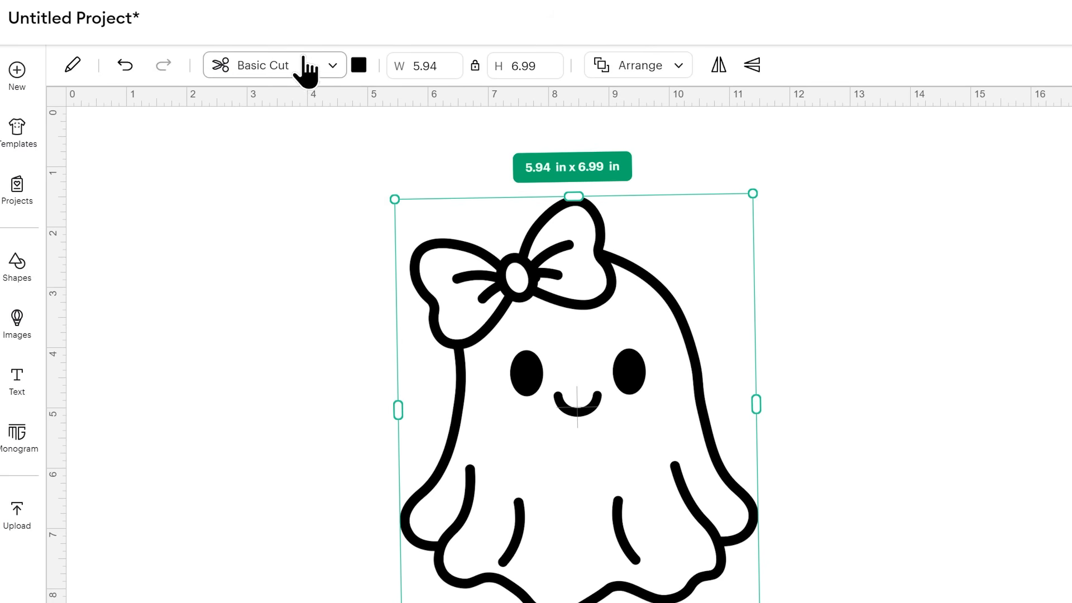
- Review the ghost's available operation types and set its material color to dark blue, #0d225b
click(331, 64)
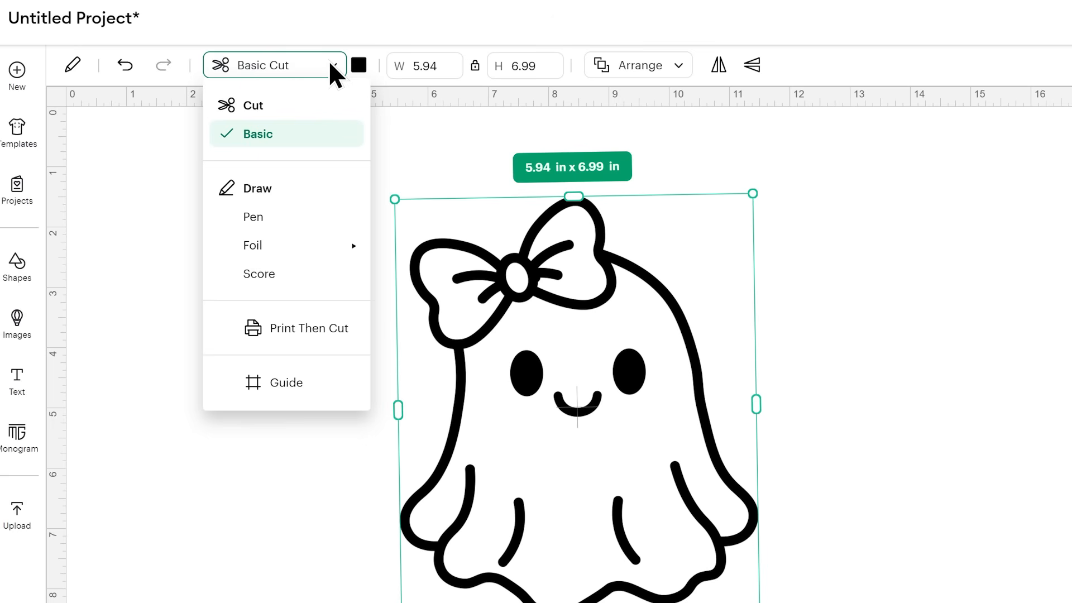
click(334, 72)
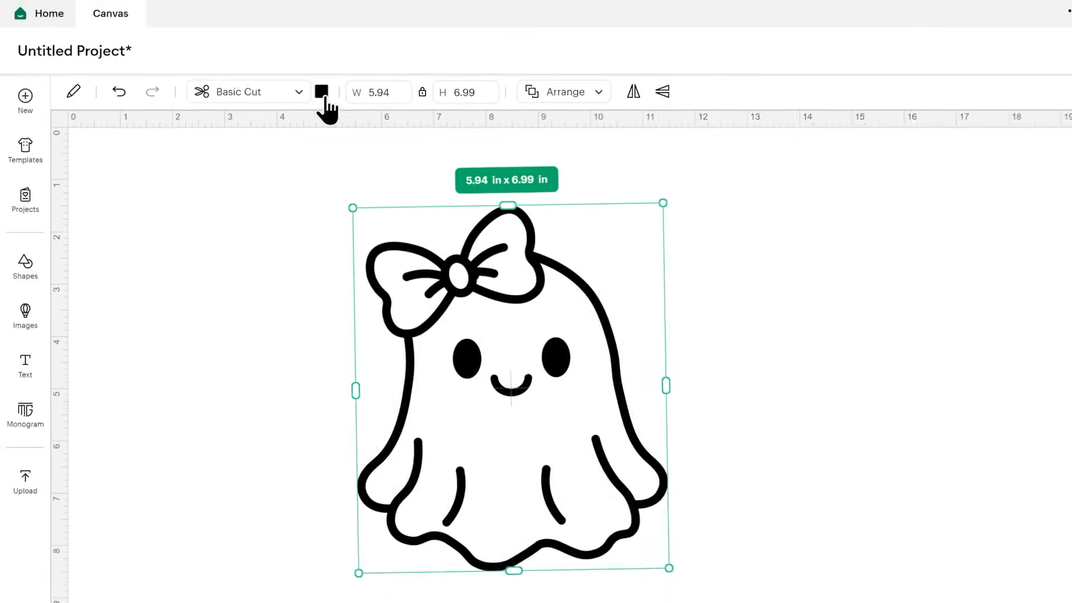
click(359, 64)
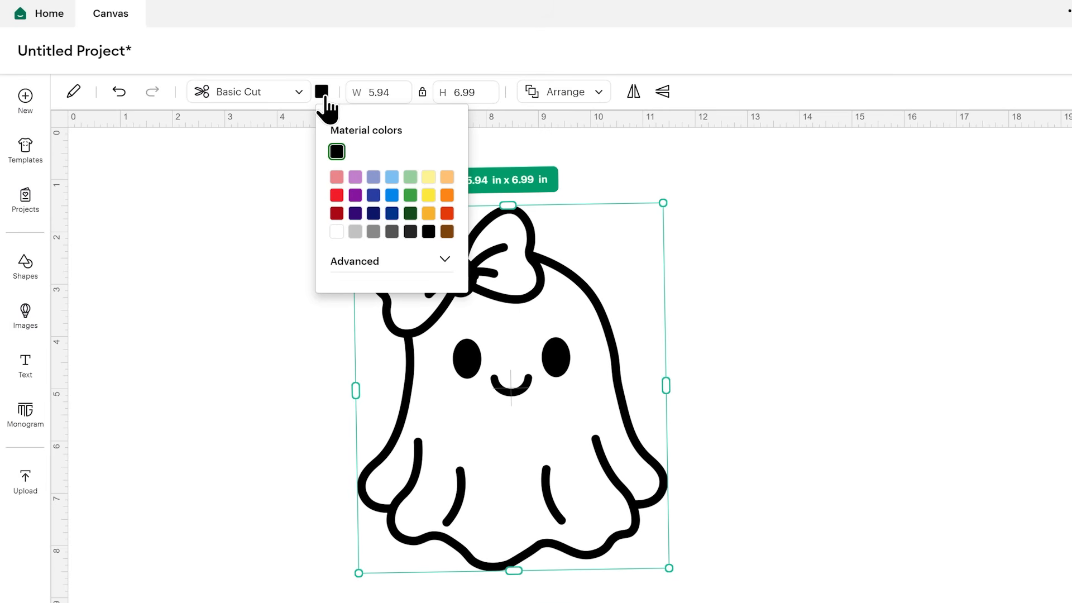
click(427, 262)
click(417, 288)
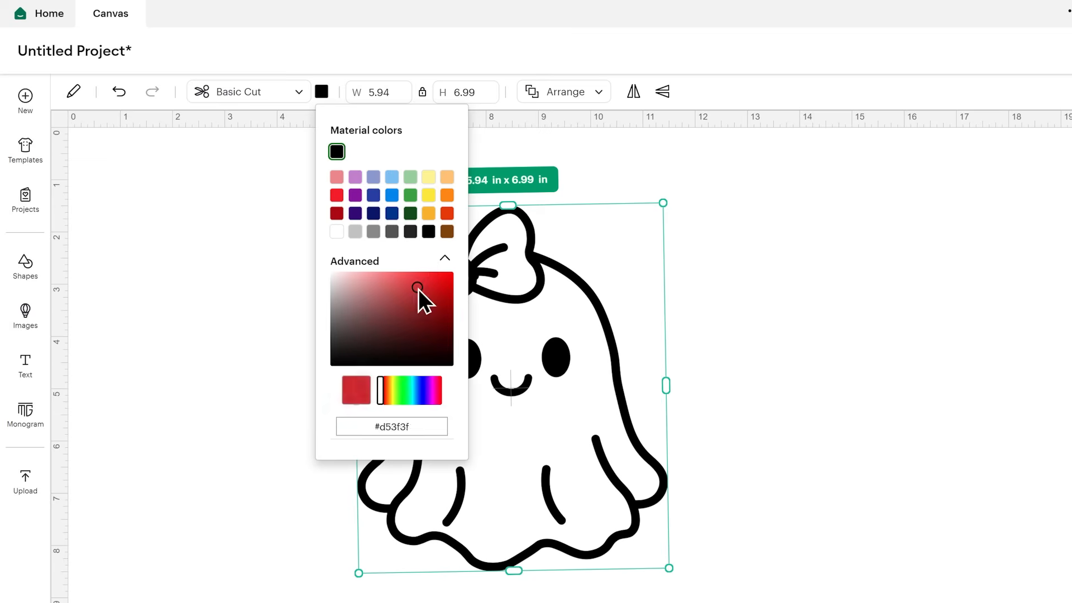
click(436, 333)
click(424, 398)
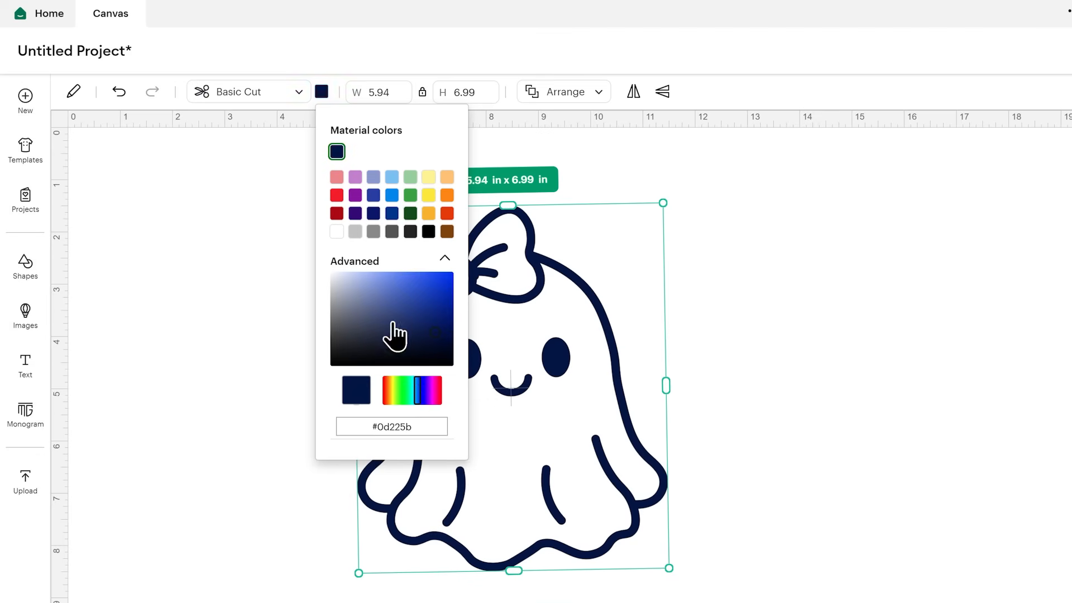
click(321, 91)
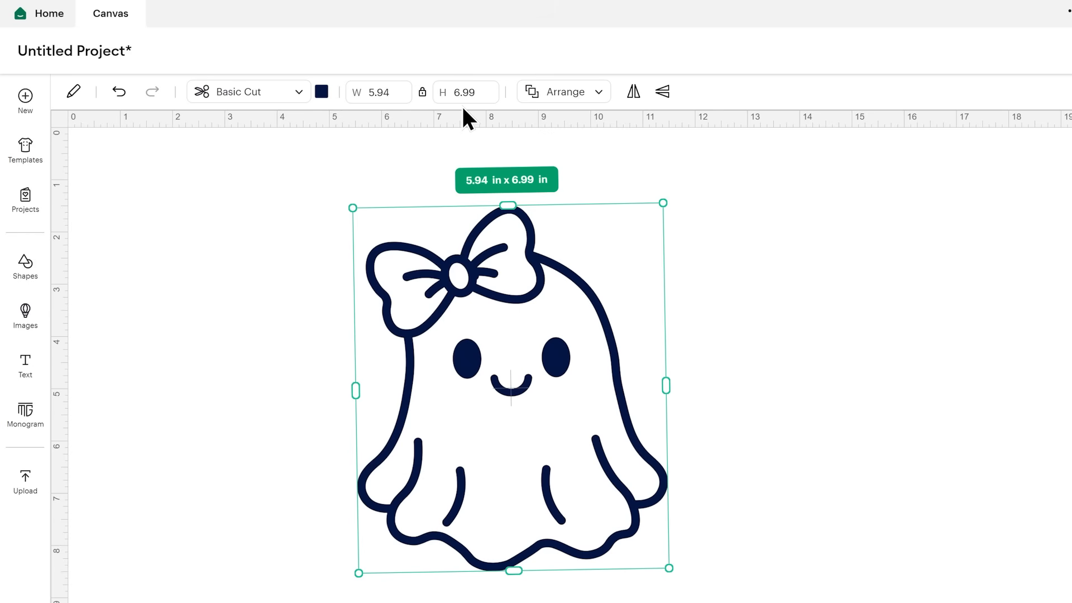
- Try a ghost width of 8 in with the proportions locked, and undo the resize
click(361, 93)
text(84)
key(Return)
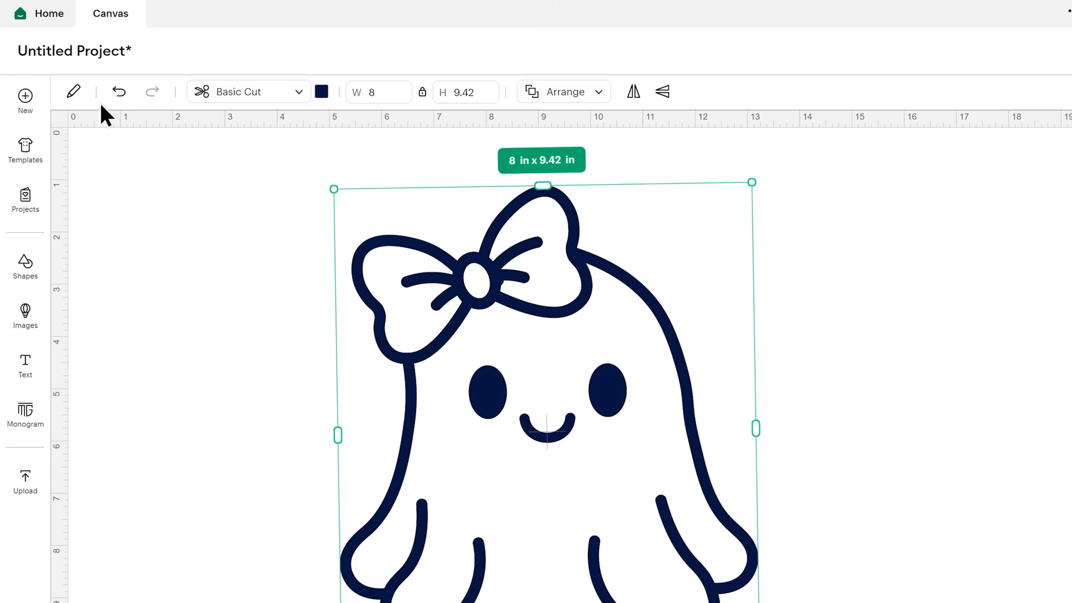
click(114, 94)
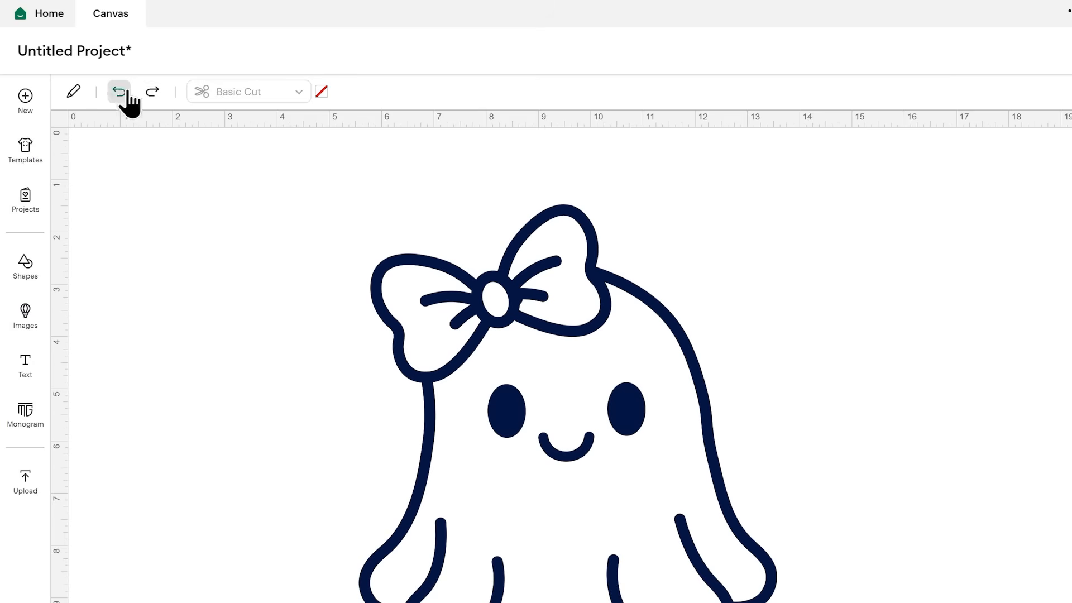
click(128, 99)
- Move the ghost slightly up and to the left, and leave it selected
click(464, 270)
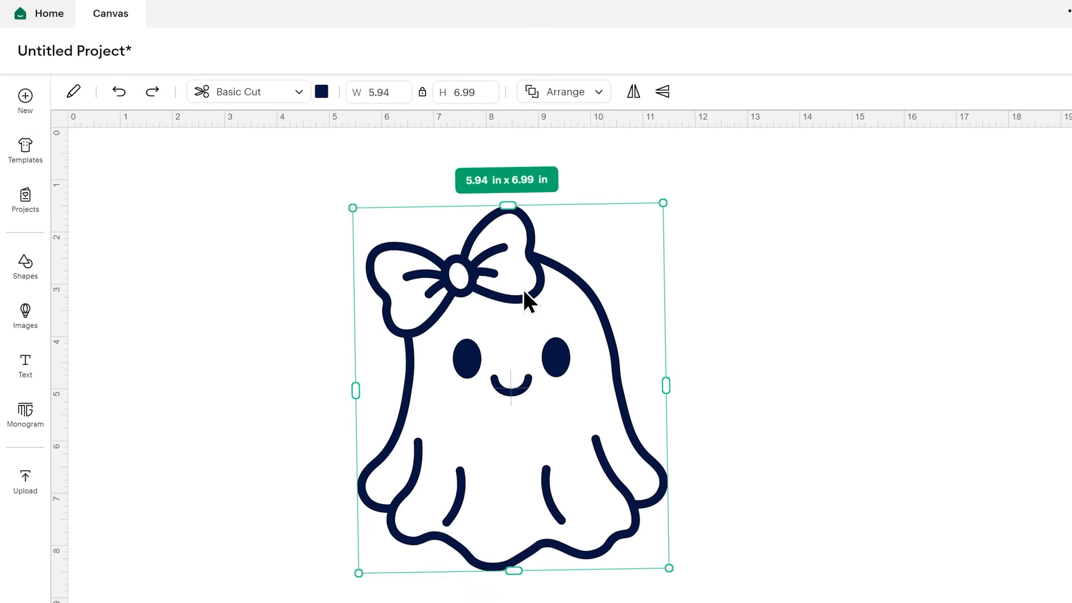
drag(523, 289, 517, 281)
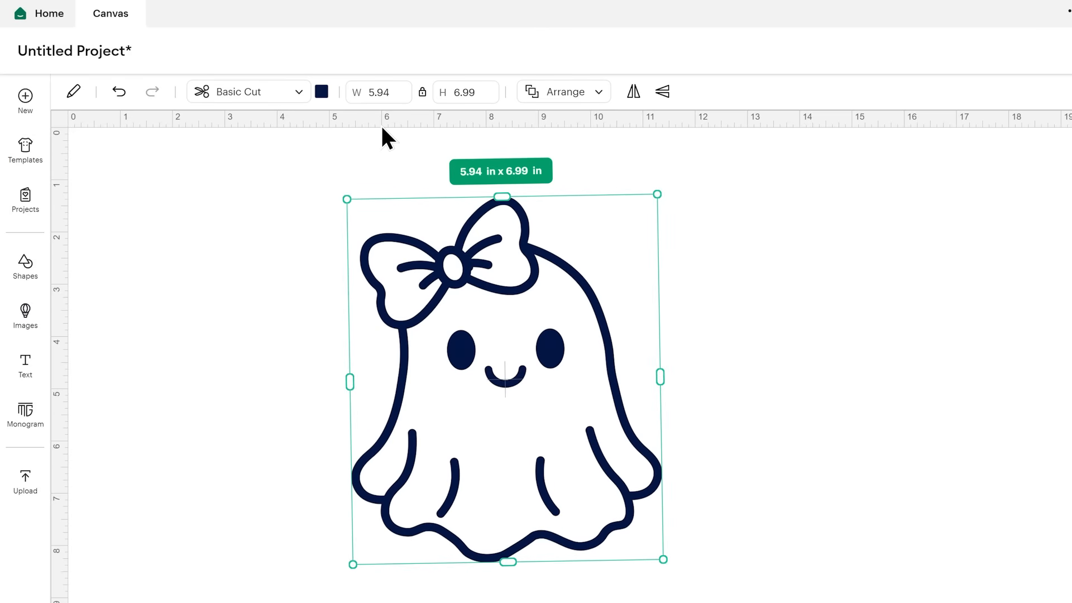
click(395, 92)
click(277, 194)
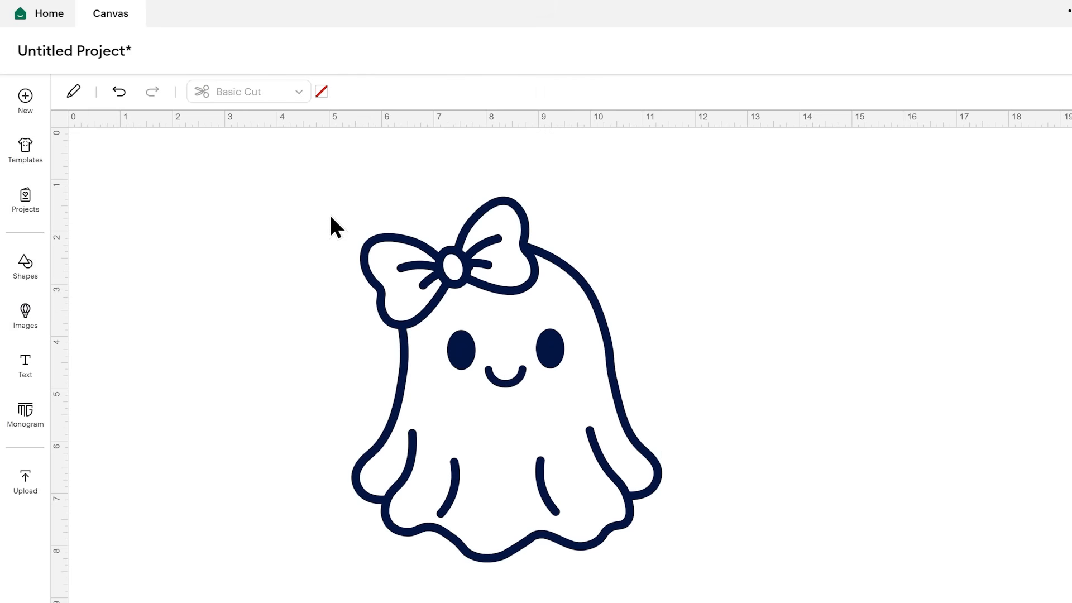
click(435, 267)
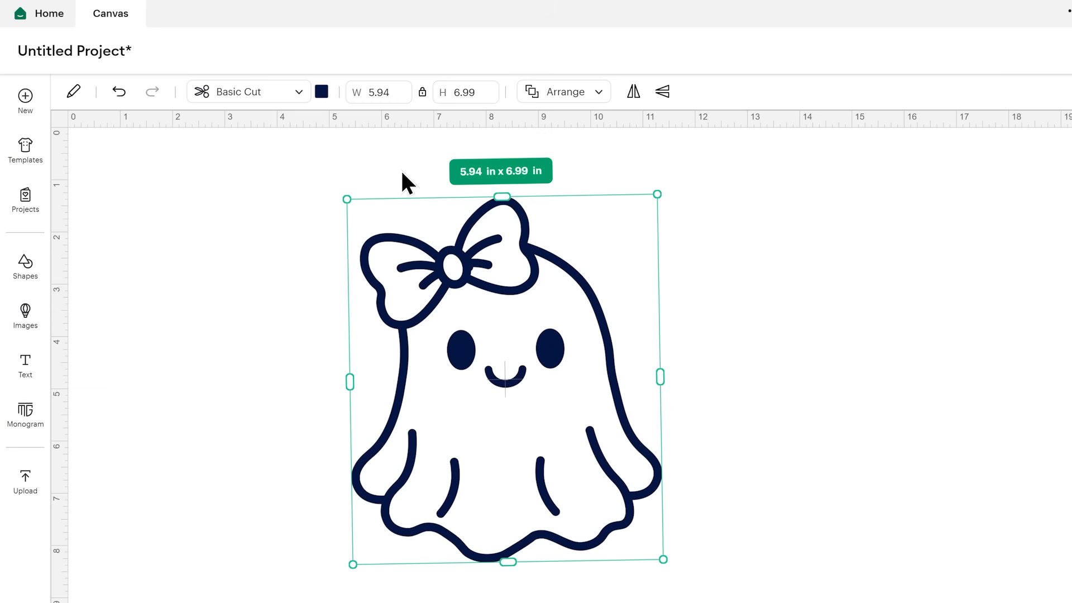
- Set the ghost's width to 6 in with the proportions locked, and deselect it
click(380, 92)
drag(403, 95, 365, 94)
text(6)
key(Return)
click(303, 231)
click(439, 258)
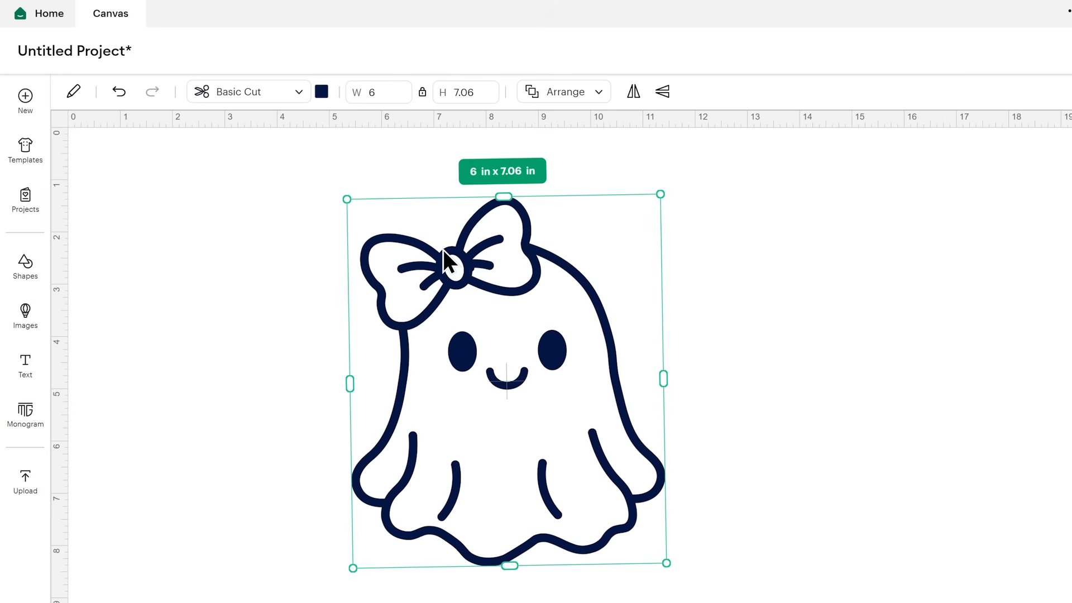
click(394, 147)
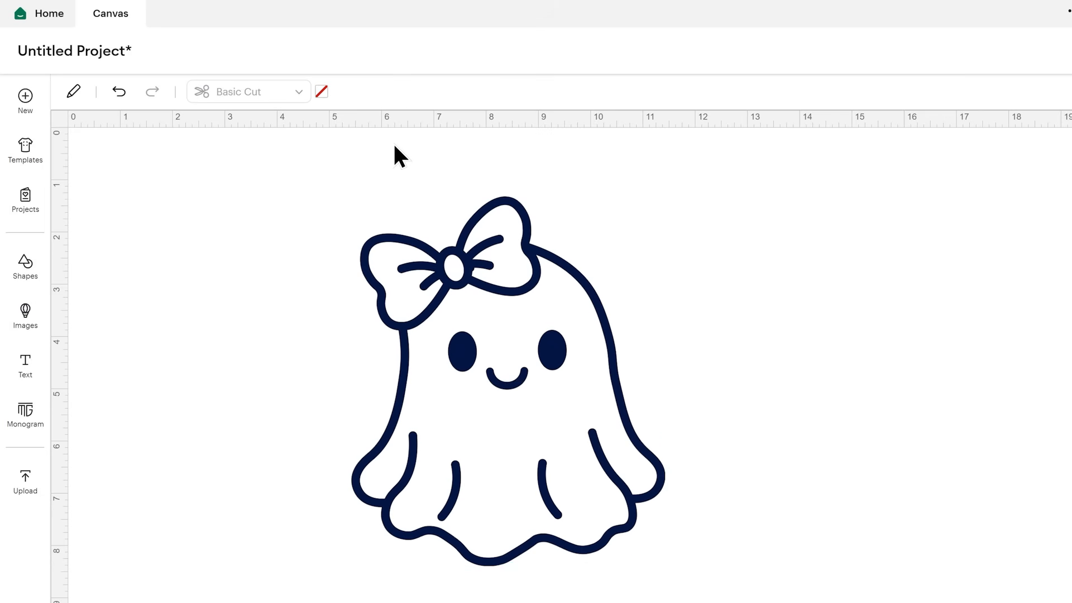
- Enlarge the ghost proportionally to about 6.8 × 8 in and shift it slightly up and to the left
click(550, 341)
drag(663, 564, 747, 593)
drag(493, 273, 489, 267)
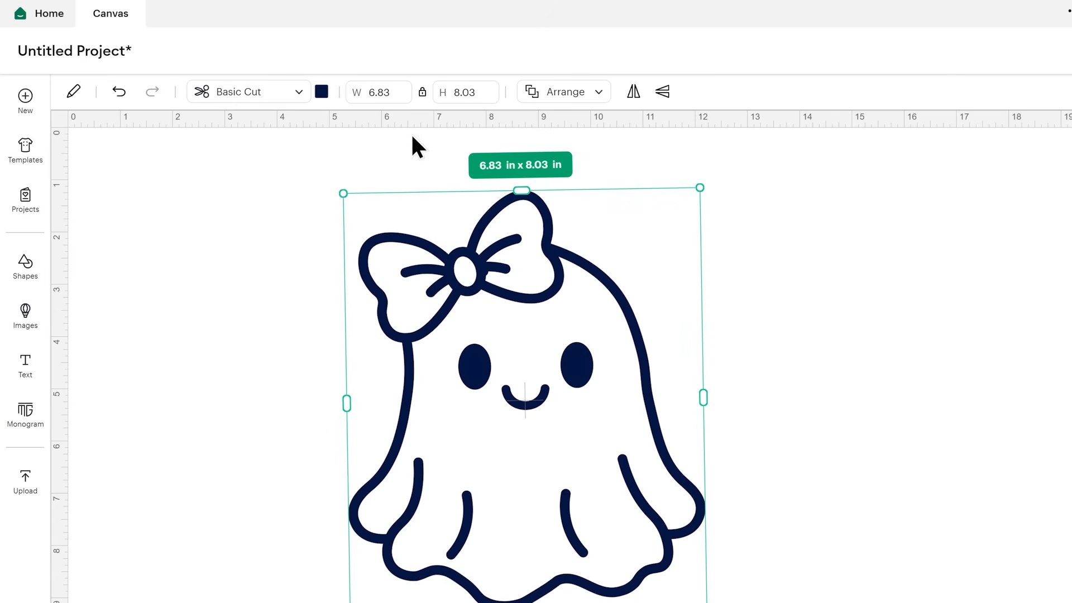
click(395, 90)
click(421, 140)
- Review the layer-order options offered for the ghost
click(555, 231)
click(602, 98)
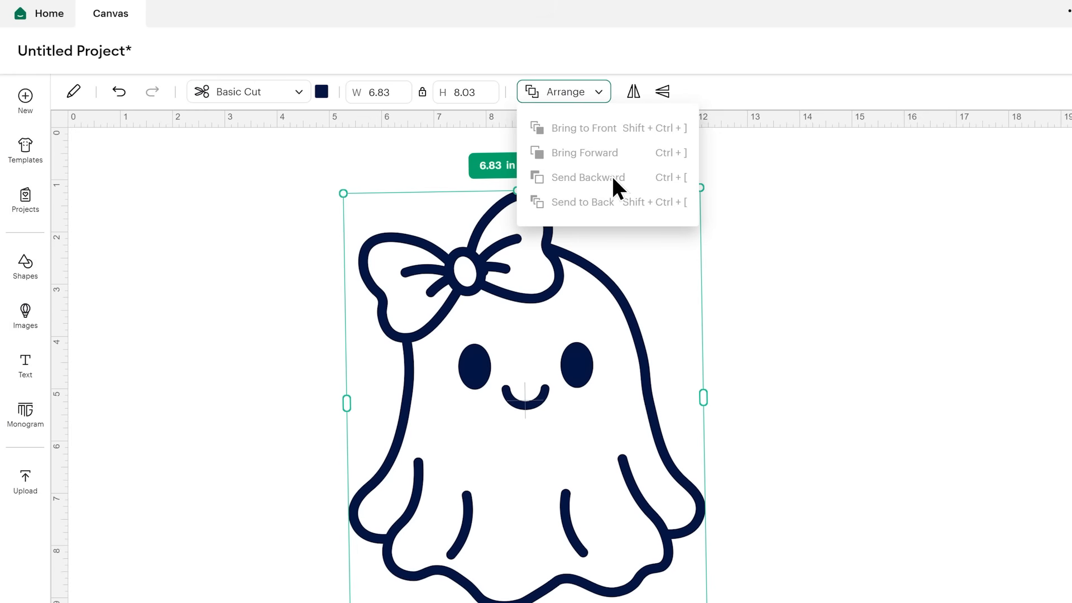
click(555, 279)
- Insert the ghost image with eyelashes and a centered bow, and place it to the right of the dark blue ghost
click(40, 315)
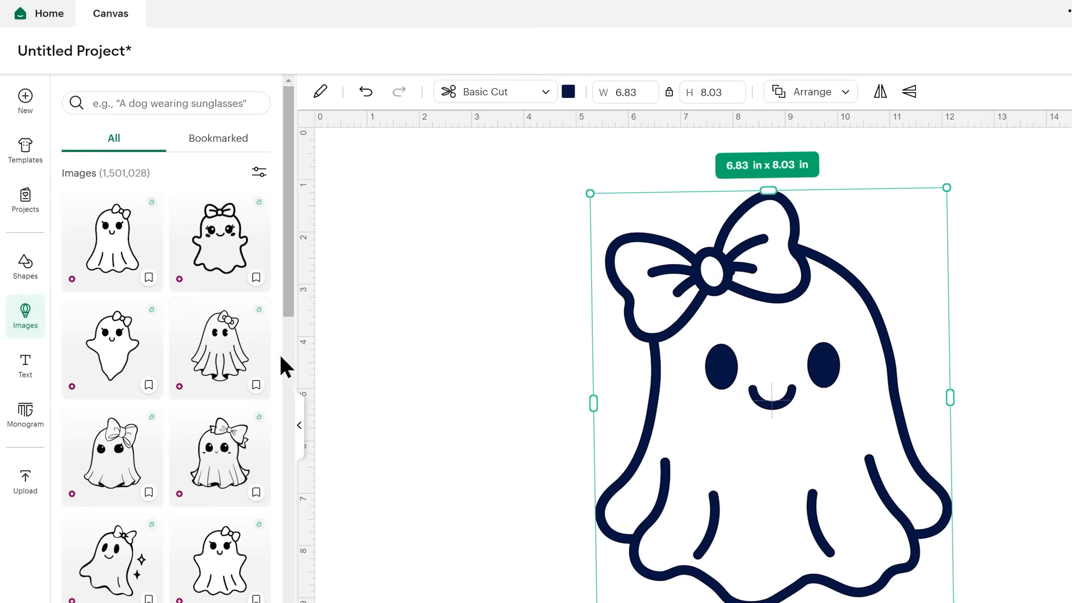
click(230, 264)
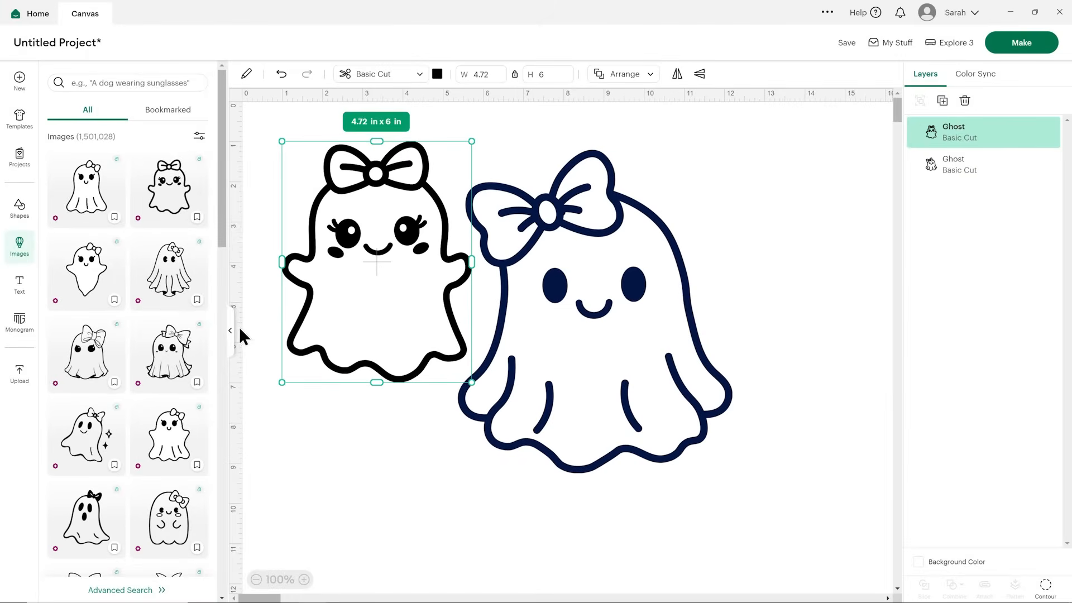
click(231, 330)
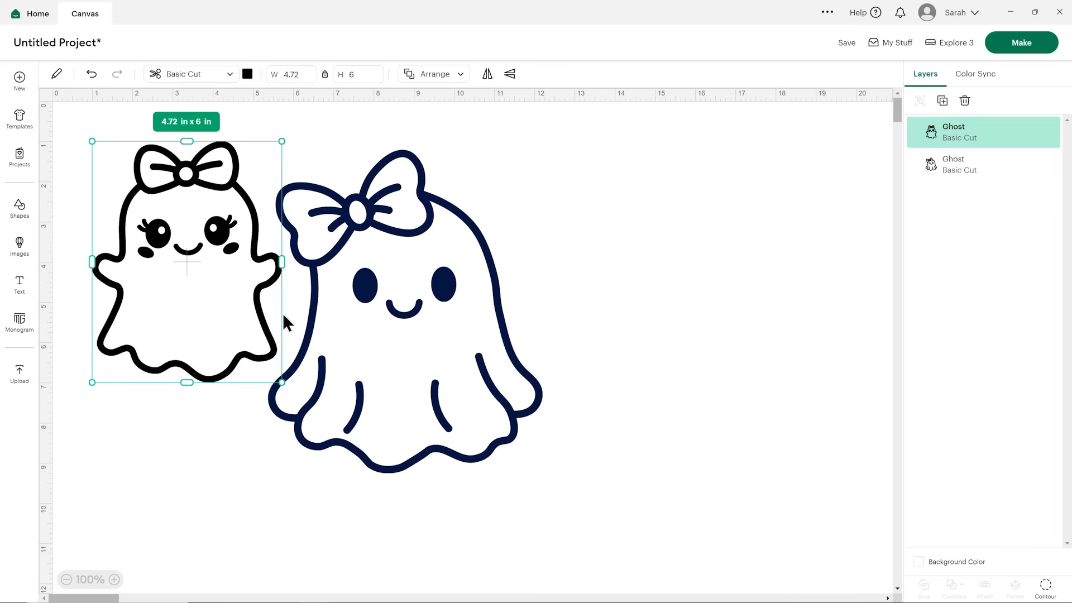
drag(268, 270, 754, 302)
click(794, 280)
click(702, 223)
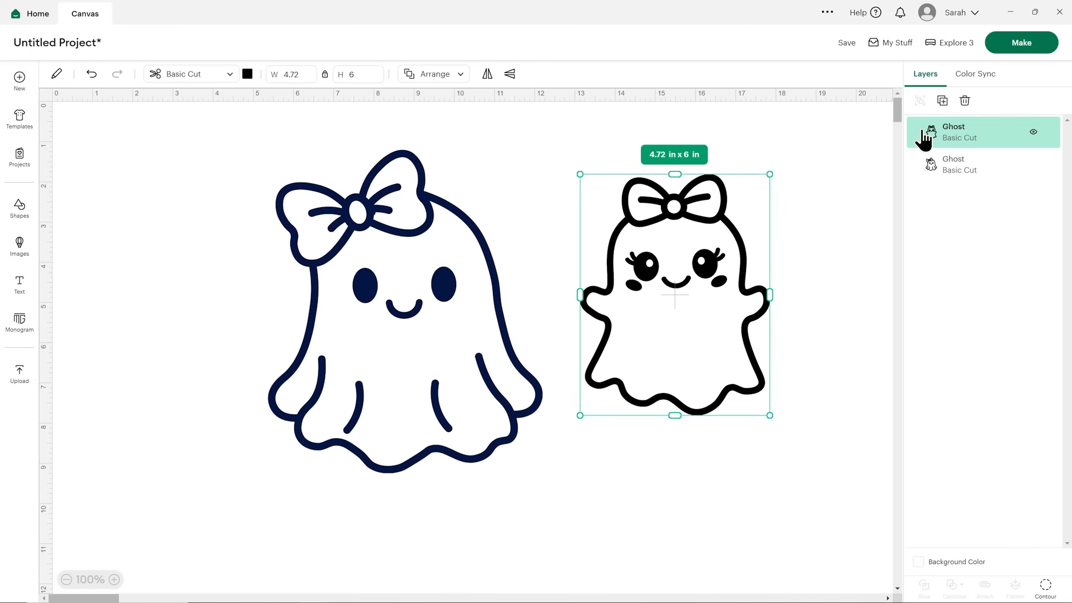
- Send the black ghost to the back of the layer order and move it slightly up
click(461, 75)
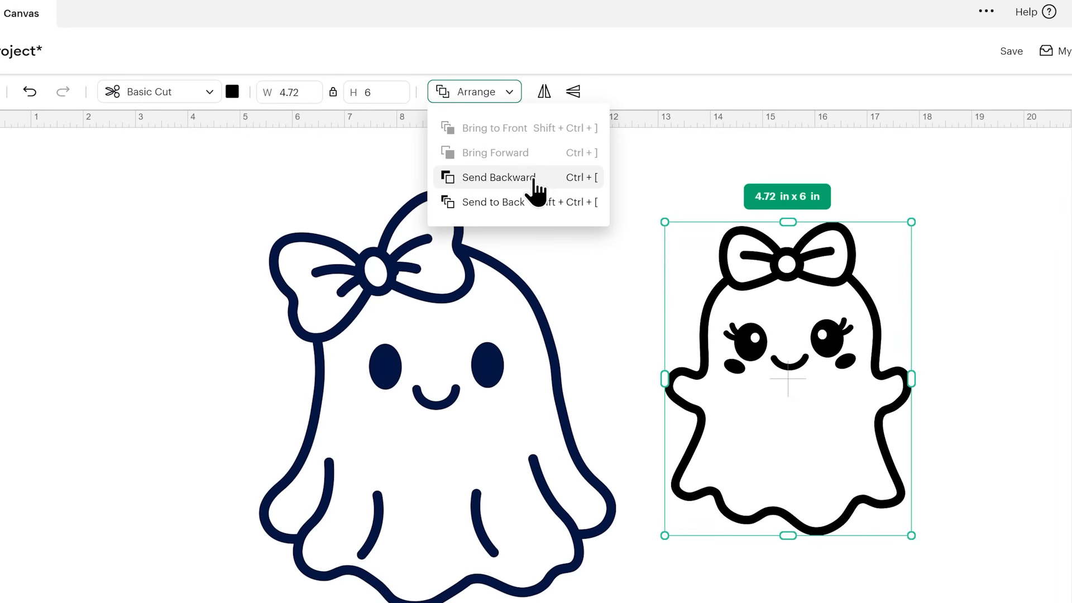
click(533, 202)
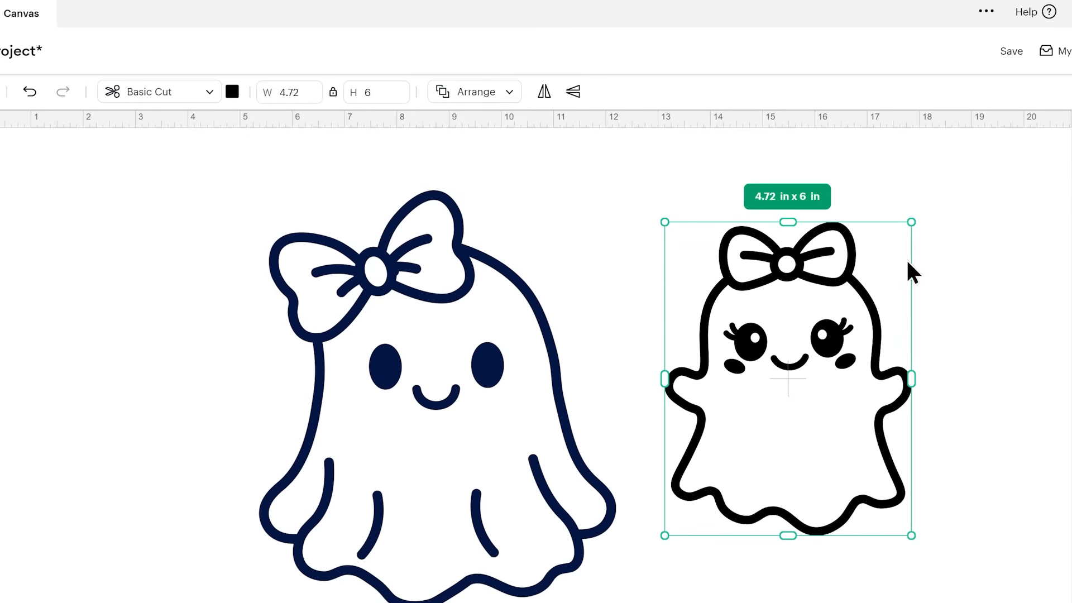
drag(881, 318, 875, 286)
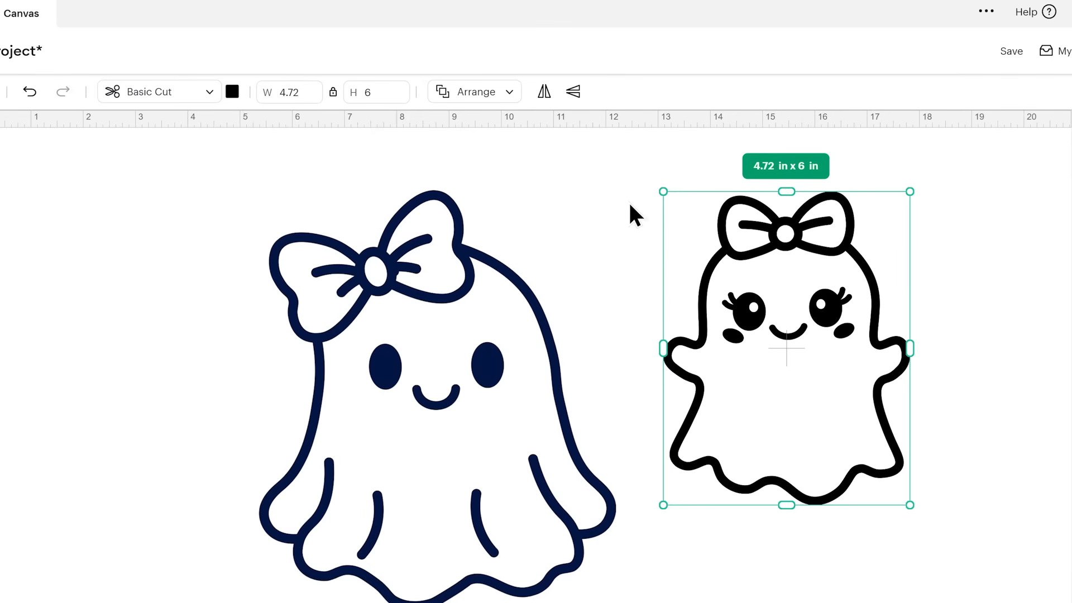
- Flip the black ghost horizontally and vertically
click(544, 96)
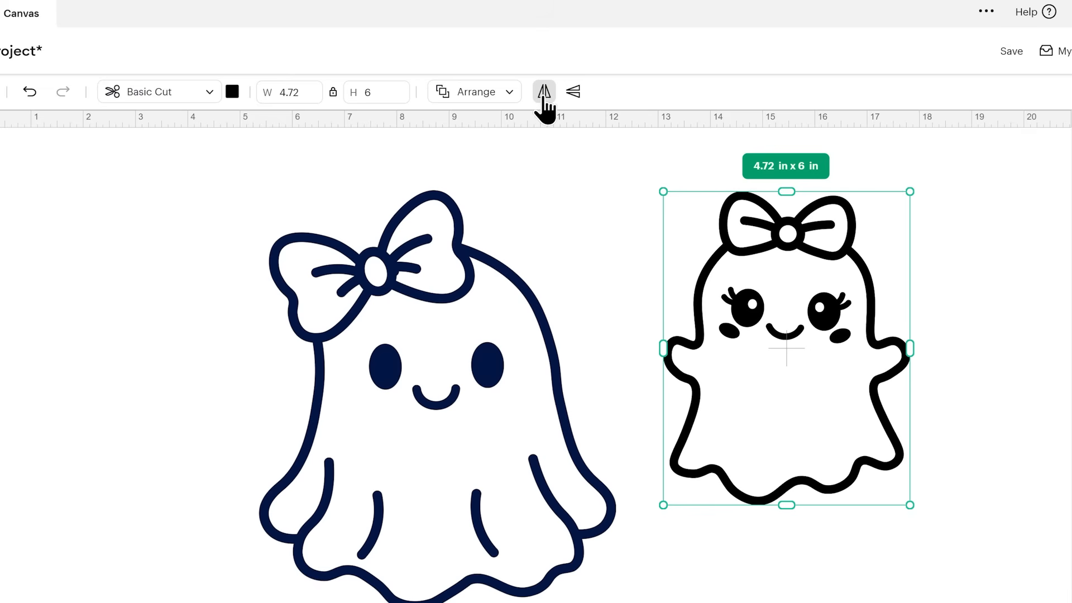
click(575, 104)
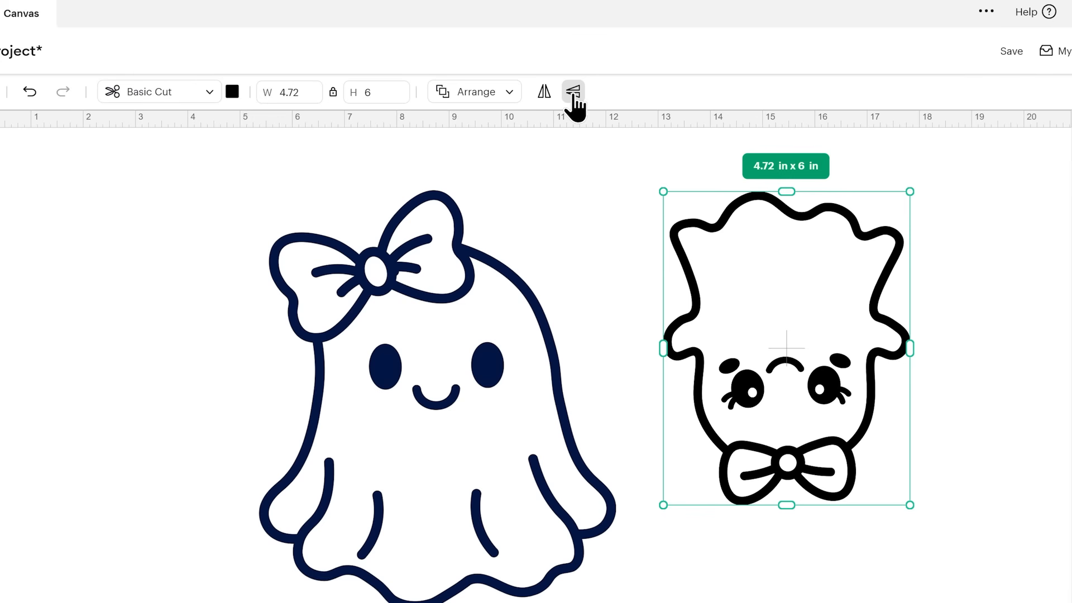
- Select both ghosts together and review the align and distribute options
click(435, 190)
drag(376, 163, 790, 352)
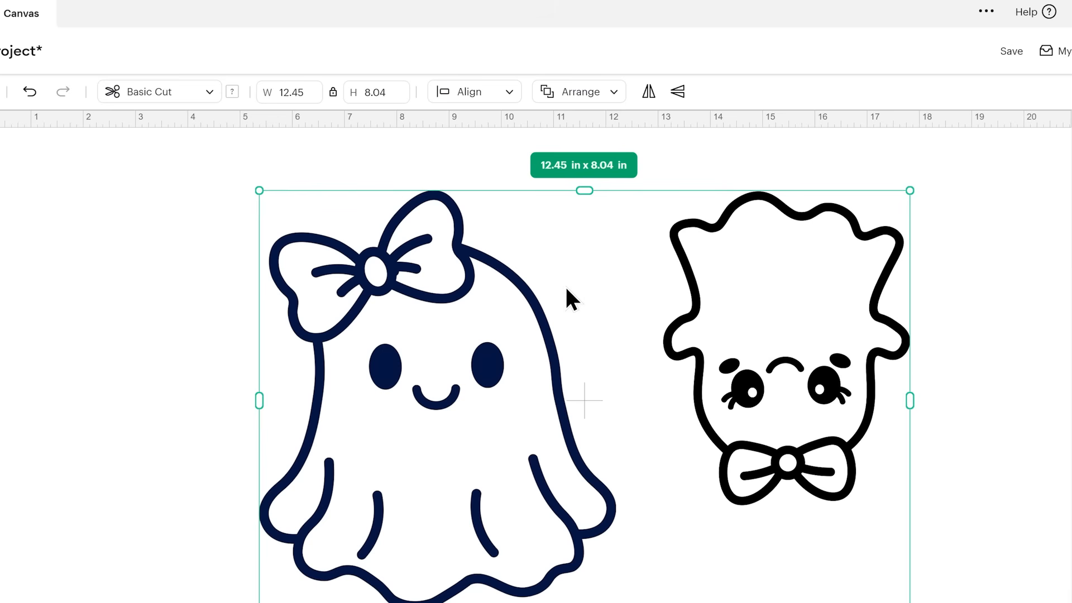
click(513, 94)
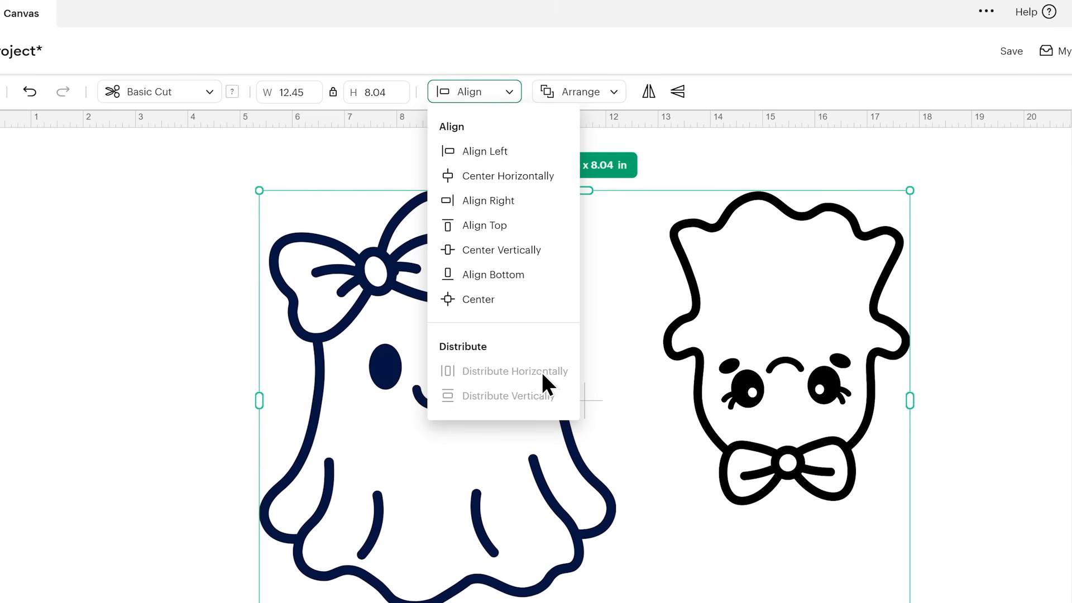
click(203, 214)
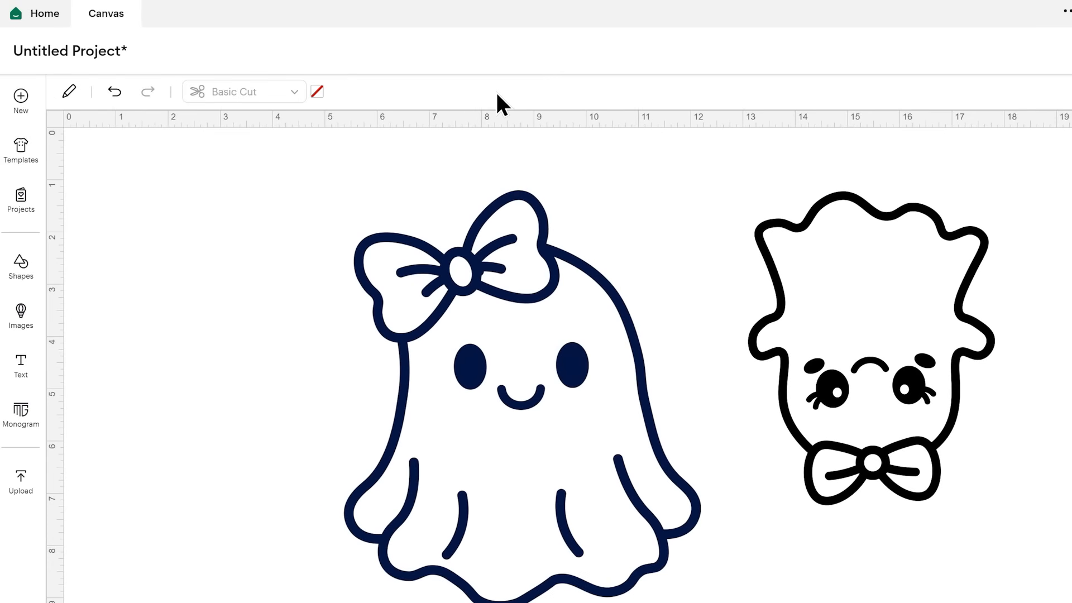
- Try rotating the dark blue ghost to 90°, and set its rotation to 0°
click(528, 193)
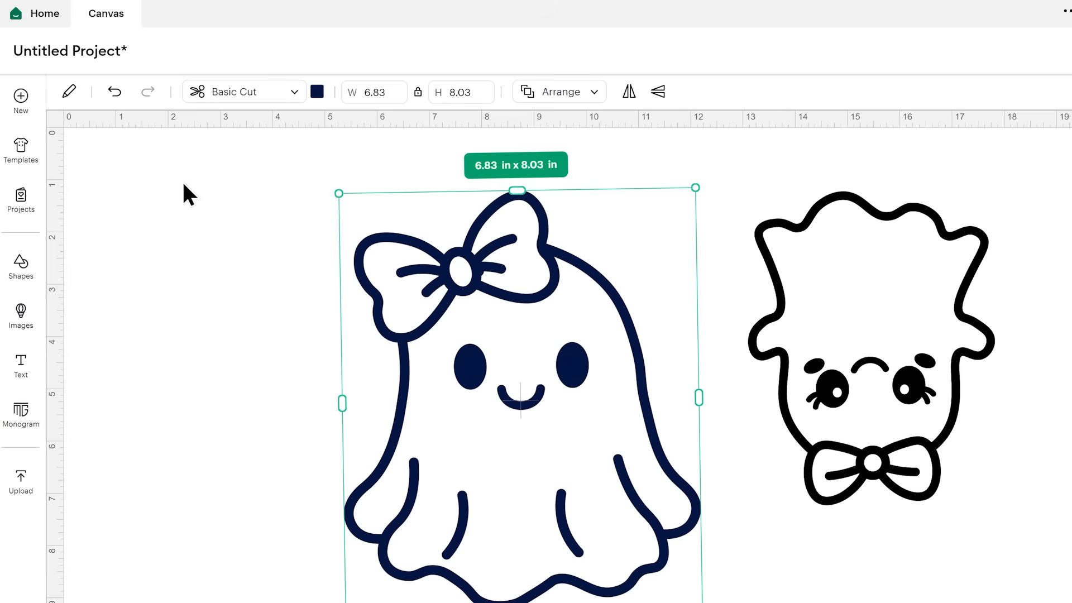
click(69, 91)
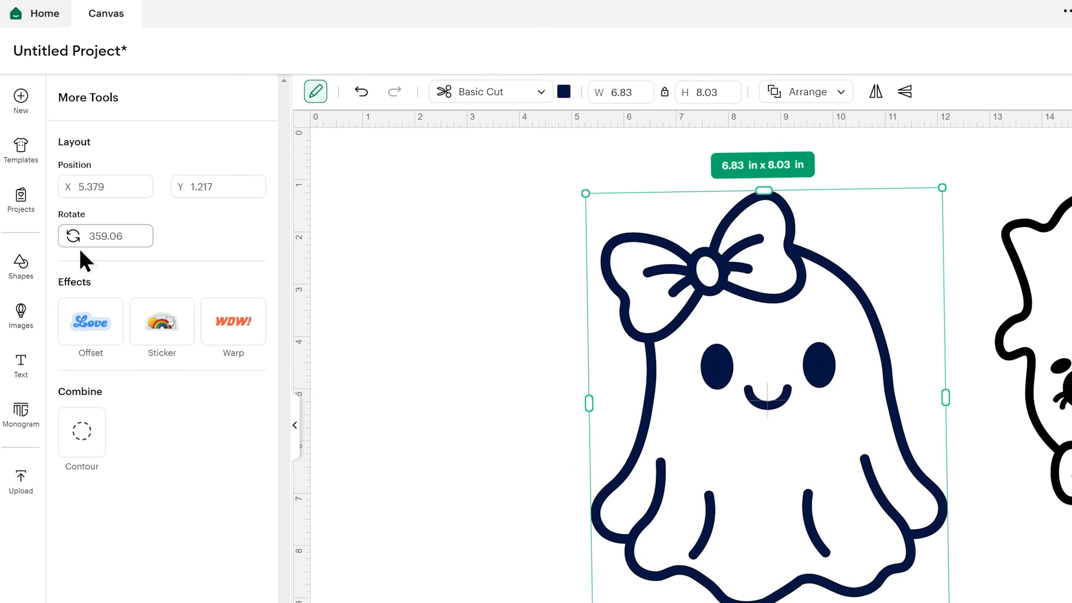
text(90)
key(Return)
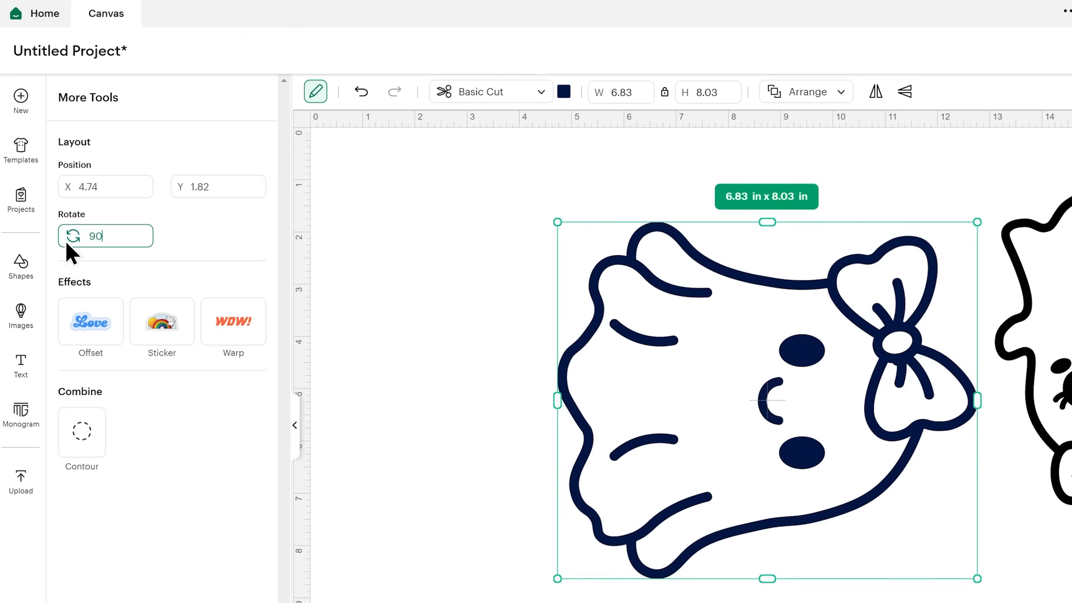
double_click(118, 234)
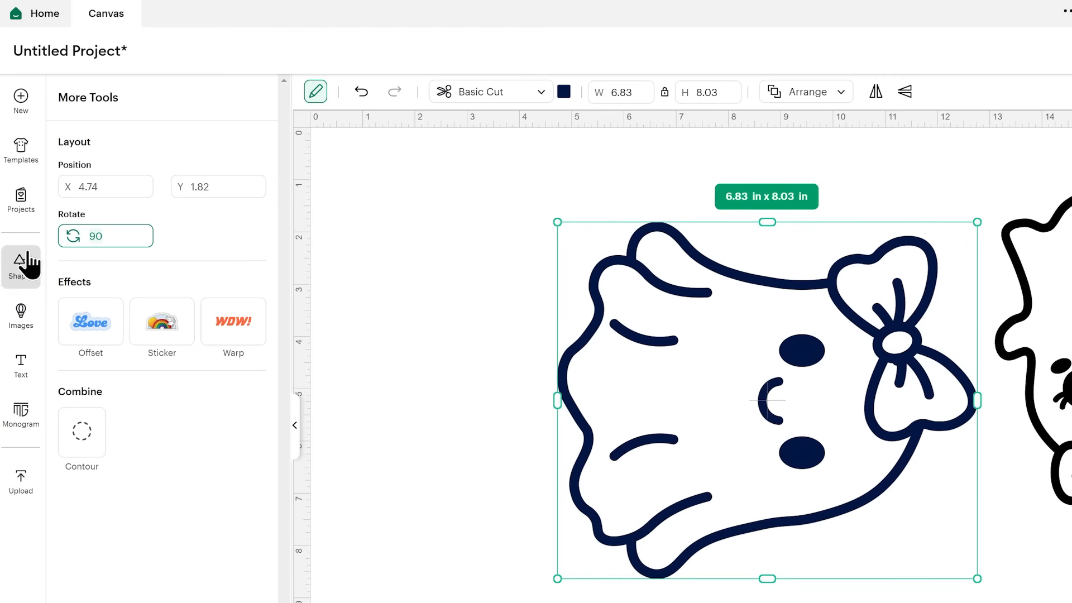
text(0)
key(Return)
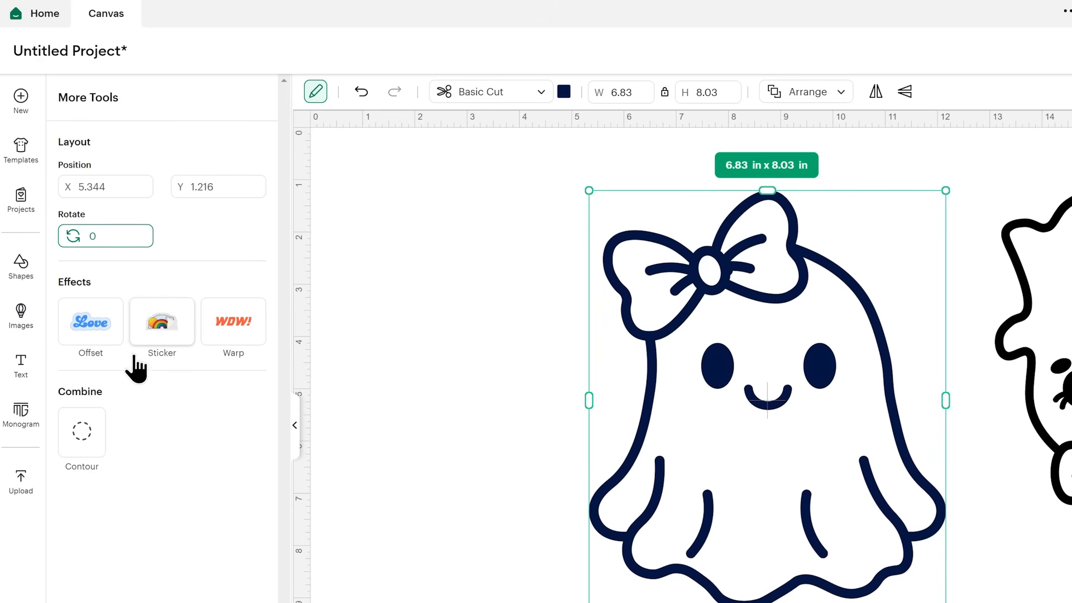
- Add a 0.125 in offset with rounded corners around the dark blue ghost
click(100, 329)
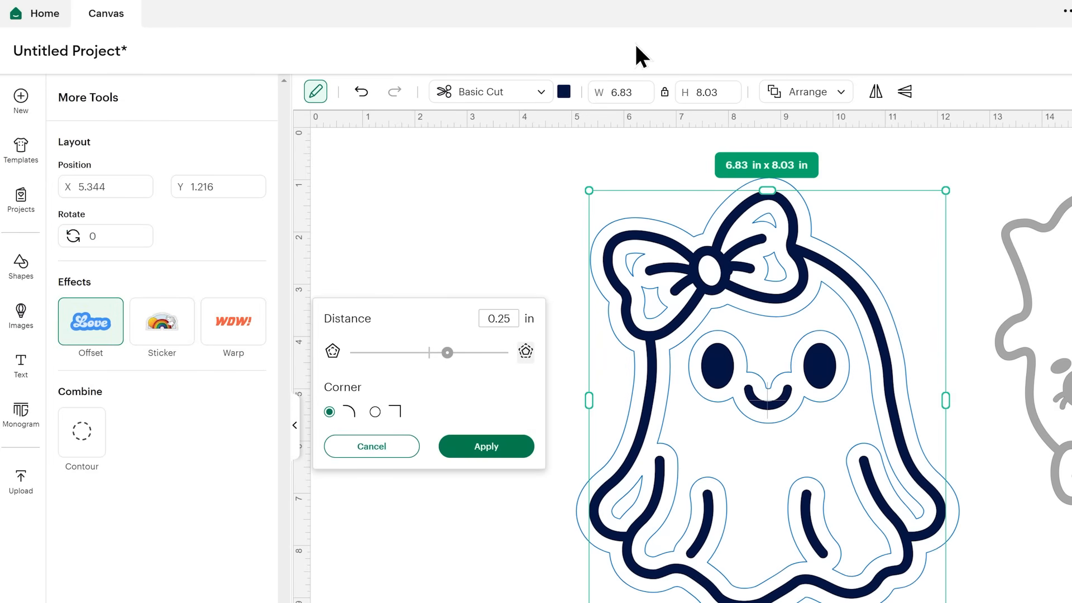
drag(447, 353, 438, 353)
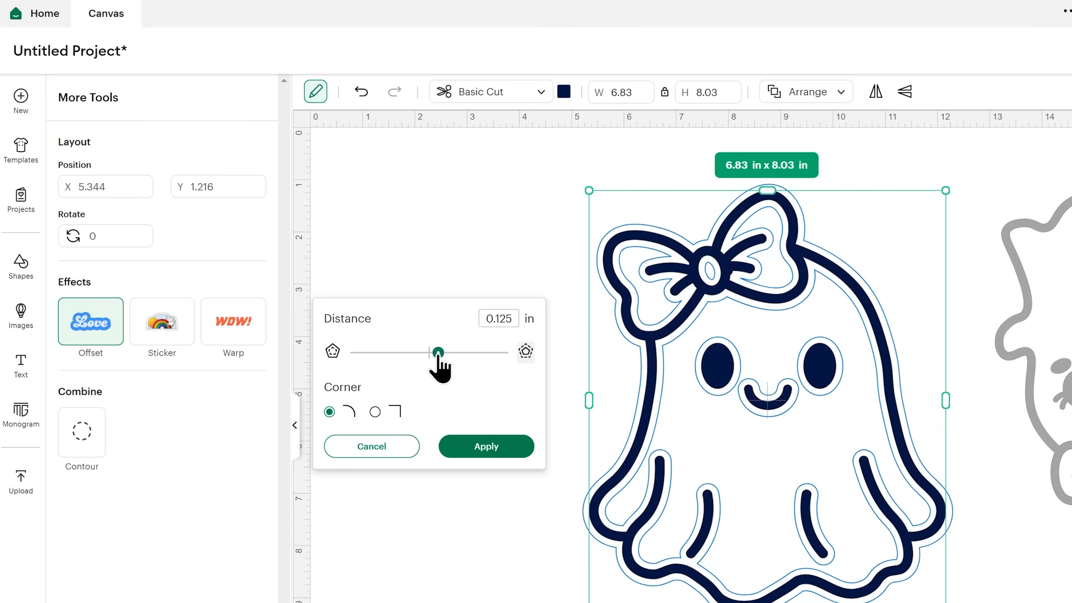
click(468, 443)
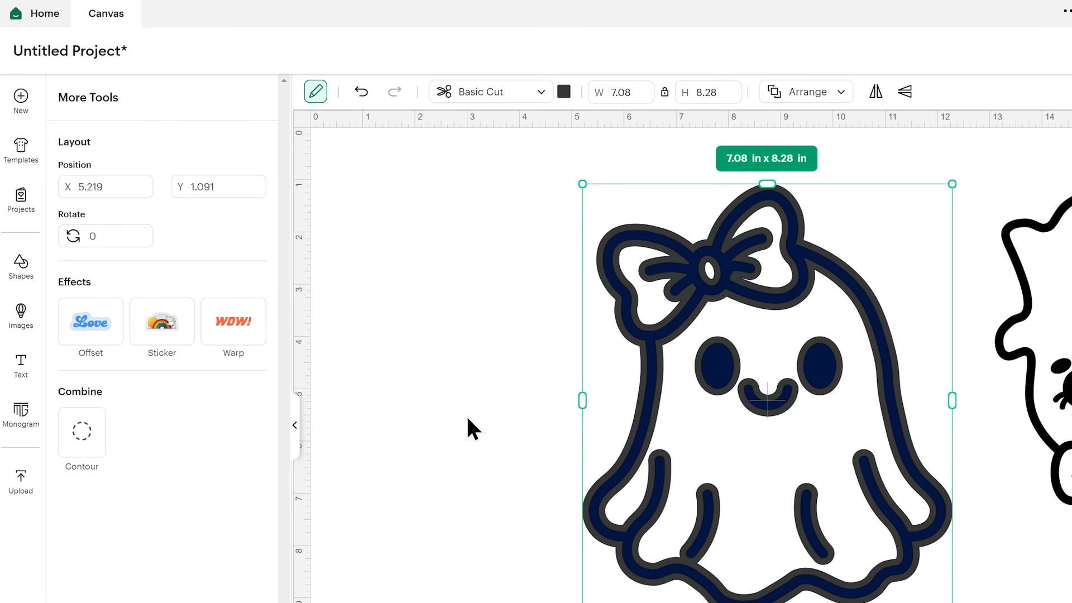
- Set the ghost offset's material color to pale yellow and deselect it
click(565, 94)
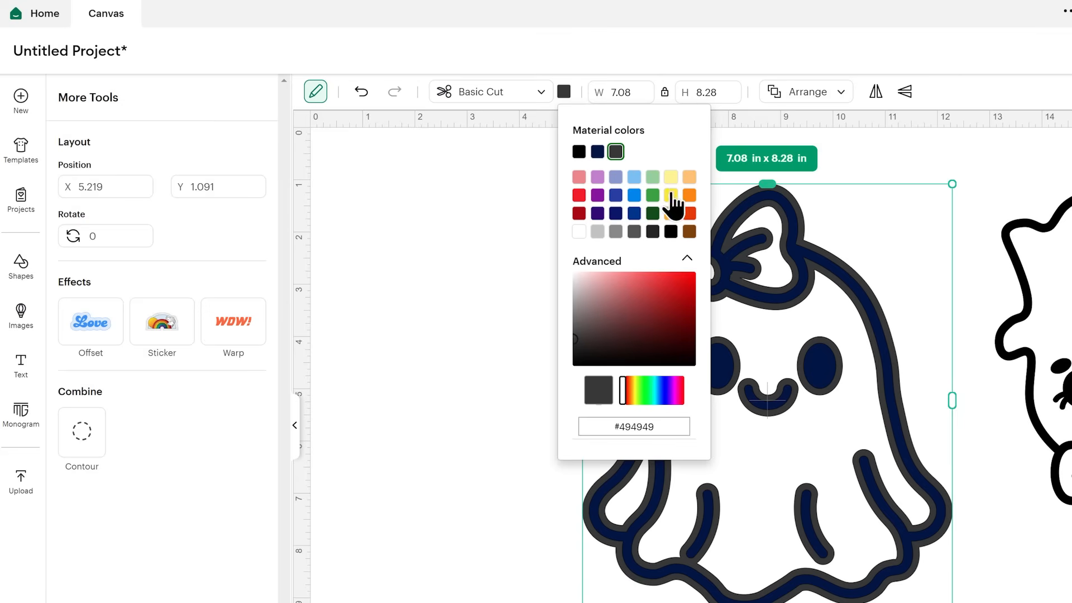
click(670, 178)
click(511, 210)
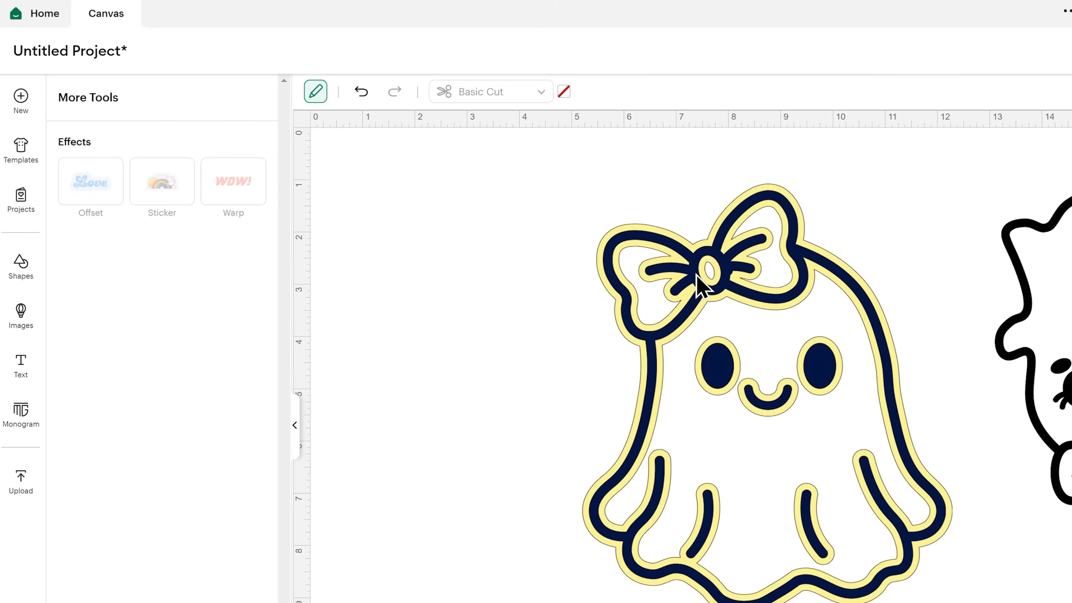
- Hide all contours of the yellow offset so it becomes a solid backing behind the ghost
click(767, 398)
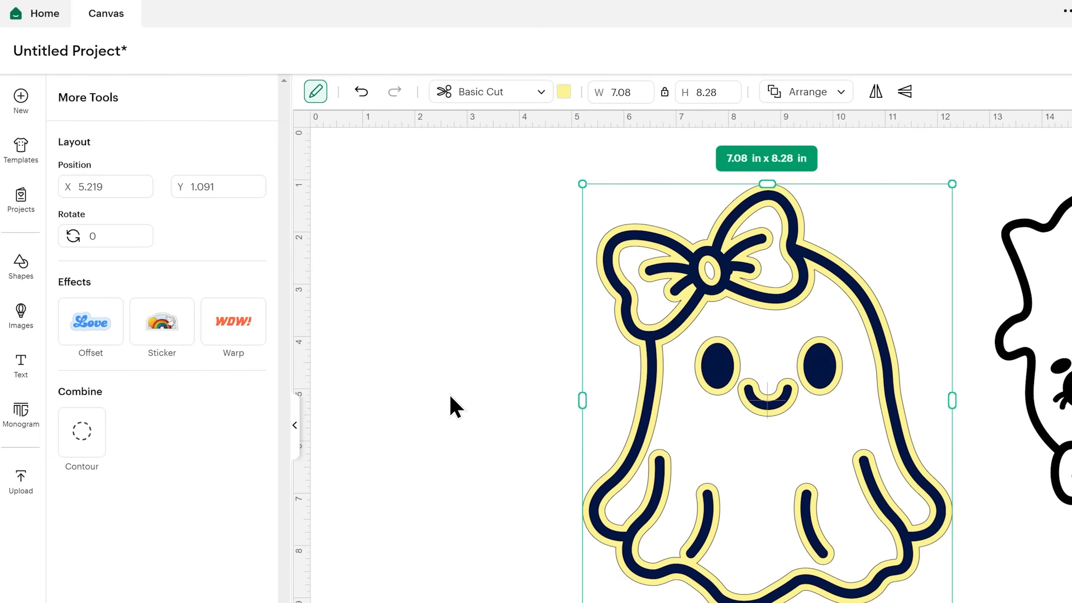
click(86, 438)
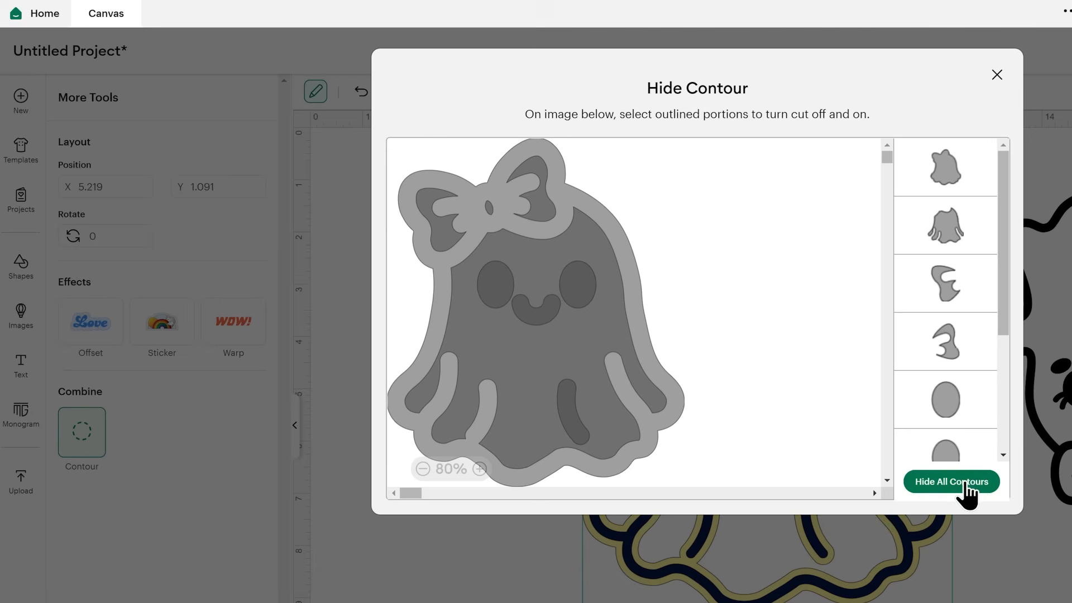
click(911, 489)
click(997, 74)
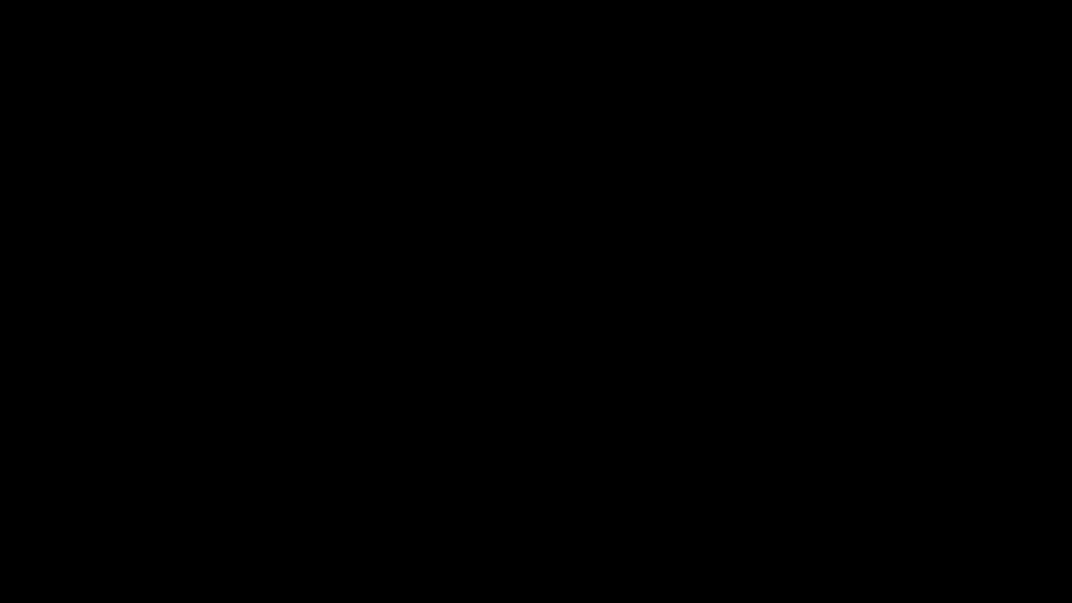
- Select the dark blue ghost with its offset and review the combine and attach operations available for them
drag(560, 188, 732, 320)
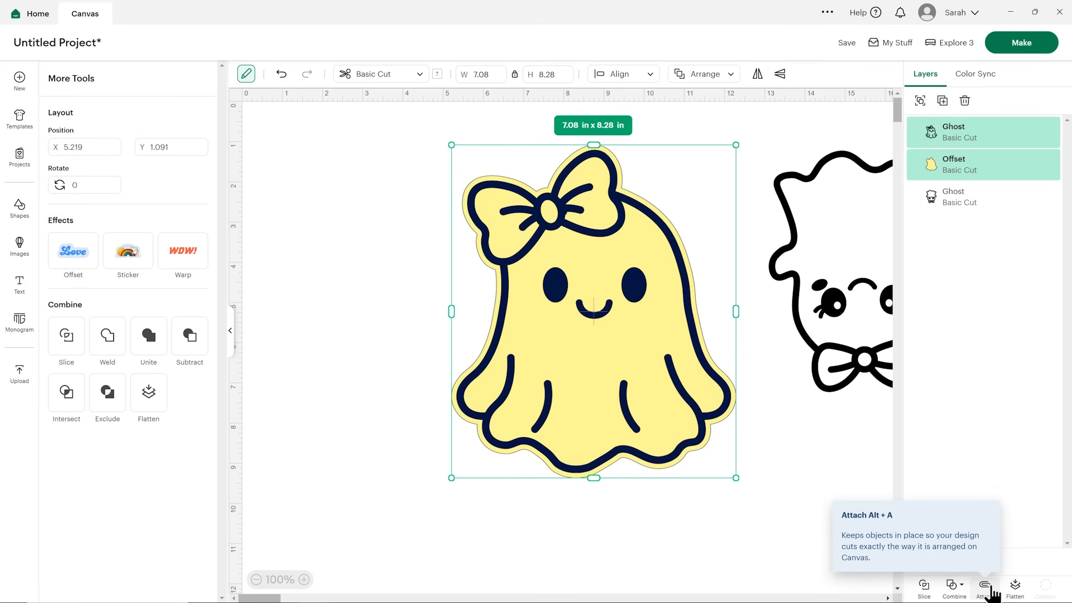
click(760, 410)
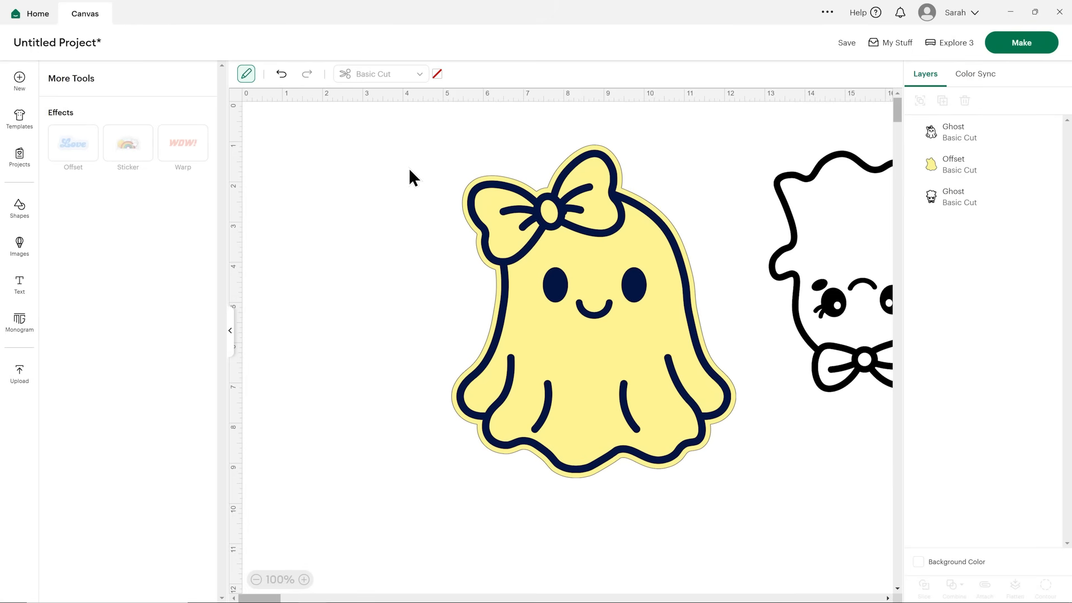
- Move both ghosts and the offset together to about X 2.27, Y 1.04, and select everything on the canvas
drag(387, 124, 845, 427)
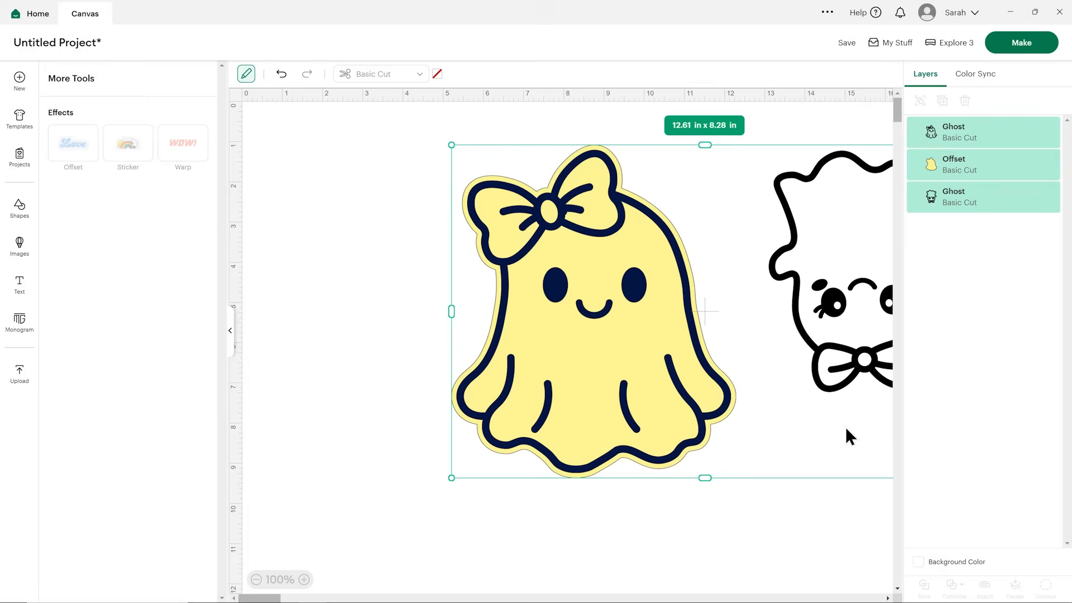
drag(609, 323, 490, 320)
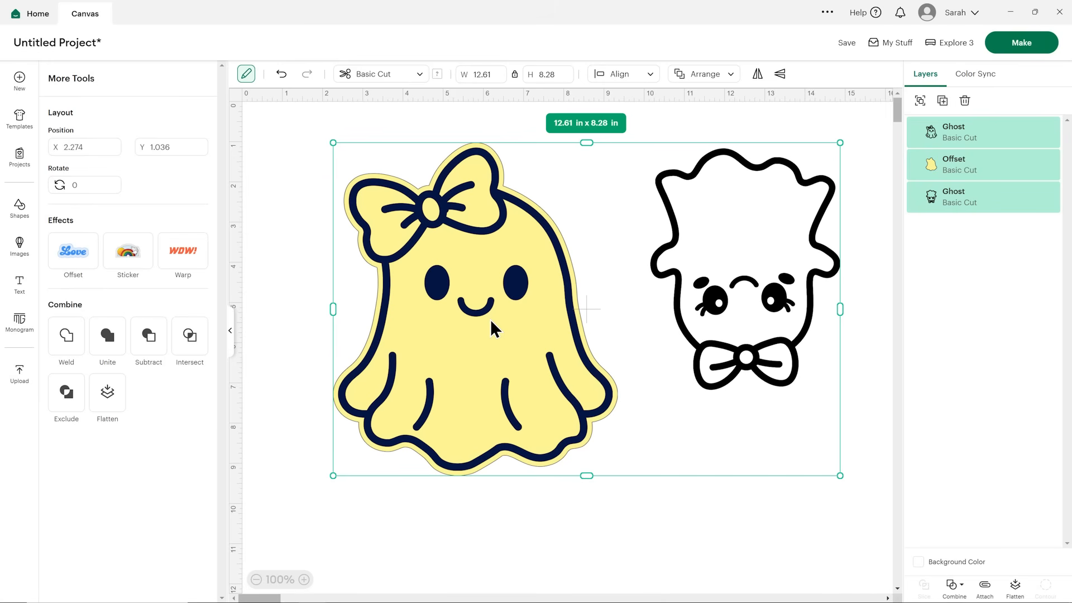
click(311, 223)
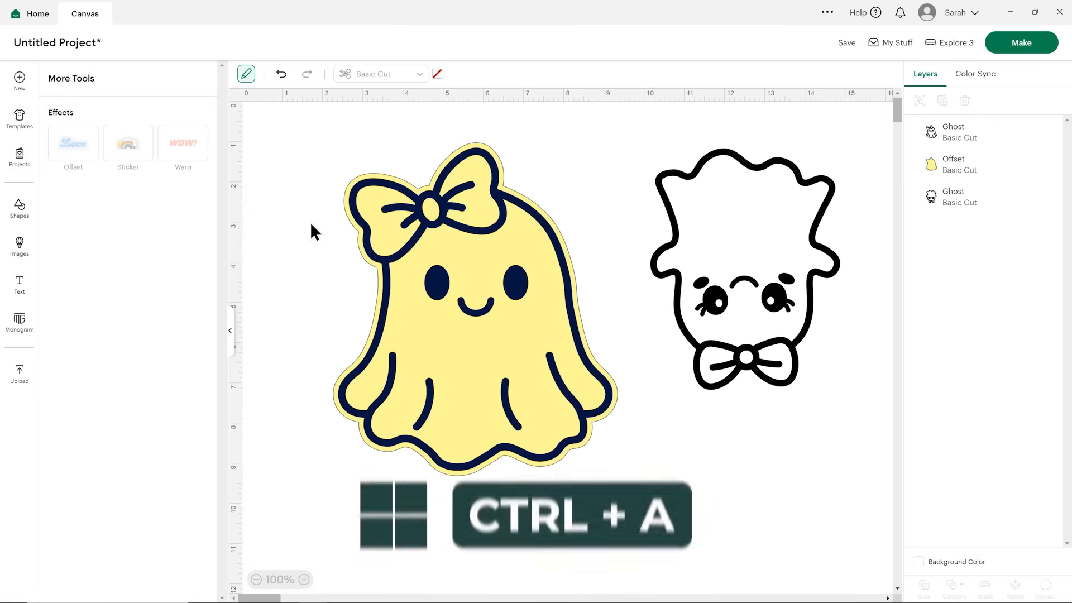
key(ctrl+a)
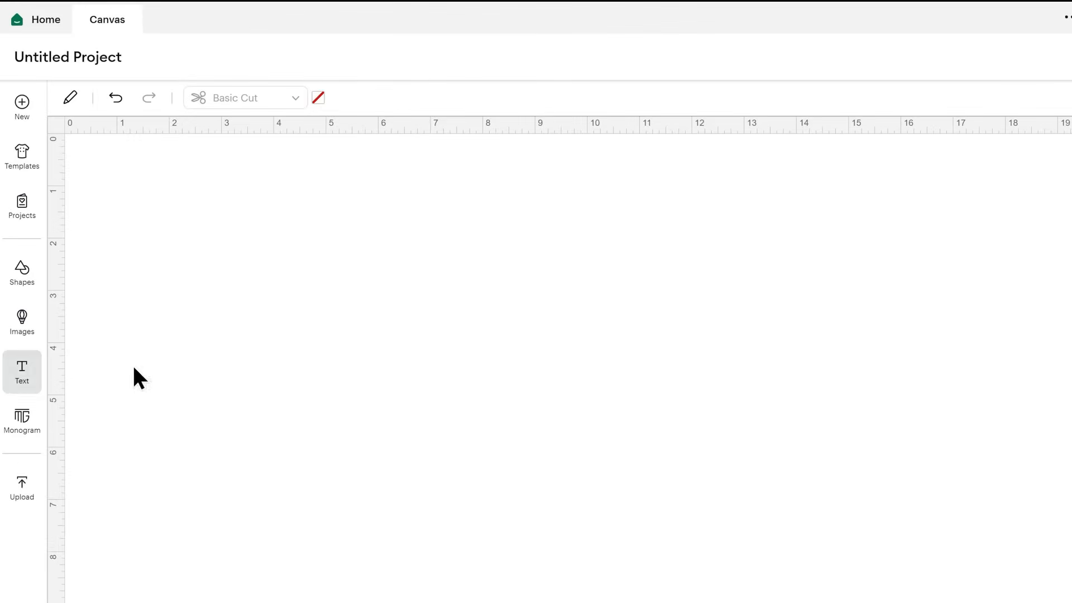
- Add the text "Design Space" to the canvas and set its font to BFC Foxy
click(135, 369)
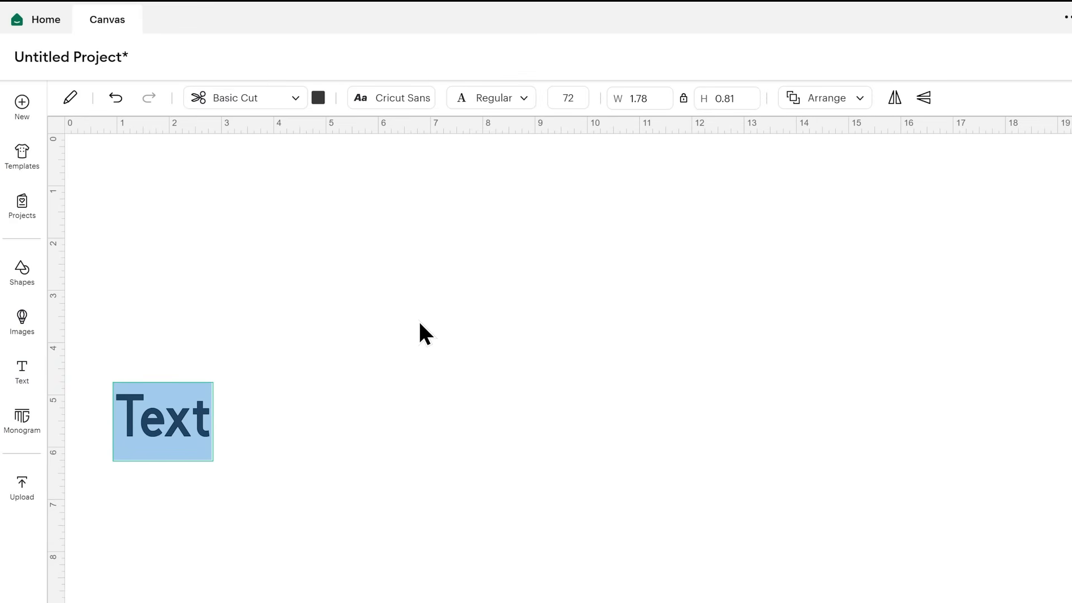
text(Design Space)
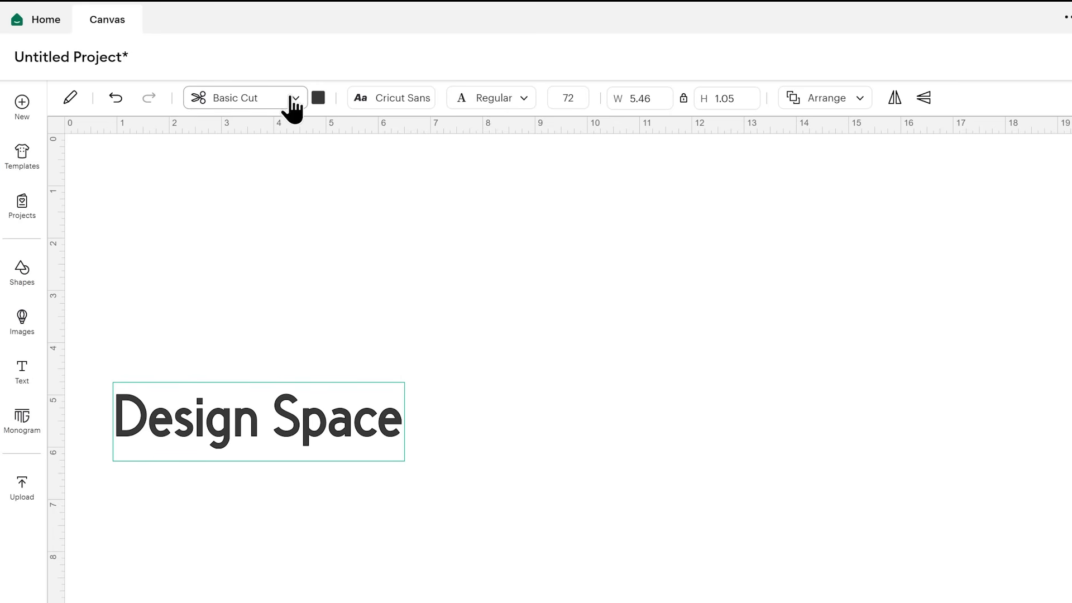
click(401, 104)
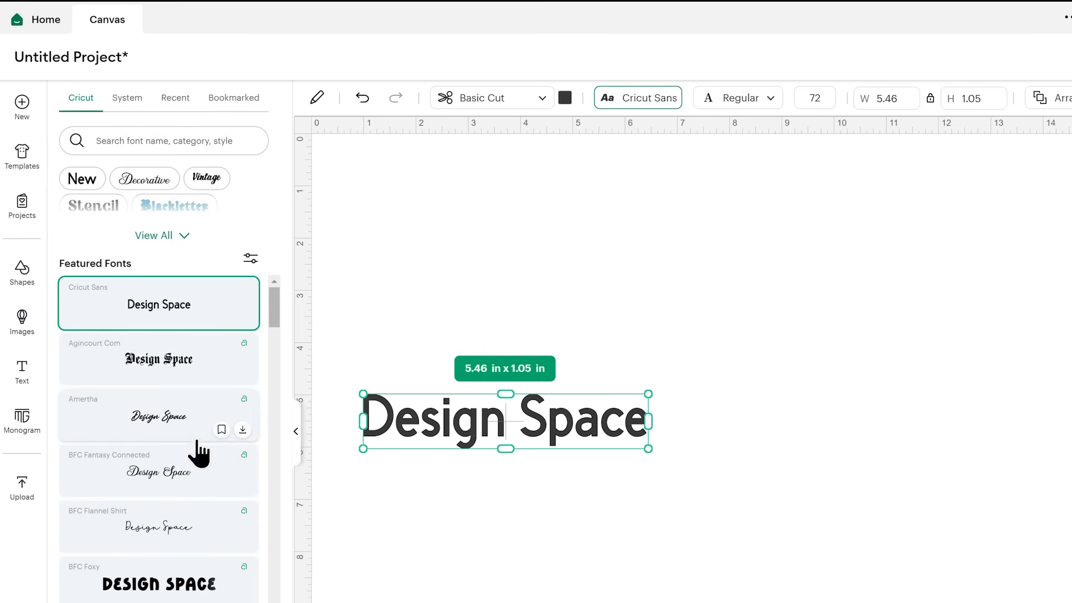
scroll(196, 437, down, 5)
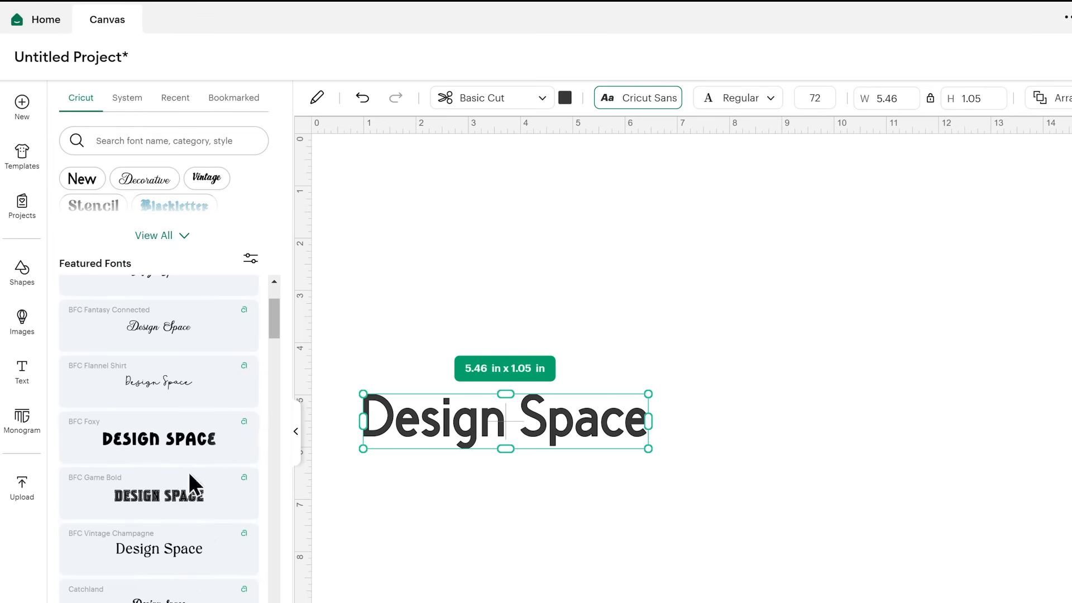
scroll(172, 402, down, 5)
scroll(163, 408, up, 2)
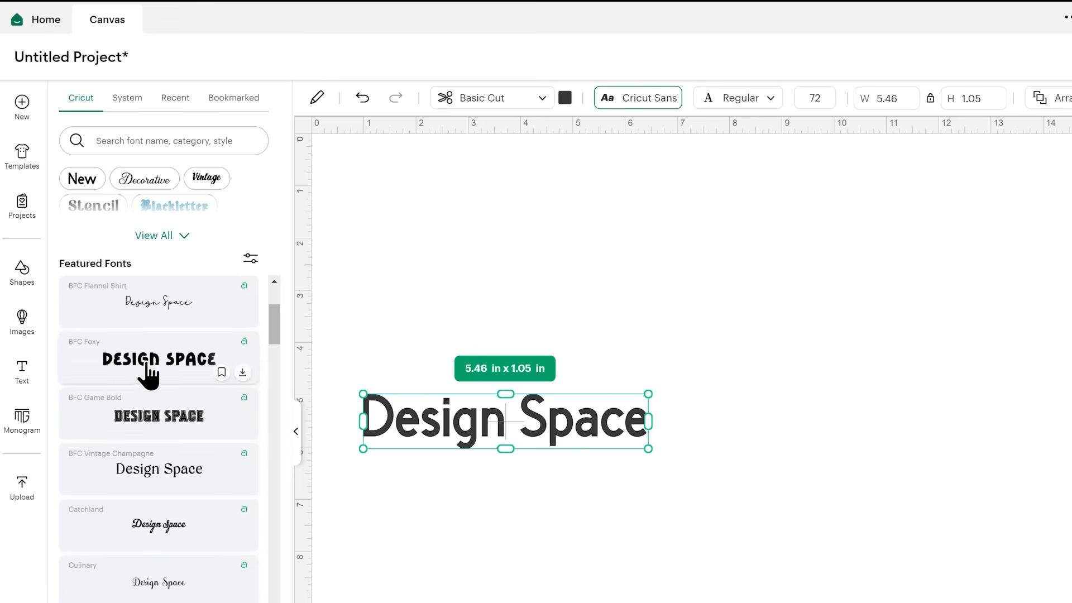
click(150, 373)
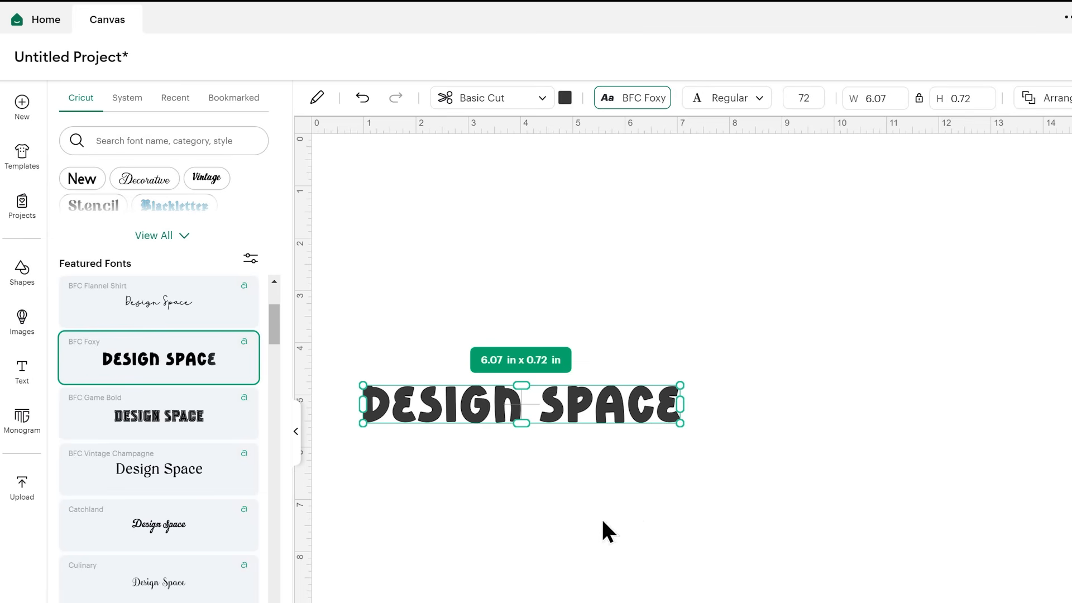
- Enlarge the Design Space text to about 9.79 by 1.17 in, place it at about X 1.76, Y 3.12, and view its style options
drag(682, 423, 784, 337)
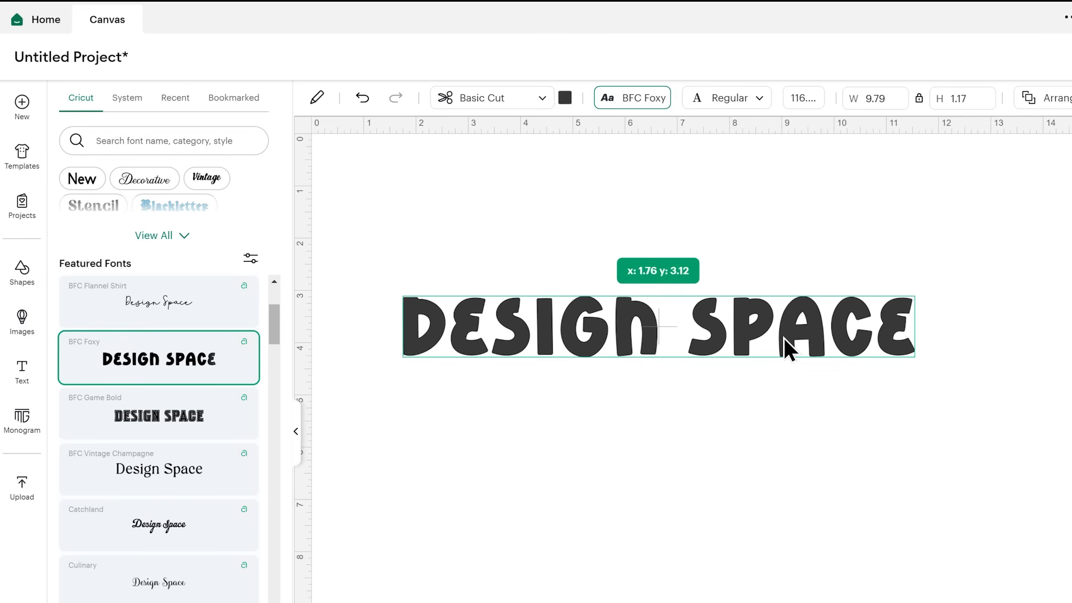
click(741, 99)
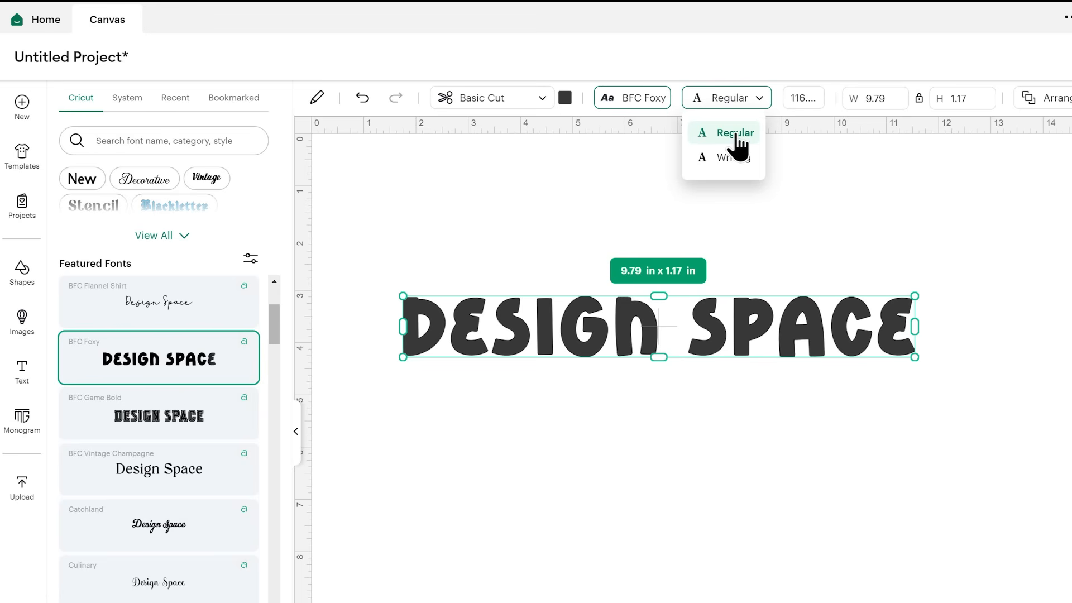
click(797, 175)
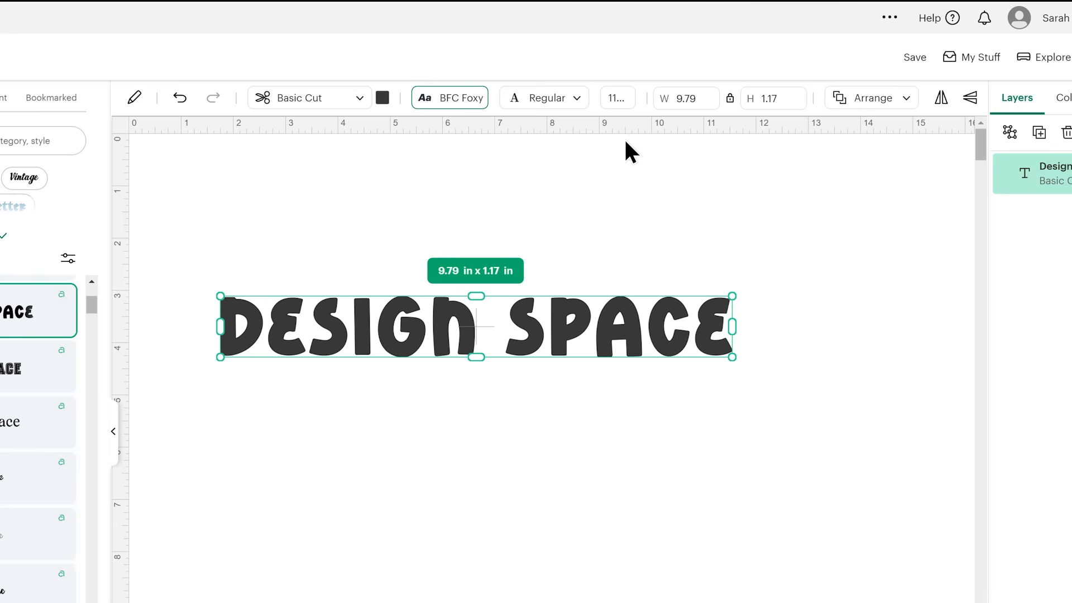
- Set the Design Space text's font size to 70, and change it to 150
click(628, 104)
text(70)
key(Return)
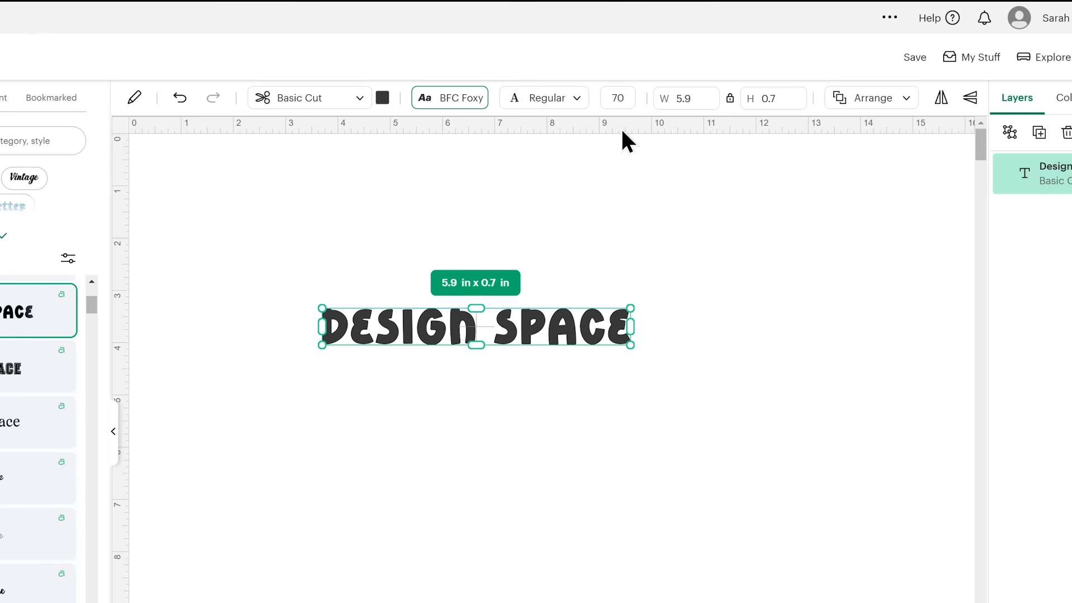
click(616, 98)
key(BackSpace)
text(15)
key(Return)
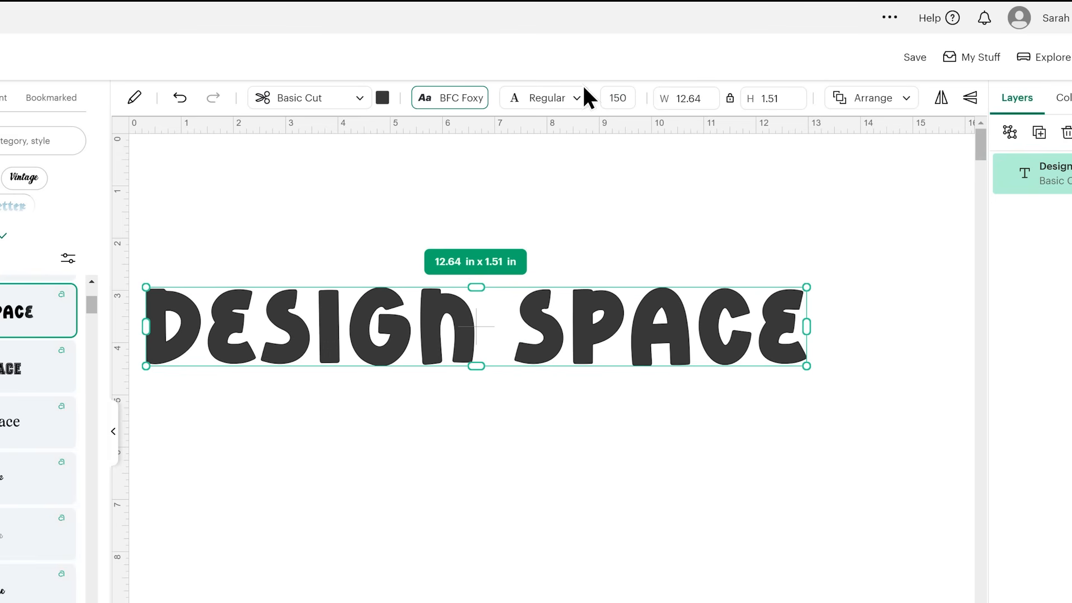
- Reposition the Design Space text, shrink it to about 11.99 by 1.43 in, and view its arrange options
drag(581, 312, 638, 291)
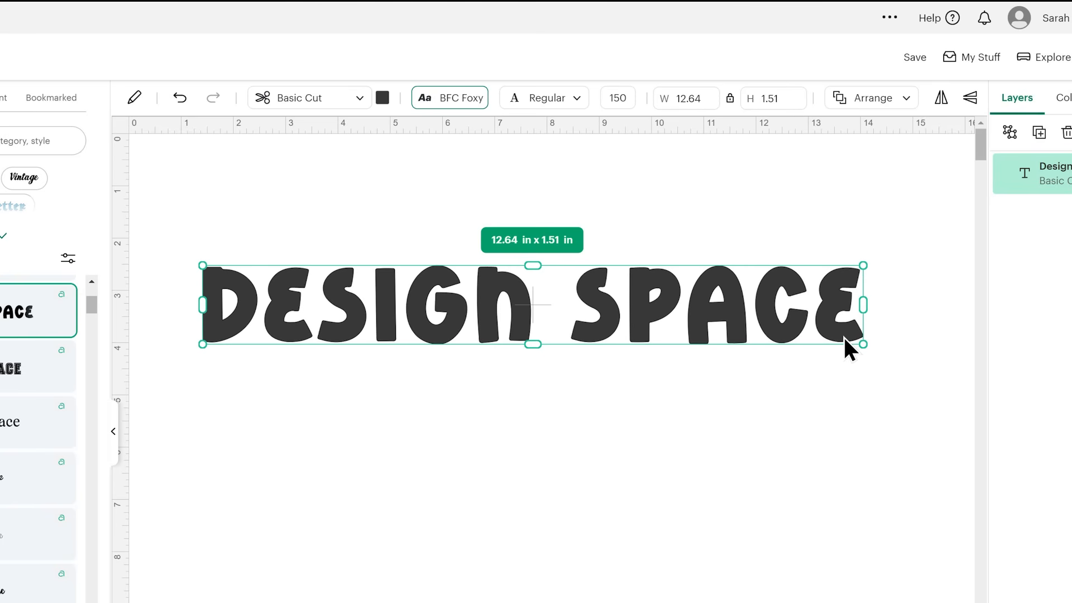
drag(861, 343, 830, 340)
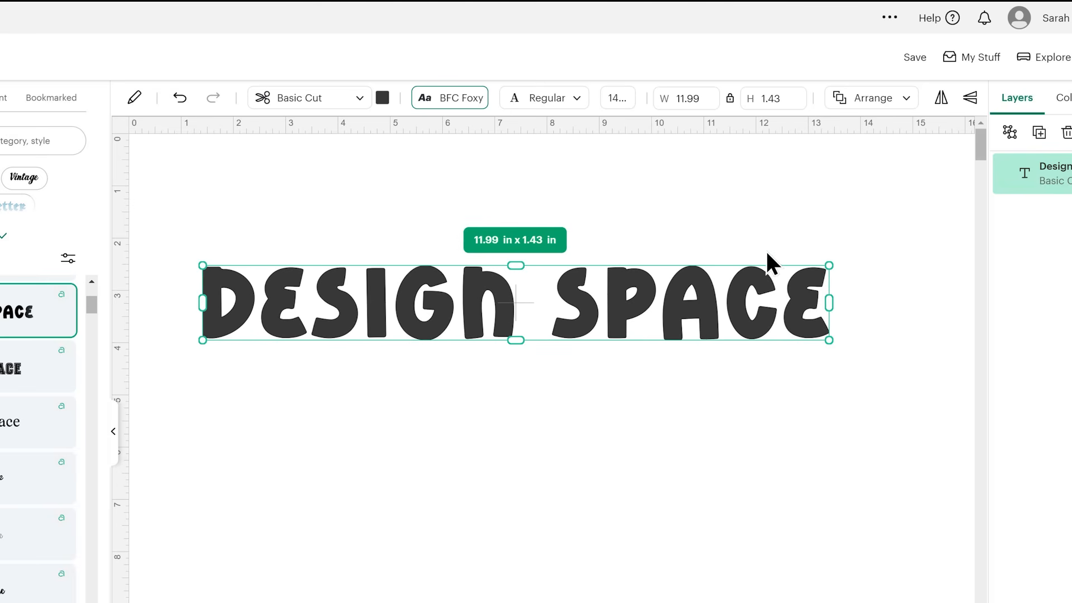
click(694, 102)
click(888, 106)
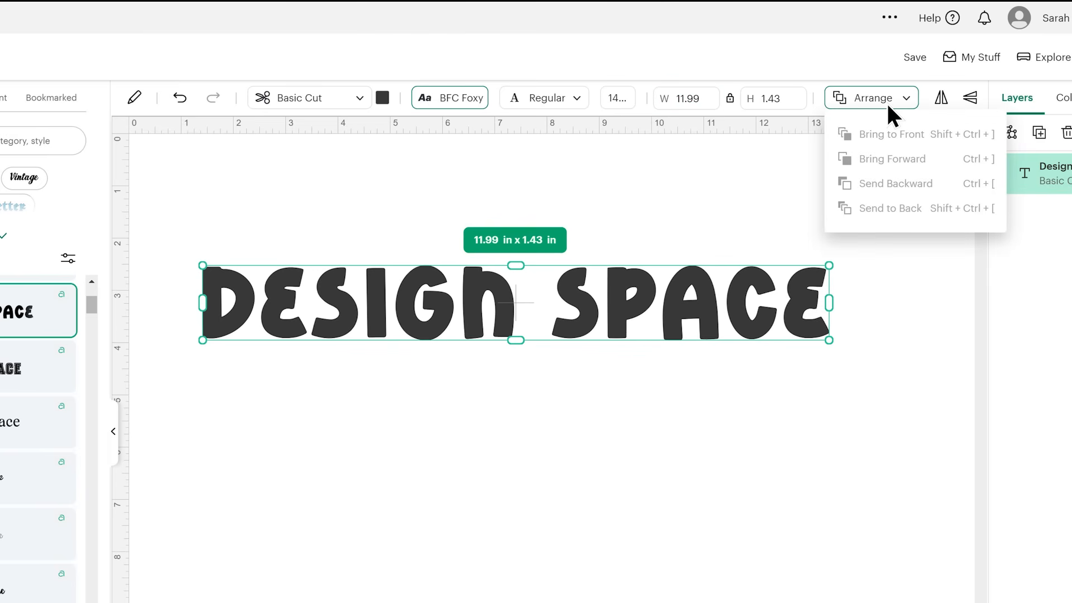
click(888, 106)
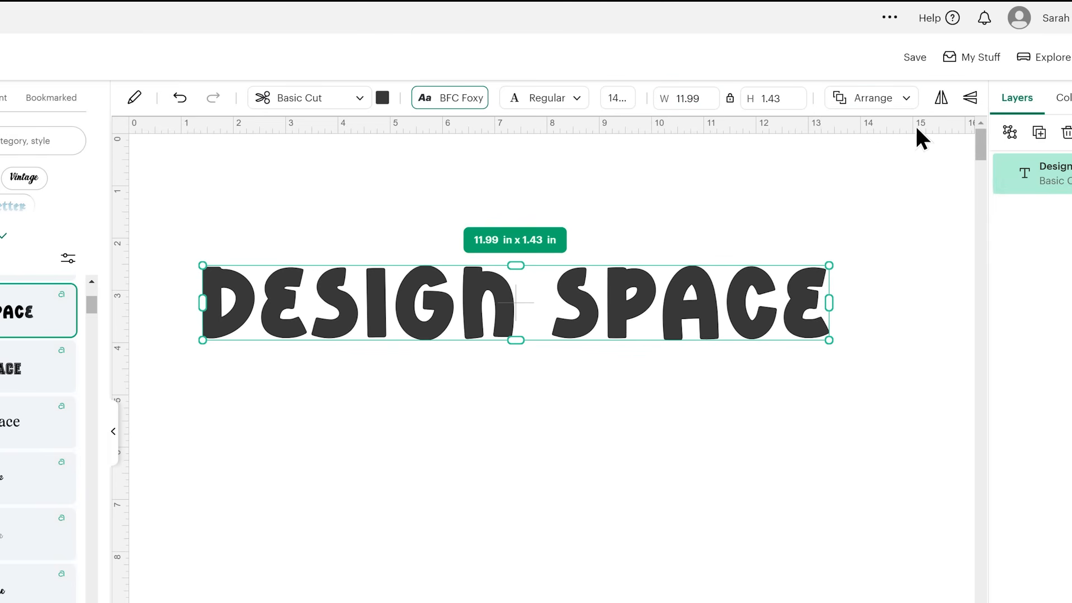
click(674, 184)
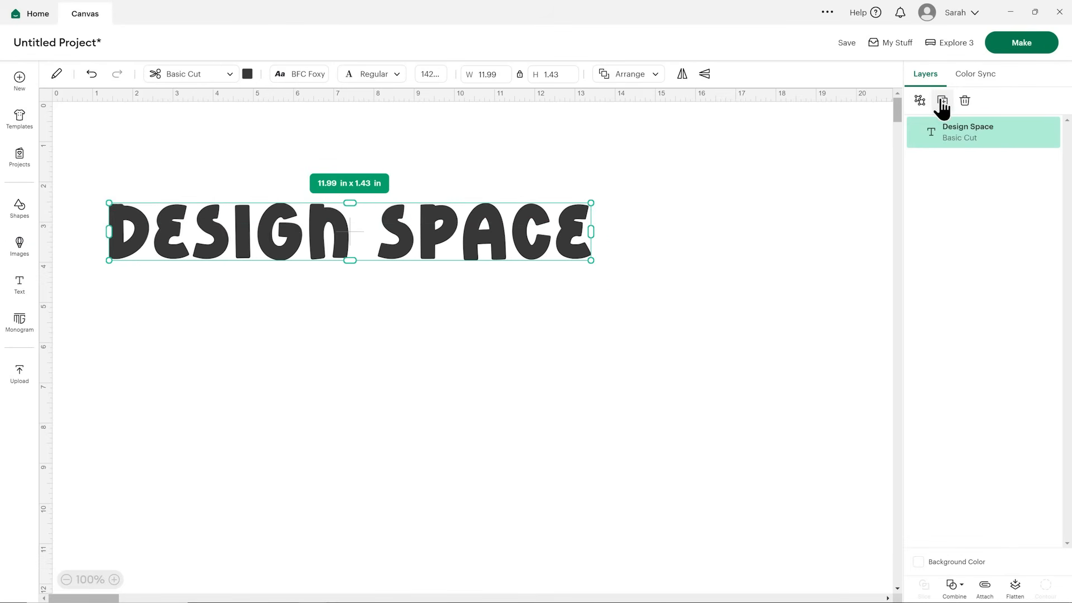
- Duplicate the Design Space text, place the copy at about X 3.95, Y 5.88, and change its wording to "hello"
click(942, 106)
drag(508, 236, 589, 371)
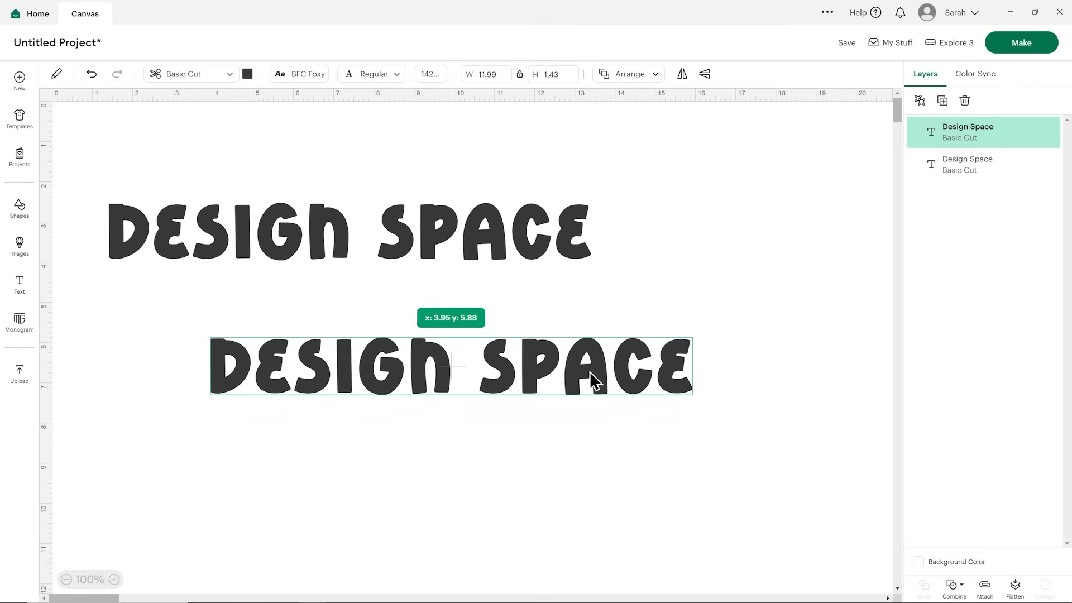
double_click(558, 372)
text(hello)
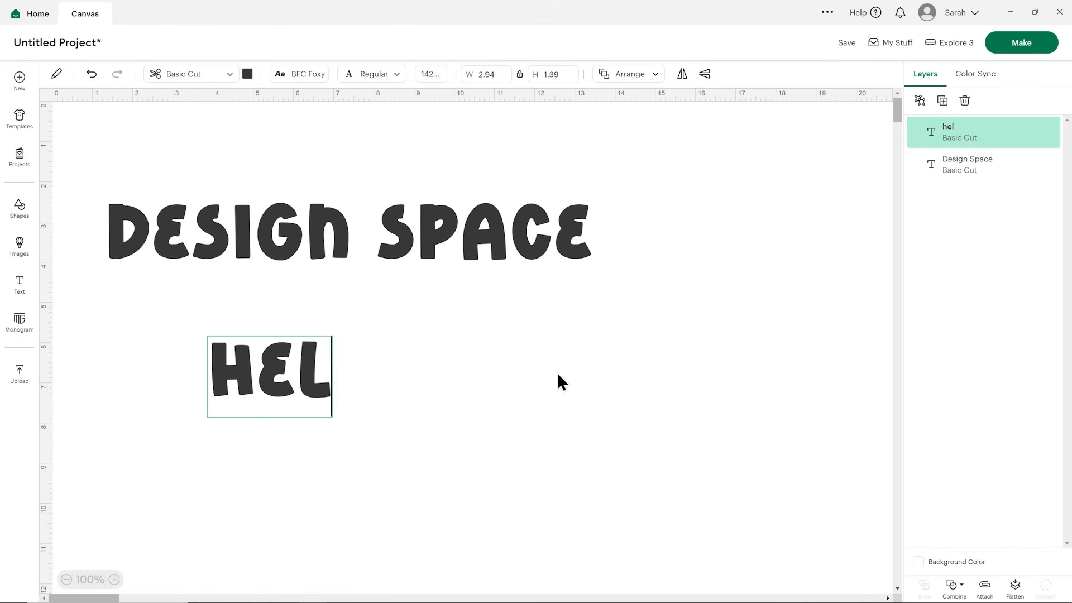
click(578, 356)
- Align the hello and Design Space texts with each other using Center Horizontally
drag(551, 389, 358, 224)
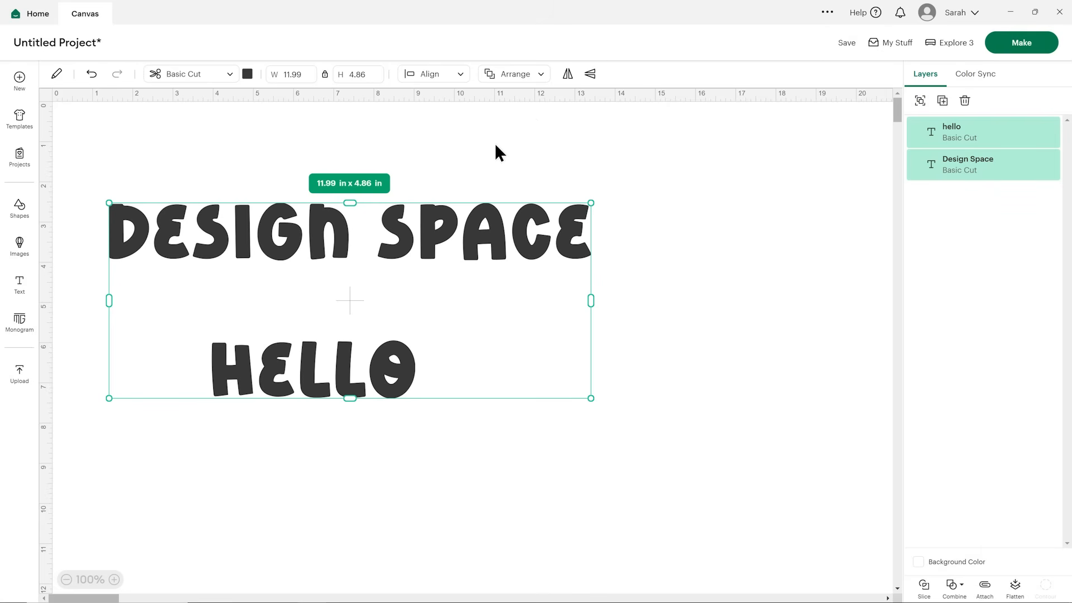
click(461, 75)
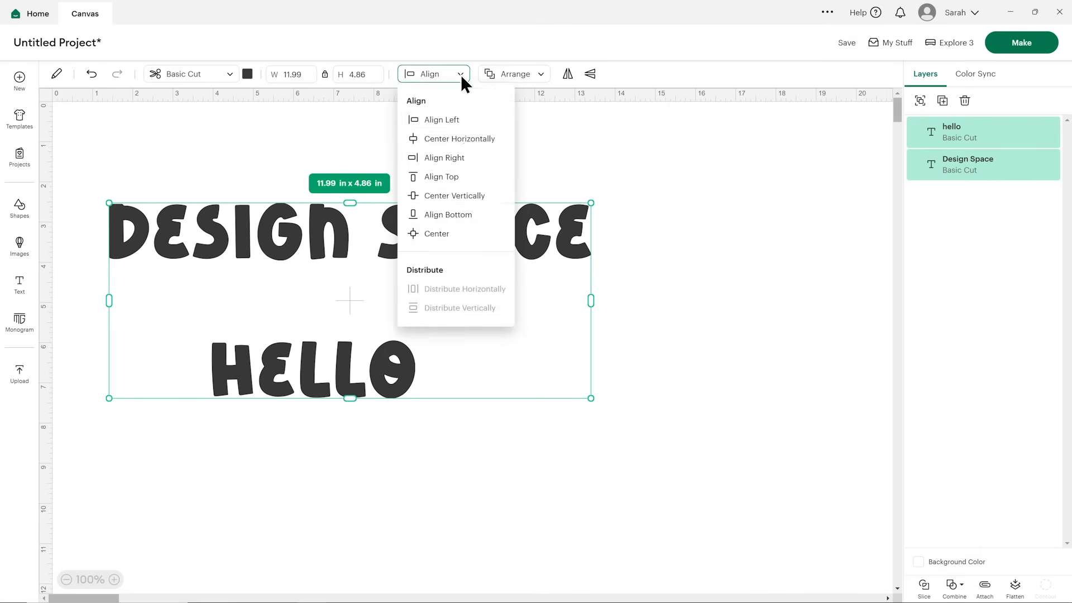
click(459, 140)
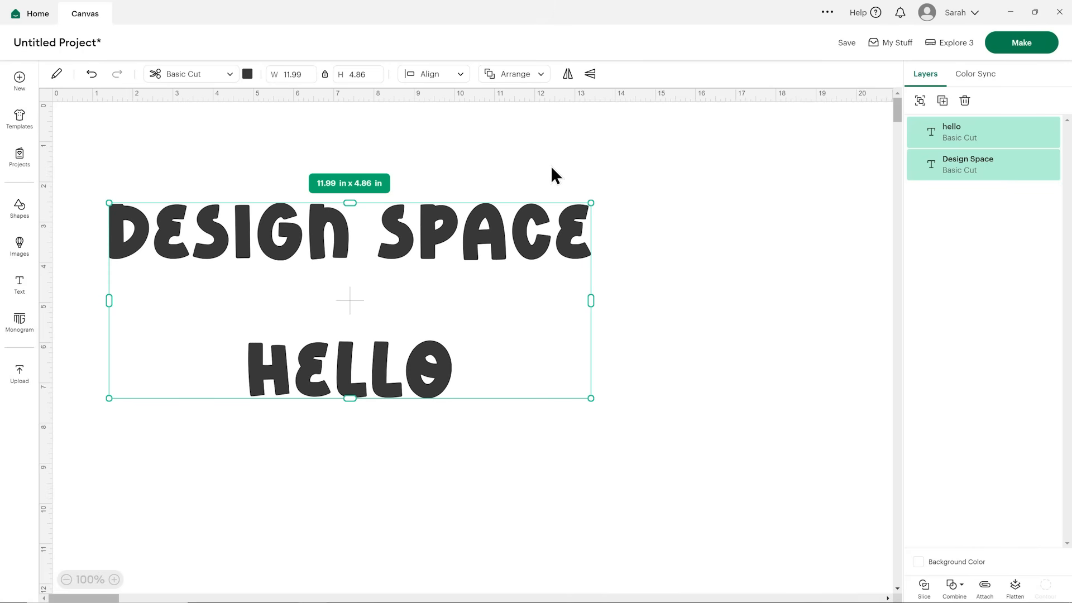
click(57, 74)
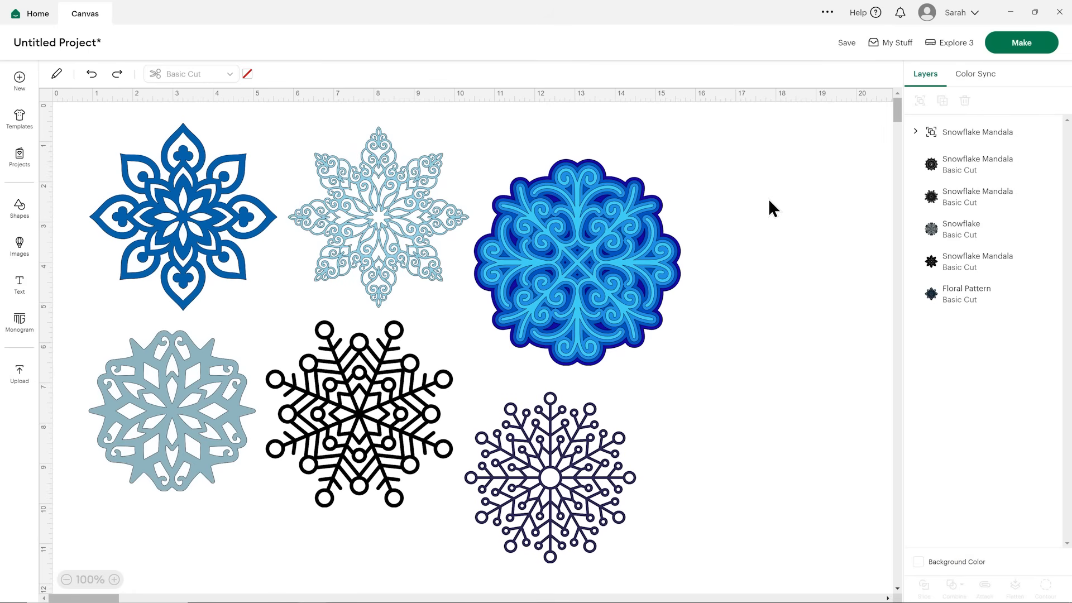
- Try welding the dark blue Floral Pattern and the gray-blue Snowflake into one shape, and undo the weld
click(222, 218)
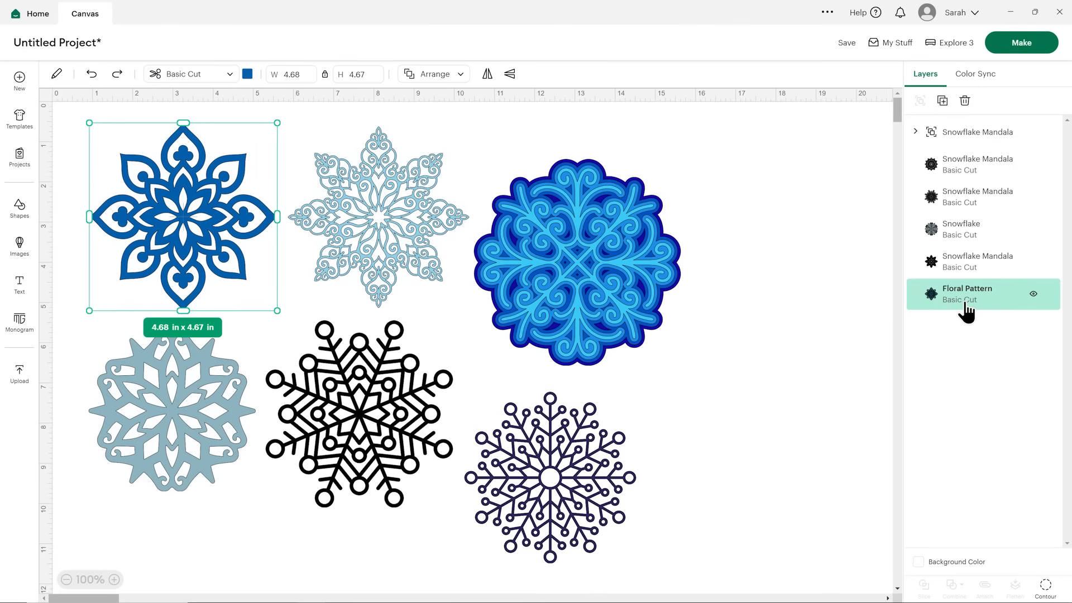
click(959, 242)
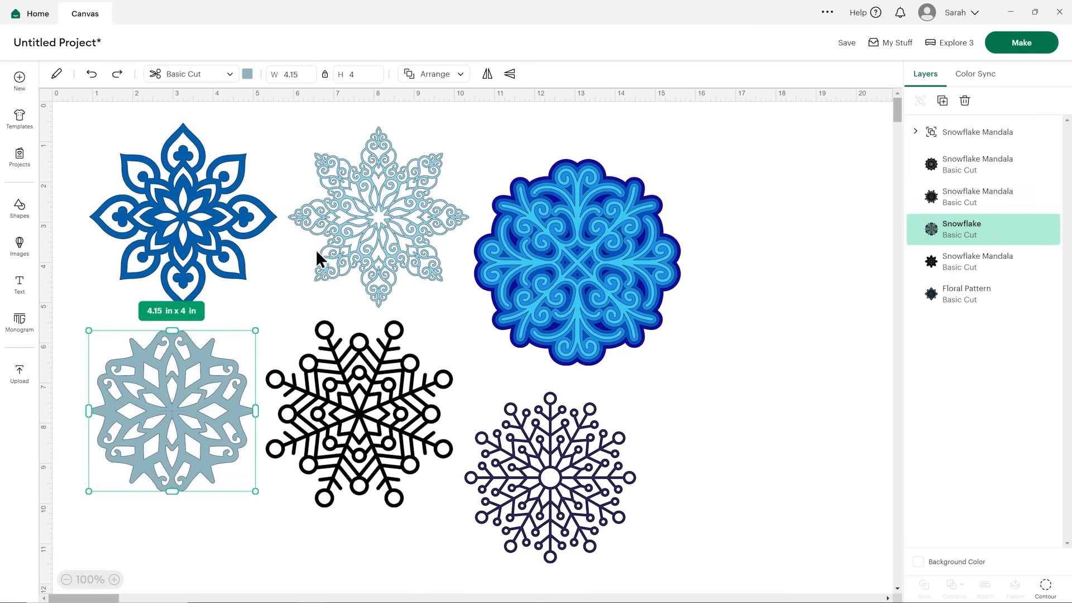
shift+click(182, 198)
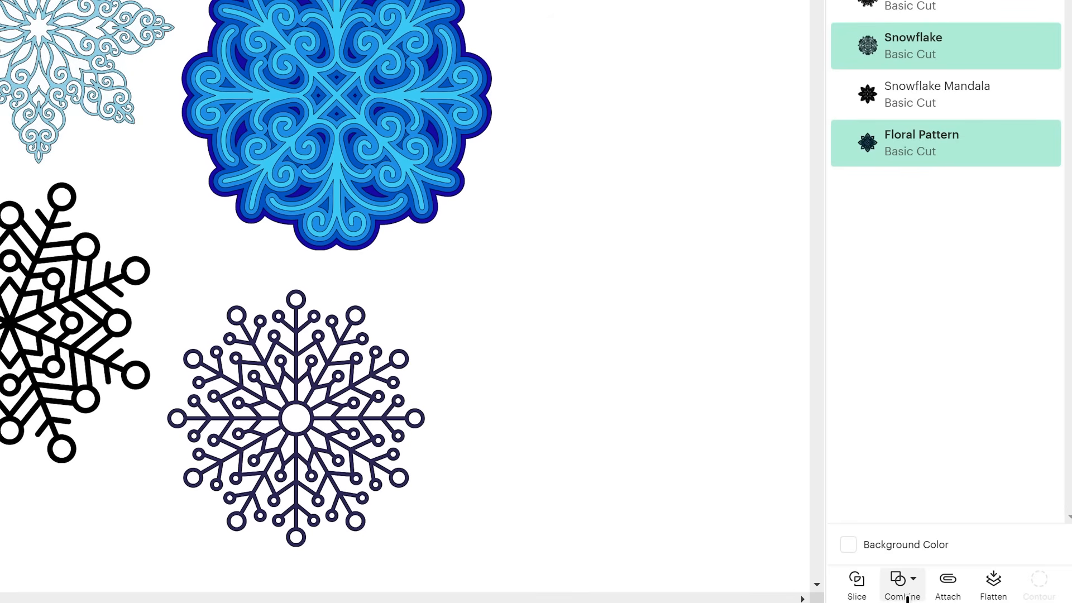
click(958, 595)
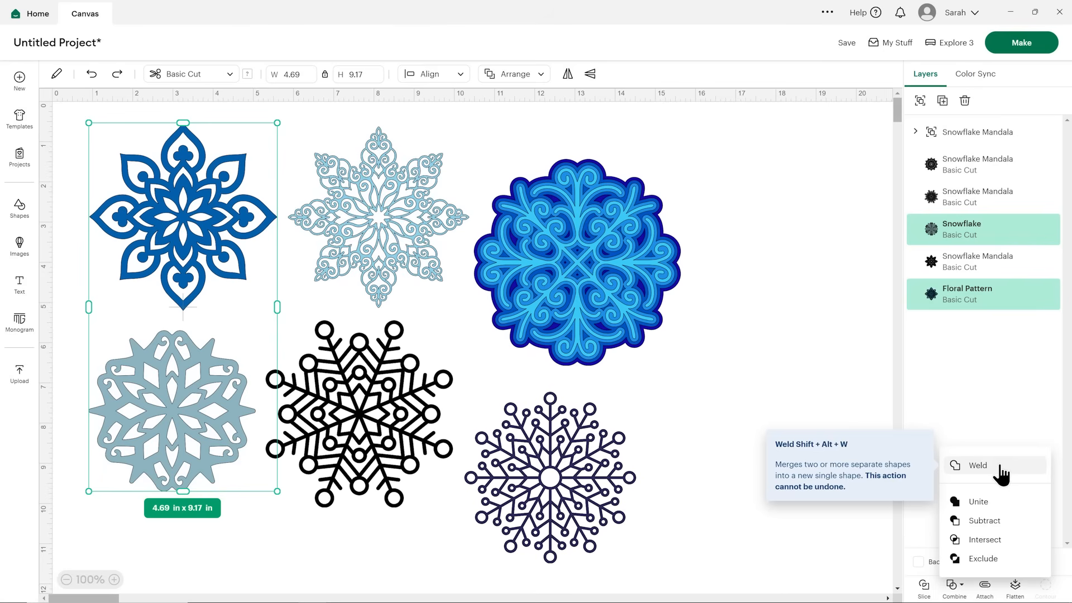
click(1002, 475)
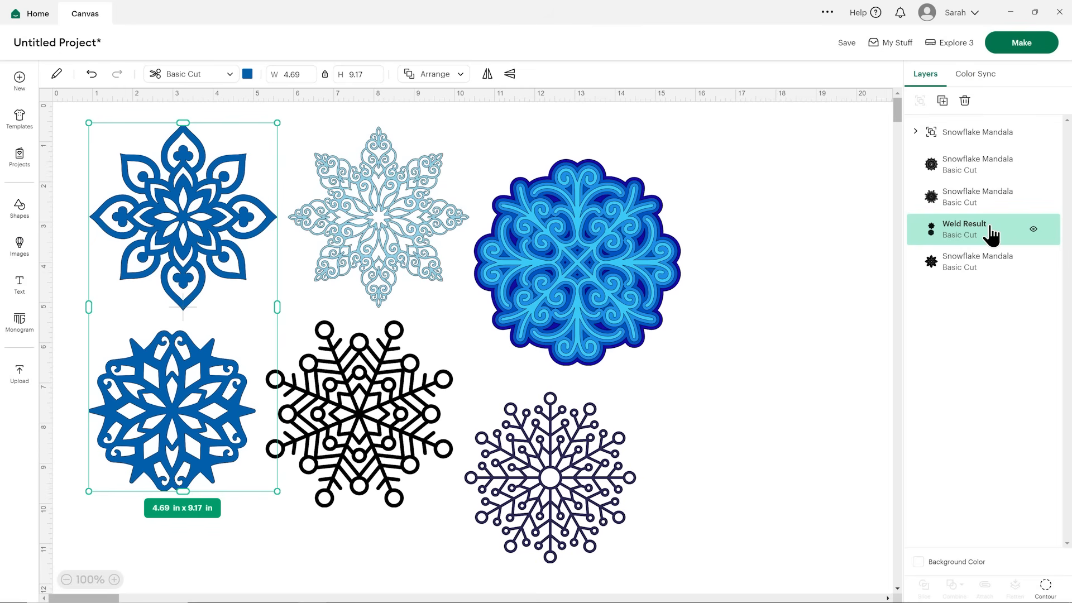
click(91, 74)
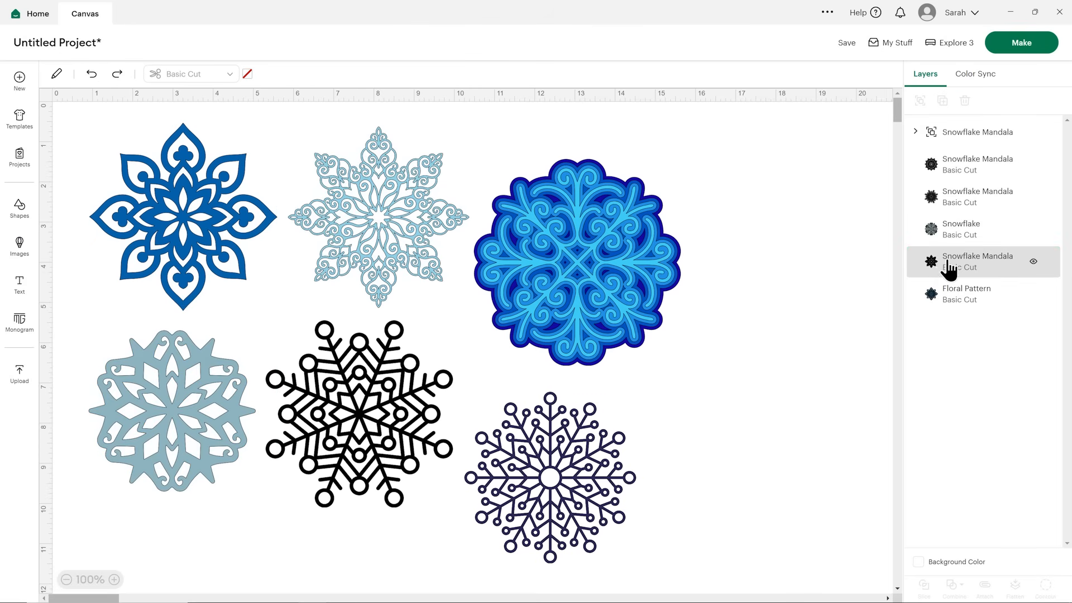
- Weld the Floral Pattern and the Snowflake below it into a single shape
click(959, 241)
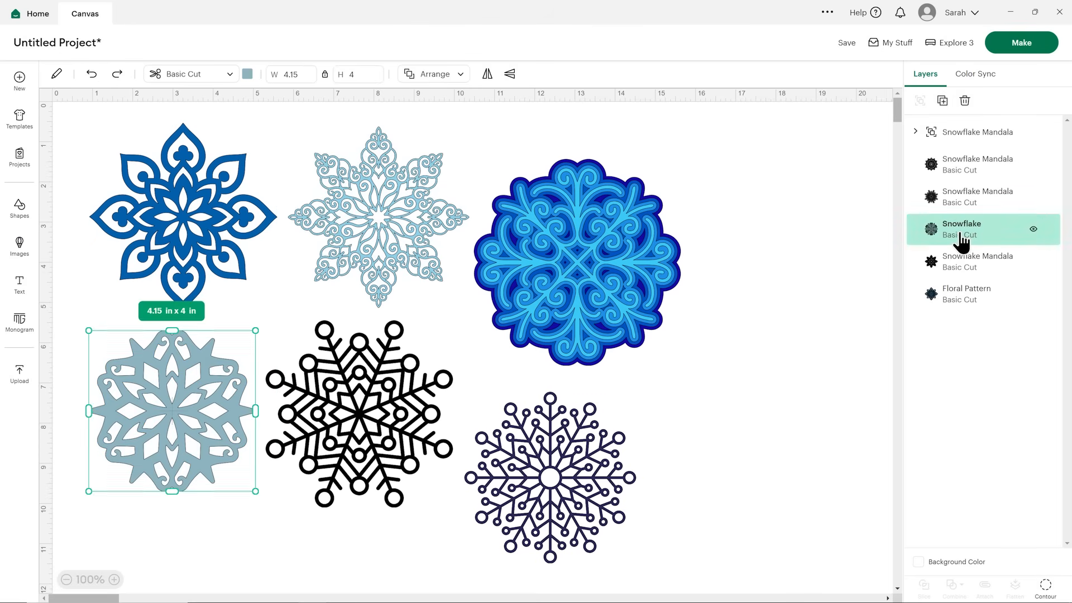
click(973, 298)
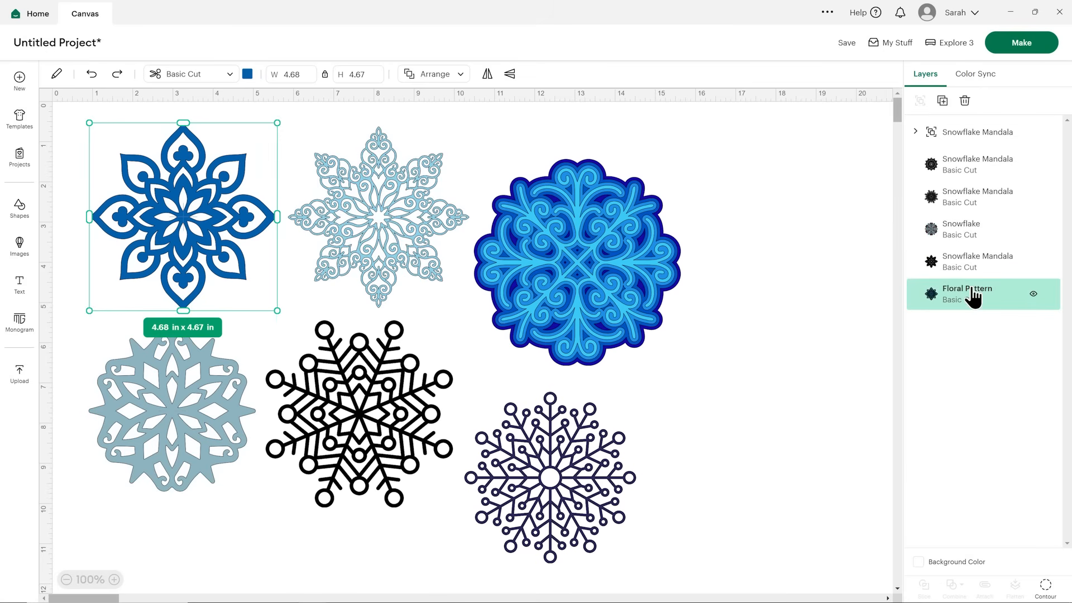
shift+click(973, 238)
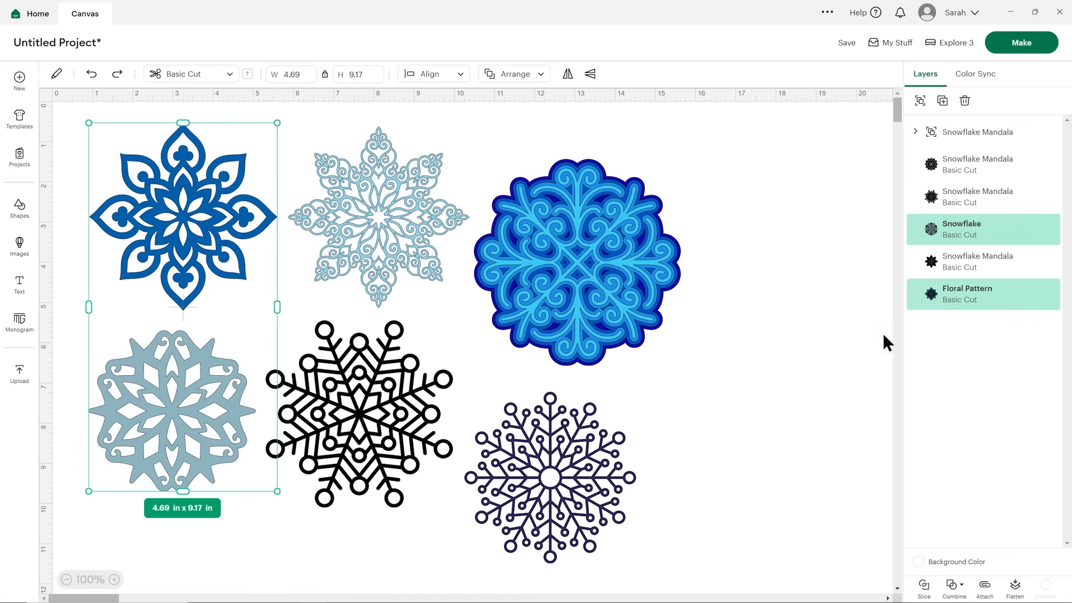
click(954, 586)
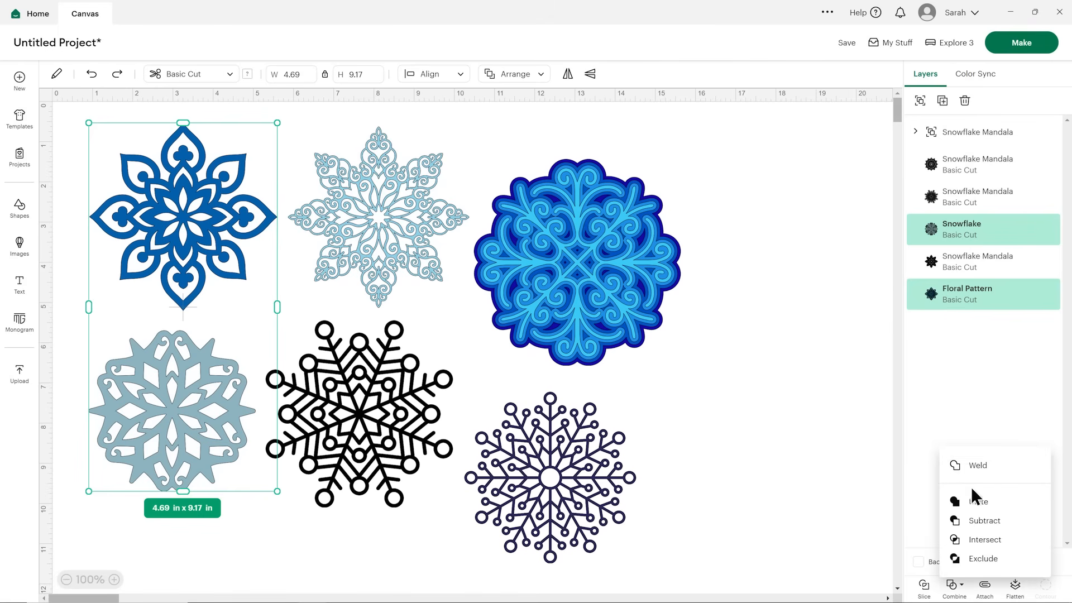
click(974, 469)
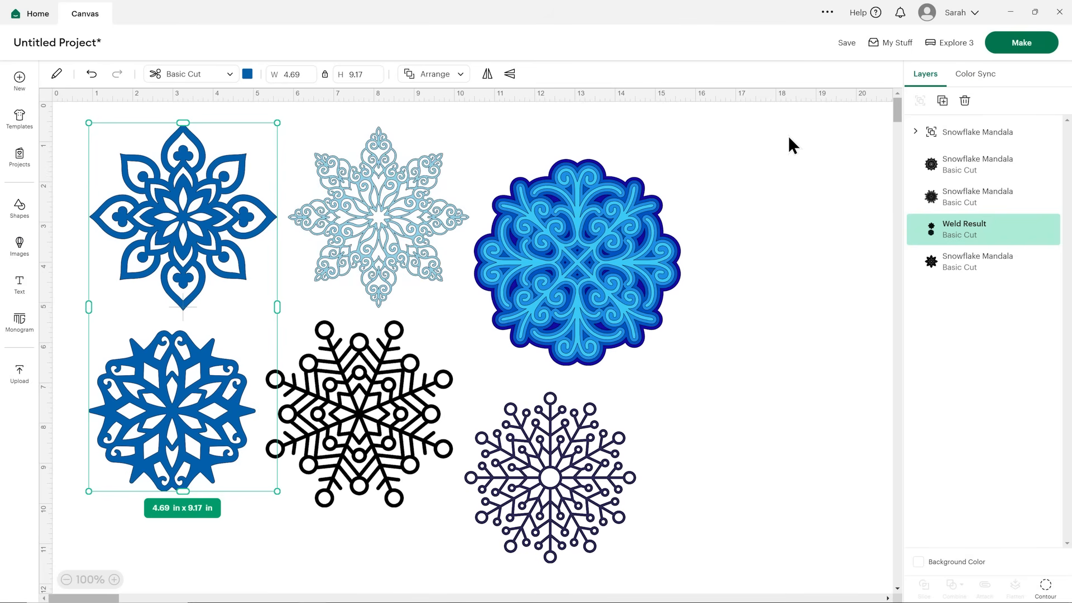
- Move the multi-blue Snowflake Mandala group below the Weld Result in the layer order and nudge it slightly up and right on the canvas
click(944, 133)
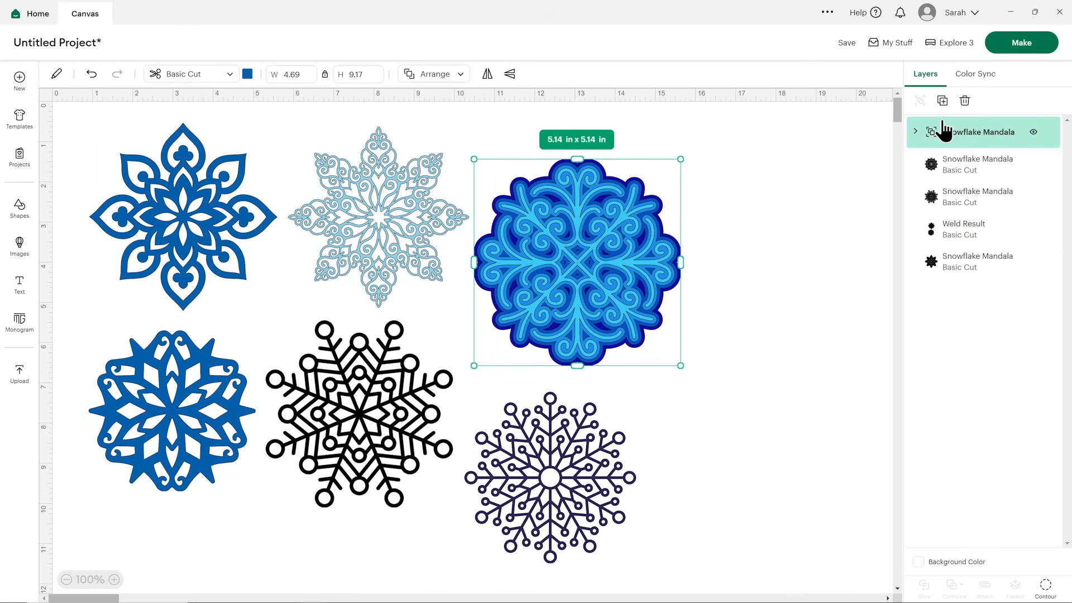
drag(944, 134, 954, 220)
drag(608, 222, 621, 212)
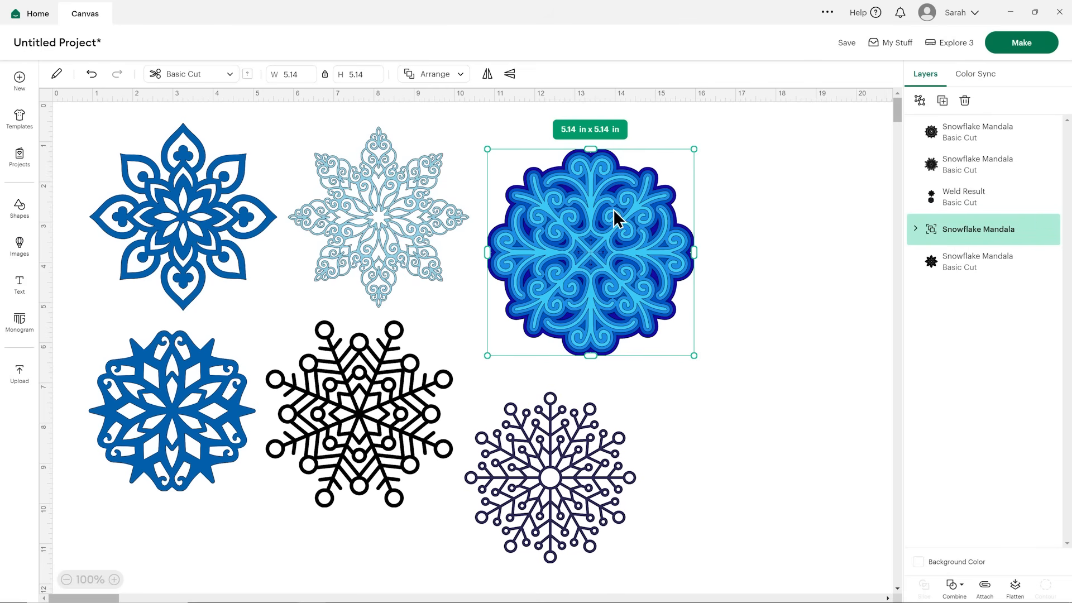
- Try flattening the multi-blue Snowflake Mandala group into a single Print Then Cut image, and undo the flatten
click(1015, 587)
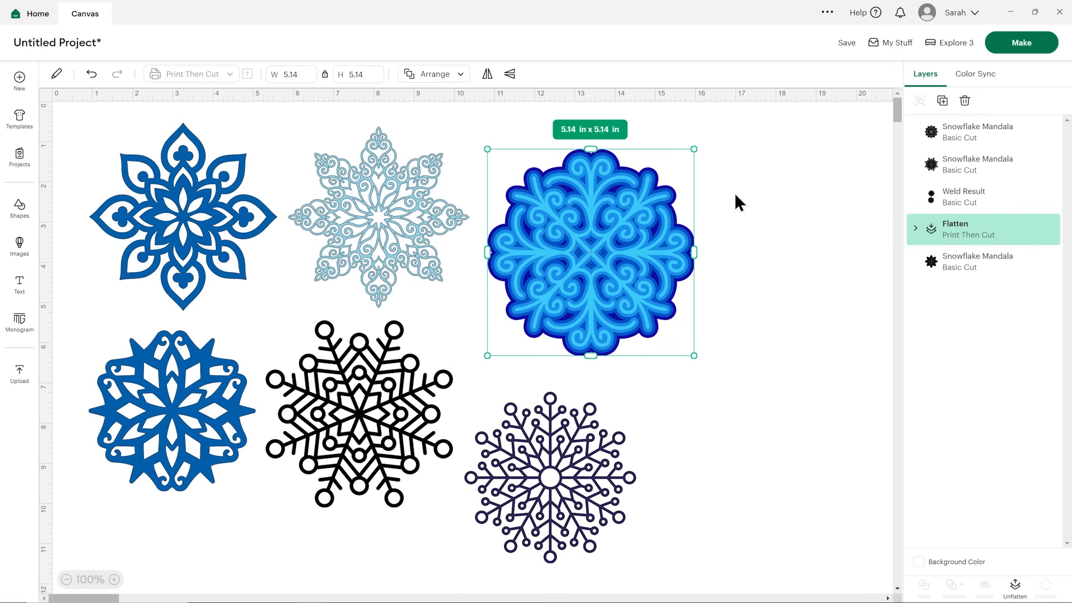
click(92, 74)
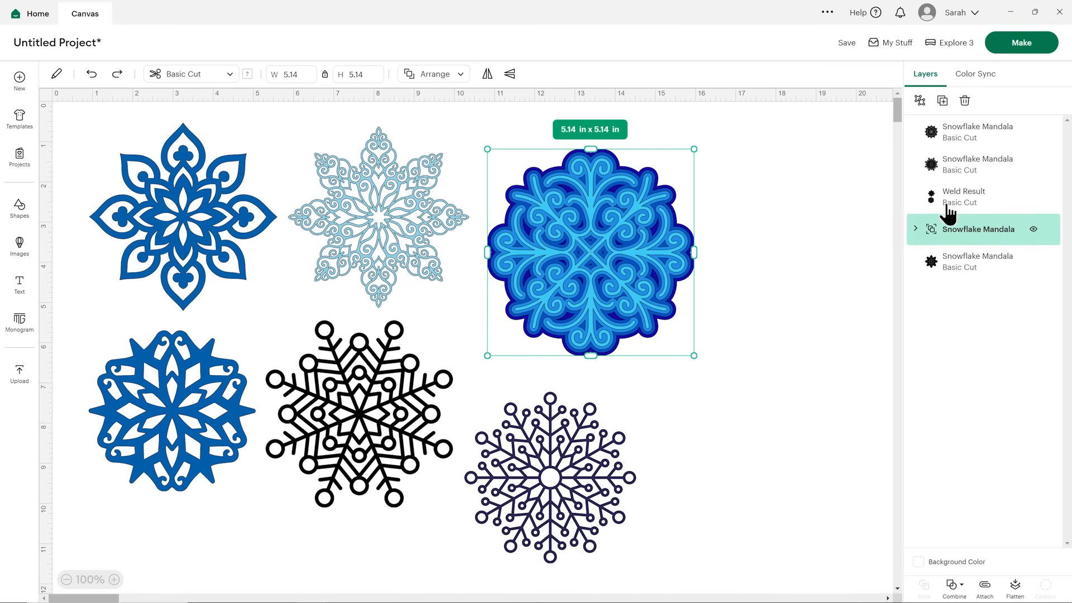
- Ungroup the multi-blue Snowflake Mandala and hide its two middle blue layers
click(920, 101)
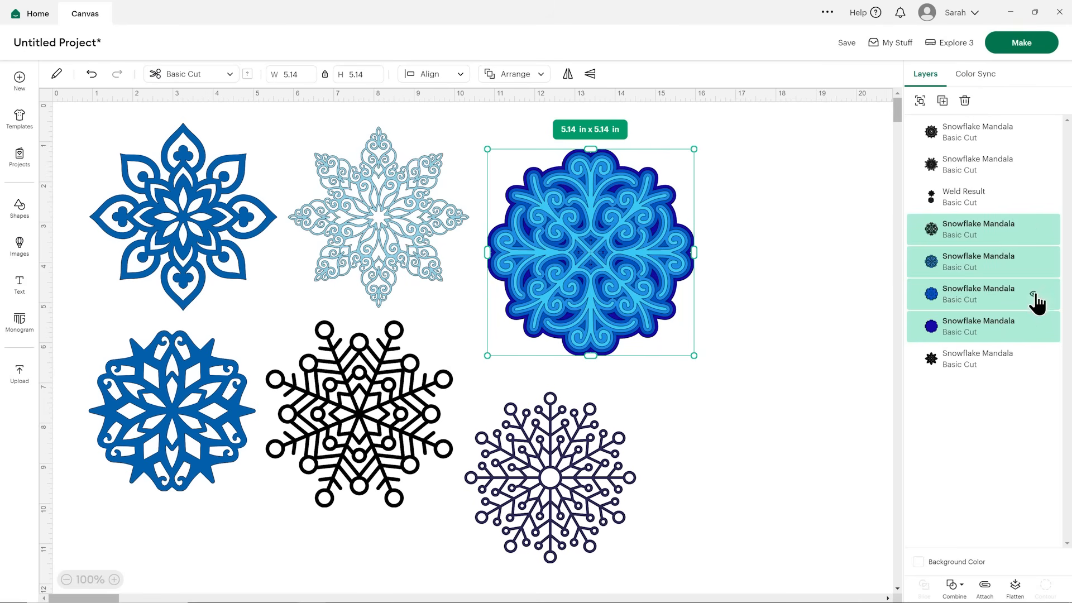
click(1034, 294)
click(1034, 262)
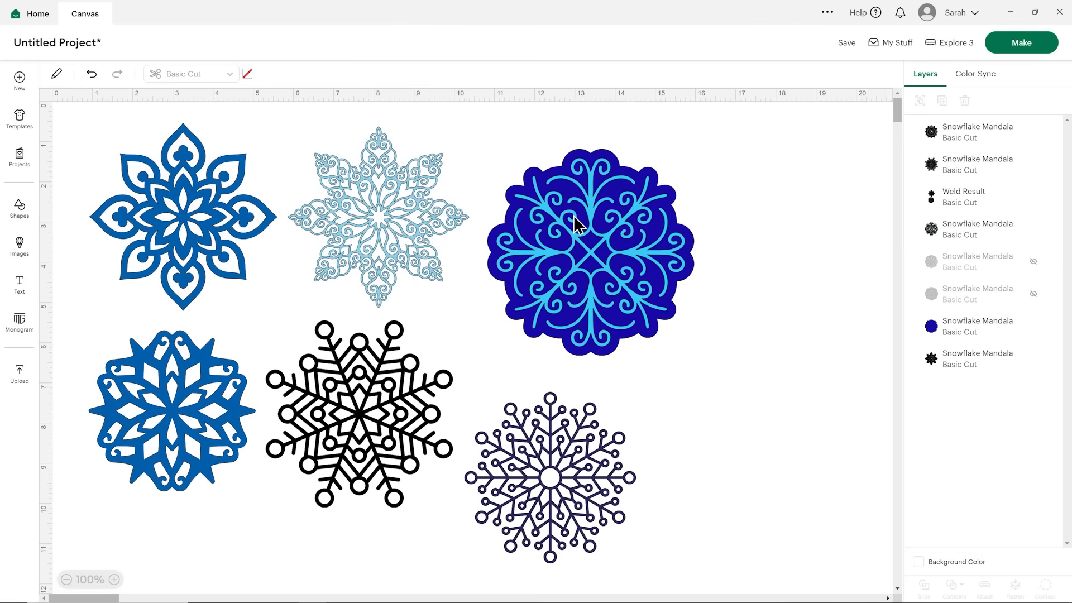
- Slice the light blue swirl layer with the dark blue base layer, and pull two of the resulting pieces off the base
drag(711, 200, 599, 220)
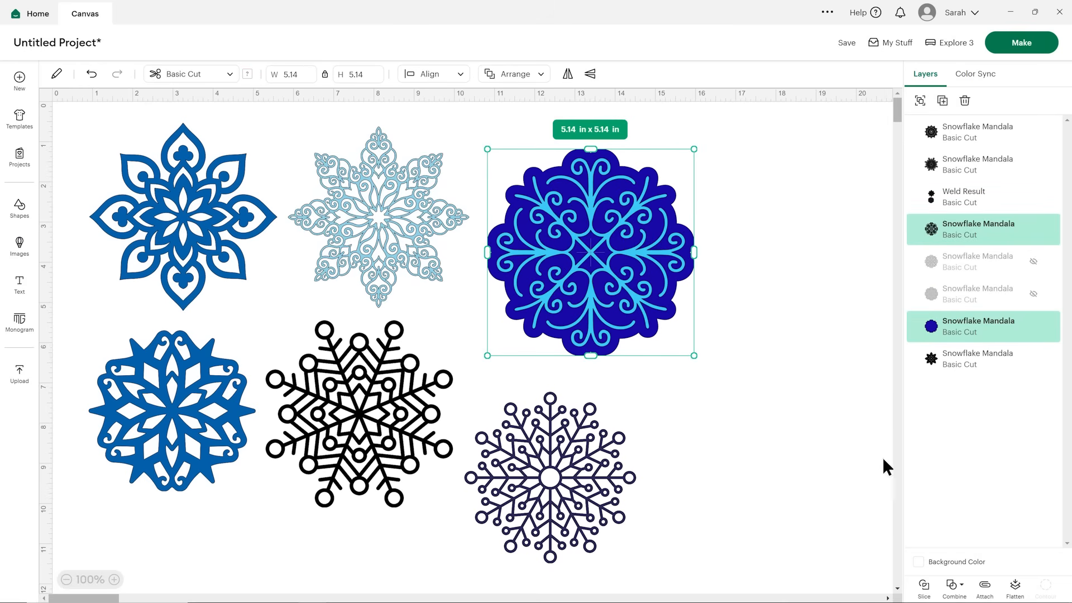
click(924, 584)
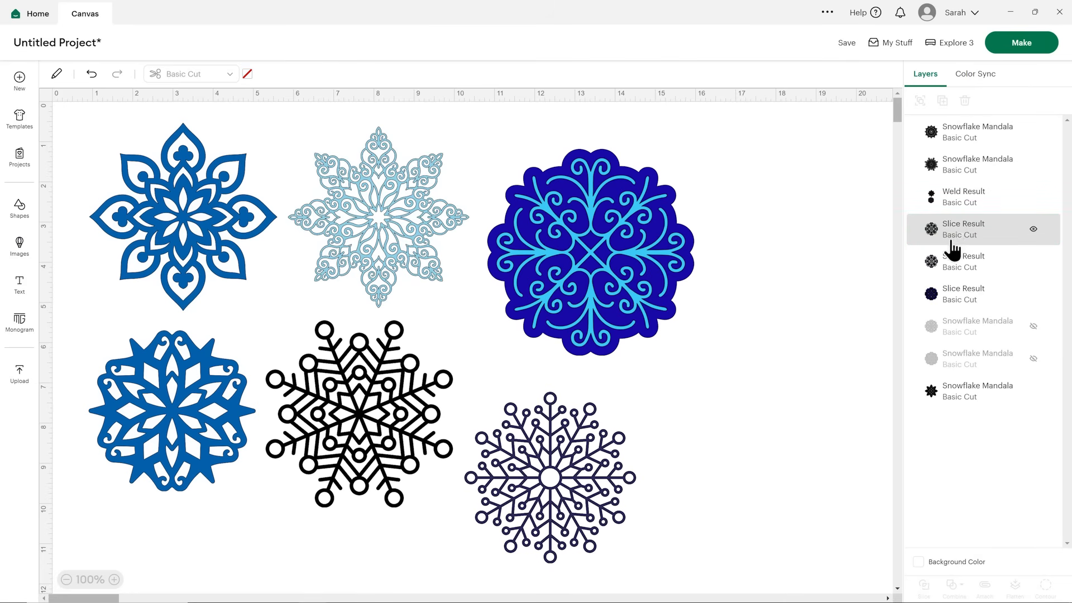
click(615, 222)
drag(615, 222, 751, 206)
drag(613, 252, 783, 386)
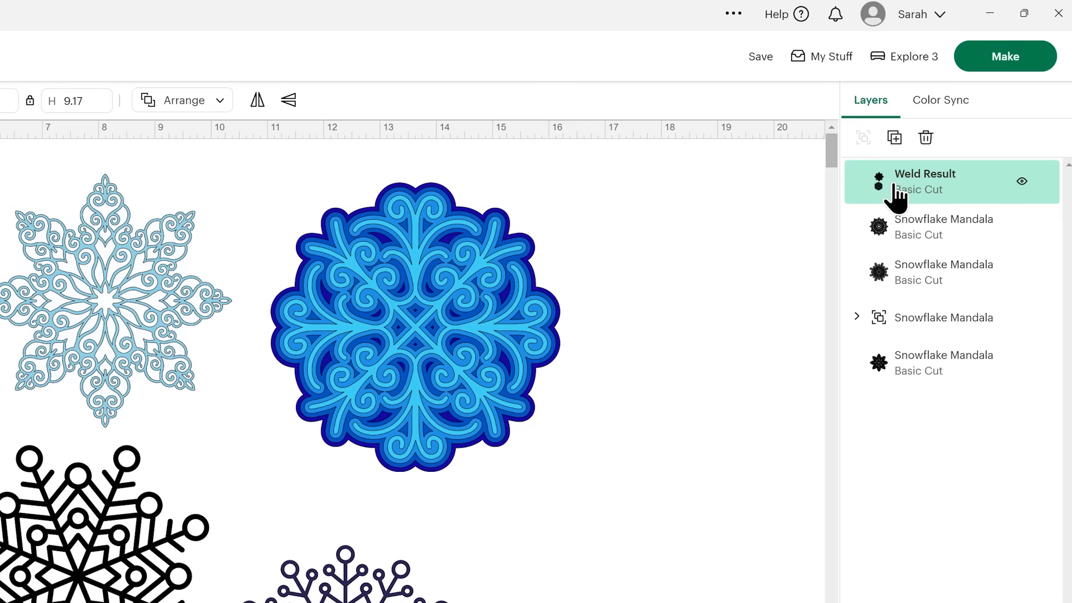
- Move the Weld Result layer down through the layer order to the very bottom of the stack
drag(896, 196, 945, 215)
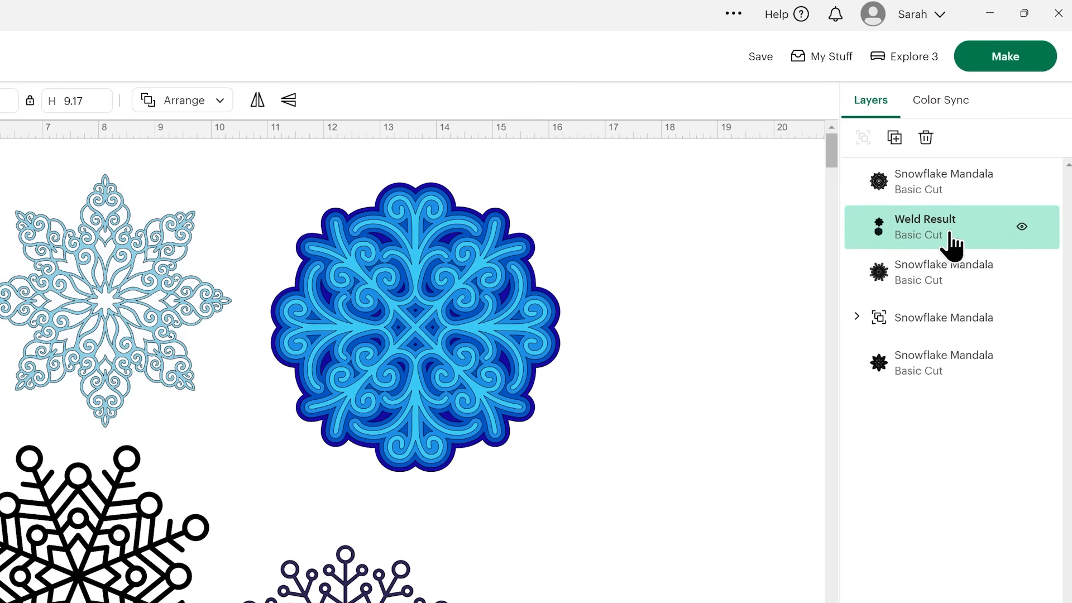
drag(984, 234, 960, 401)
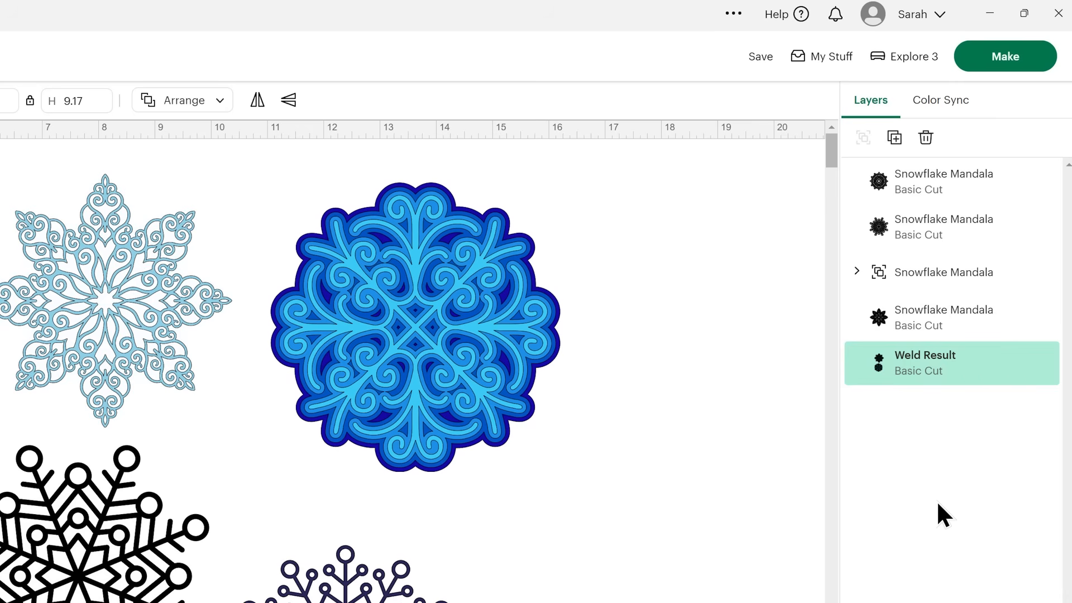
- Select individual Snowflake Mandala layers and the Weld Result layer in turn to examine where each sits in the stack
click(939, 238)
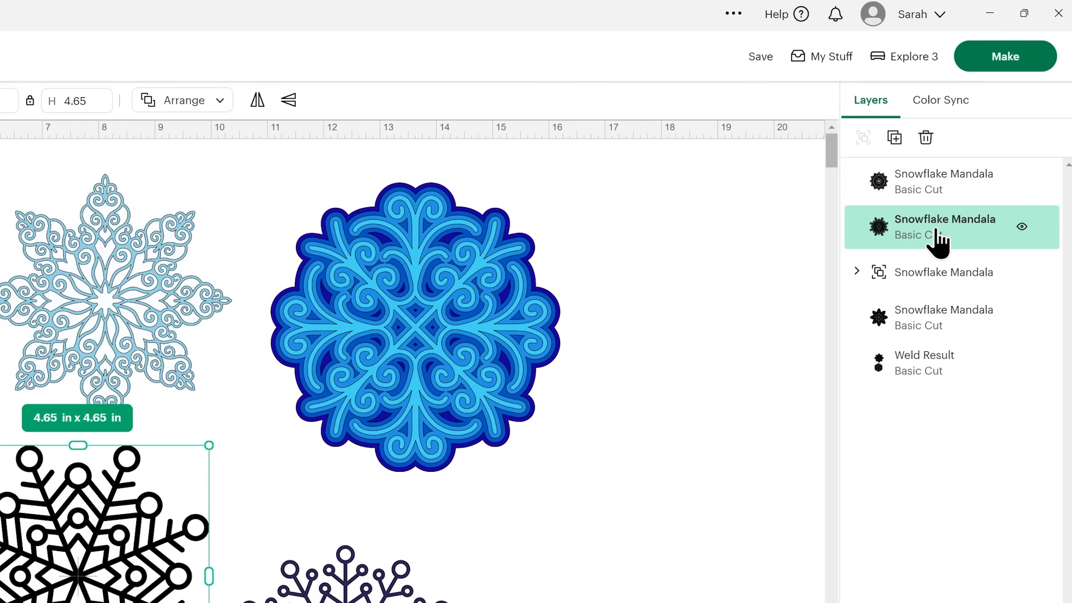
click(935, 364)
mouse_move(936, 375)
mouse_down()
mouse_move(954, 242)
mouse_move(987, 242)
mouse_move(989, 254)
mouse_move(979, 239)
mouse_move(970, 250)
mouse_move(928, 366)
mouse_up()
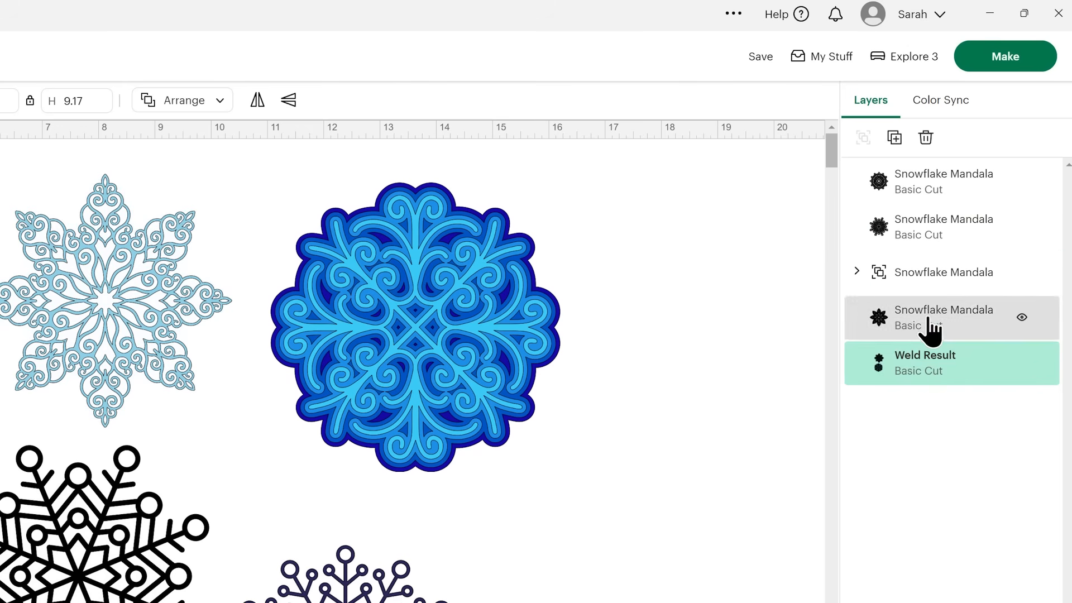
click(931, 329)
click(924, 364)
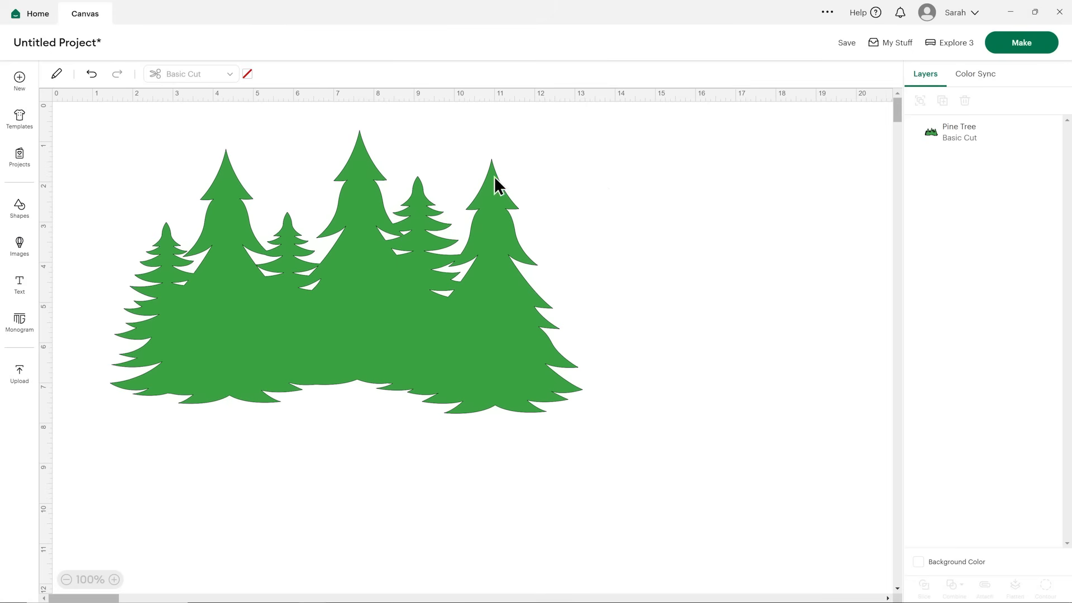
- Duplicate the green Pine Tree image and align the two copies exactly on top of each other using Center
click(378, 262)
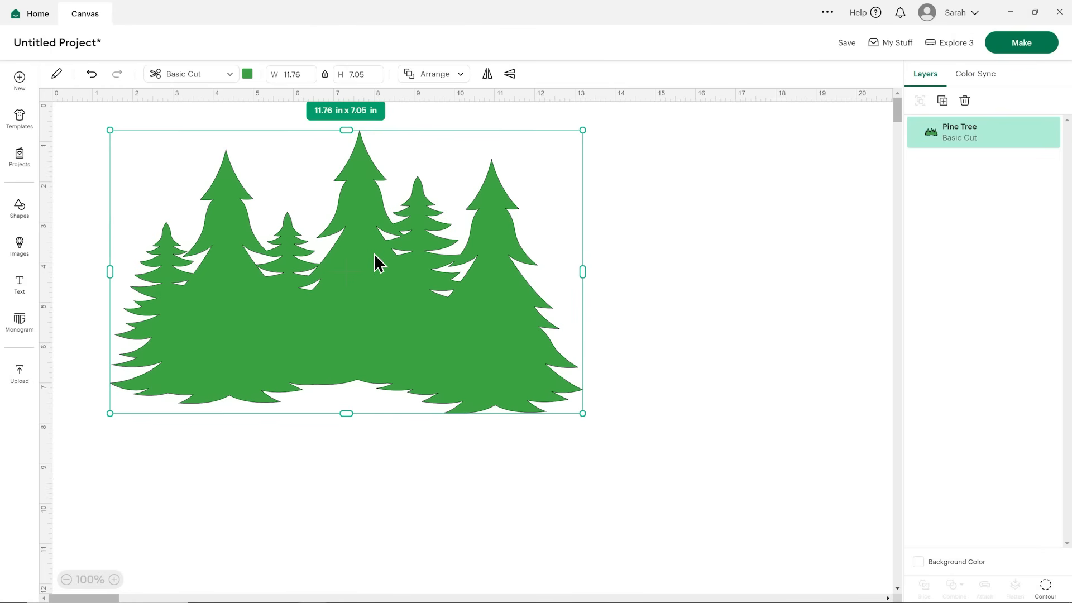
drag(375, 256, 375, 251)
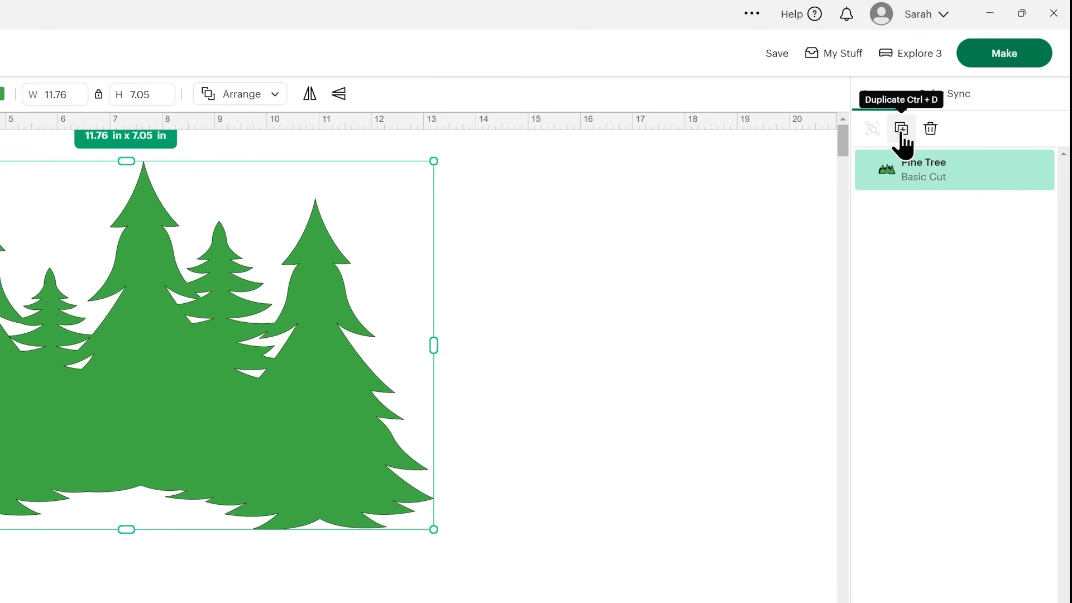
click(901, 129)
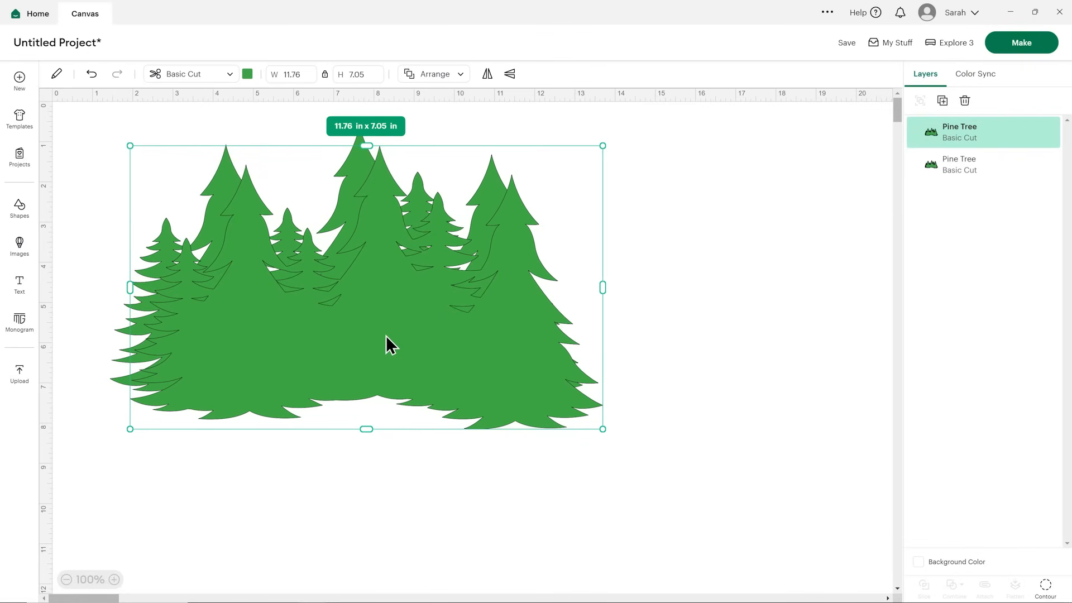
drag(92, 173, 296, 286)
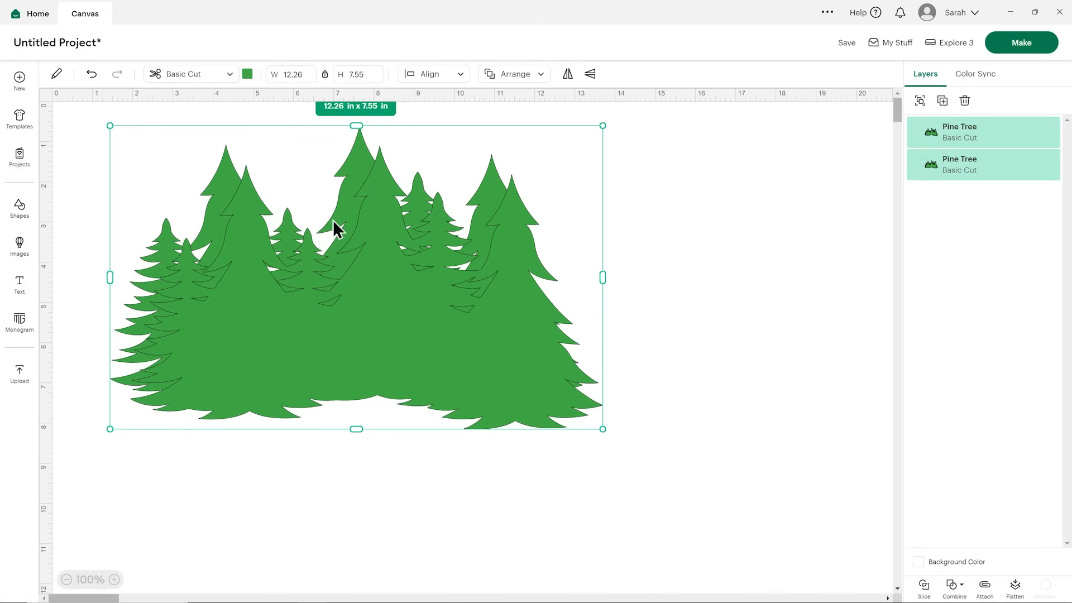
click(430, 75)
click(457, 235)
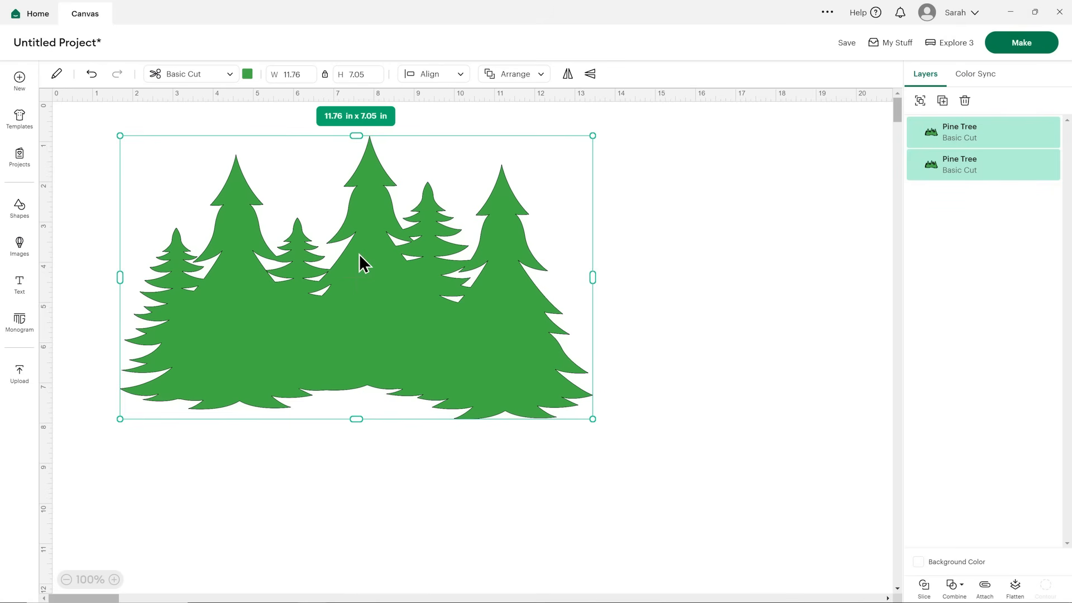
- Delete the upper of the two overlapping Pine Tree copies
click(649, 252)
click(509, 307)
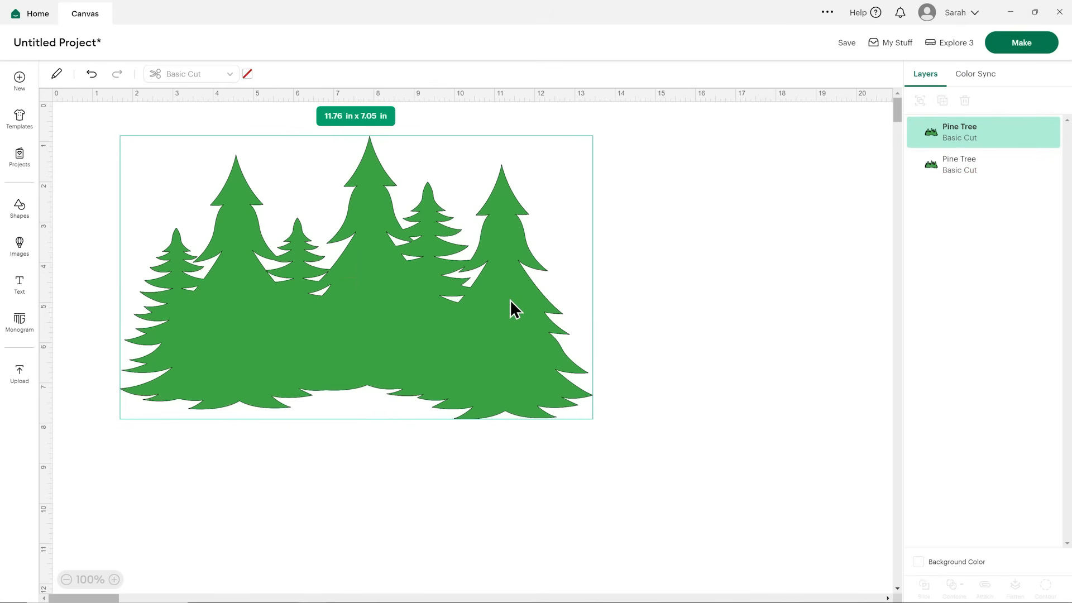
key(Delete)
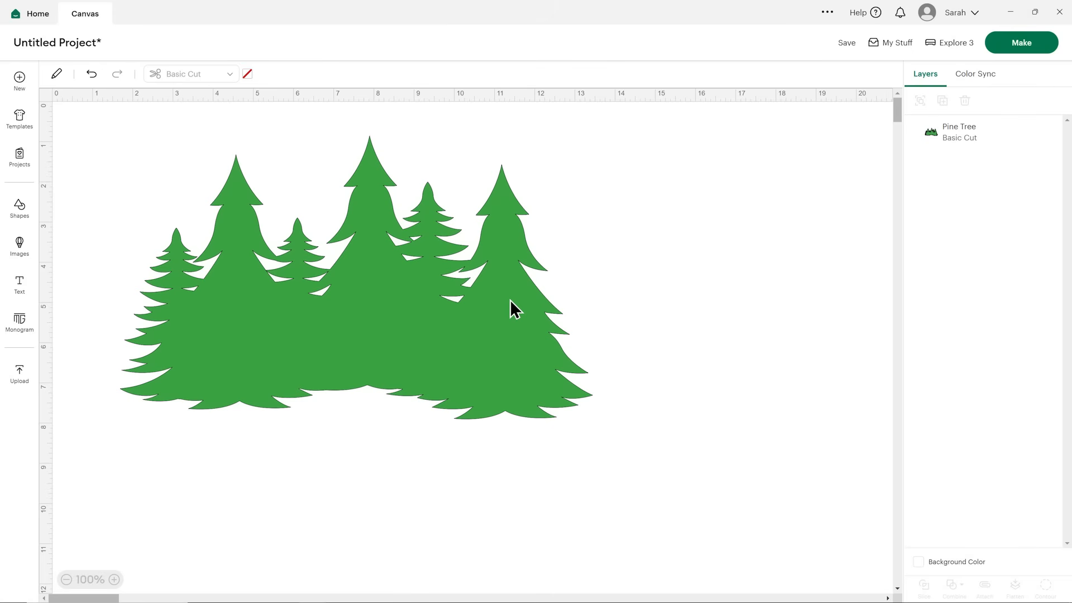
- Duplicate the Pine Tree again and recolor the upper copy light yellow
click(513, 309)
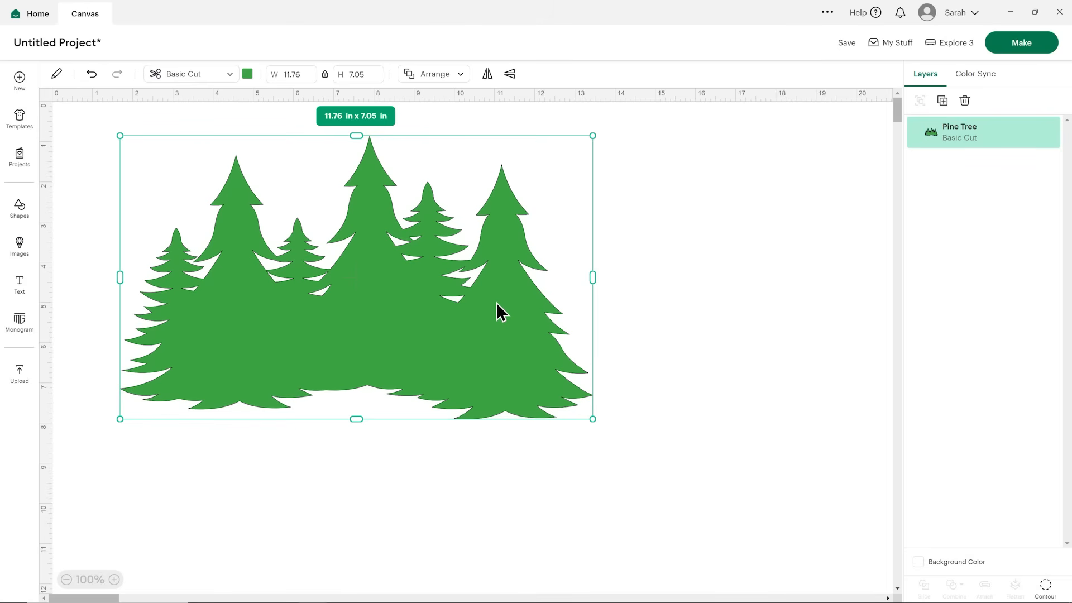
key(ctrl+d)
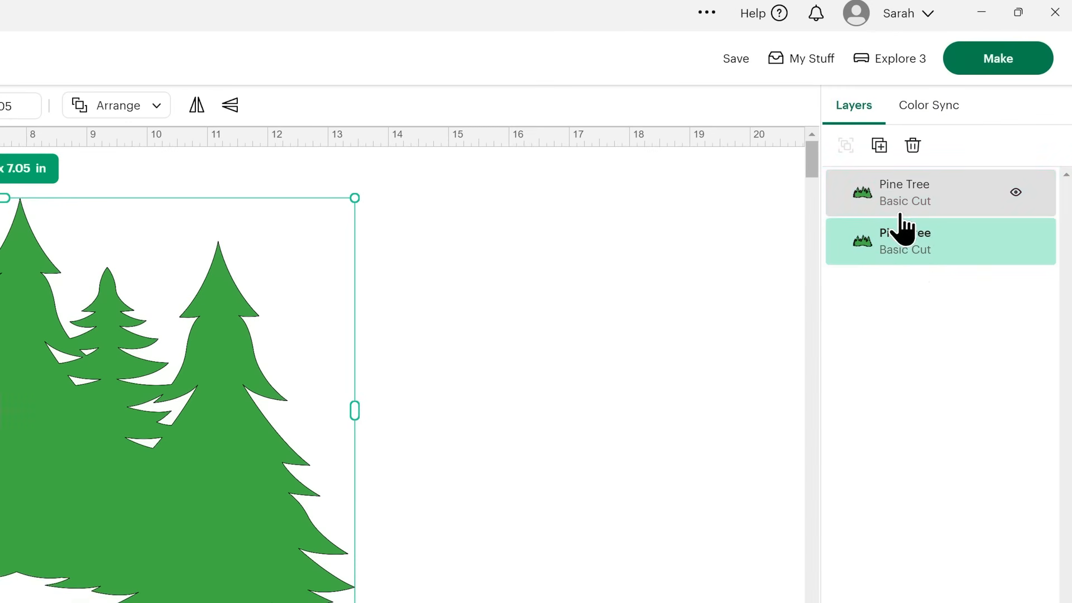
click(911, 201)
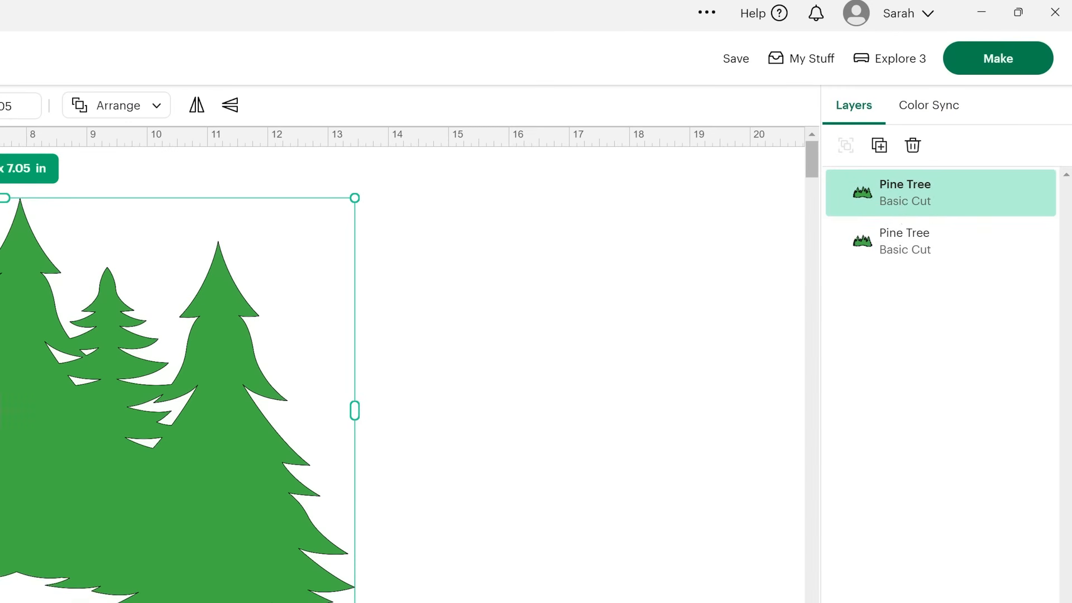
click(247, 74)
click(329, 139)
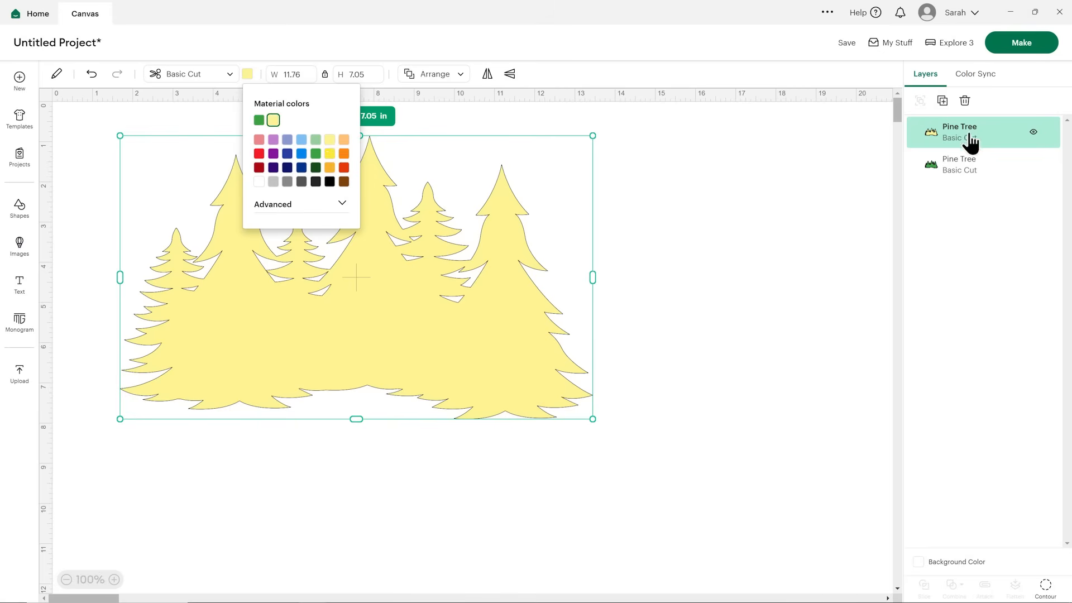
click(970, 135)
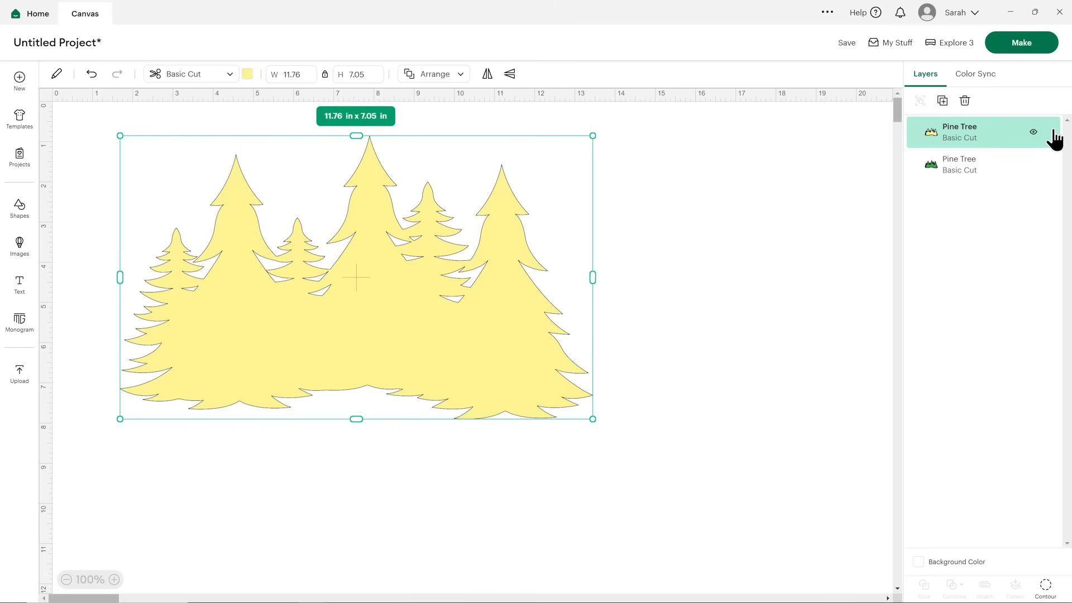
- Toggle the yellow Pine Tree layer's visibility off and on several times to compare it with the green layer beneath
click(1033, 132)
click(1033, 132)
click(1033, 132)
click(1034, 132)
click(1034, 132)
click(1034, 133)
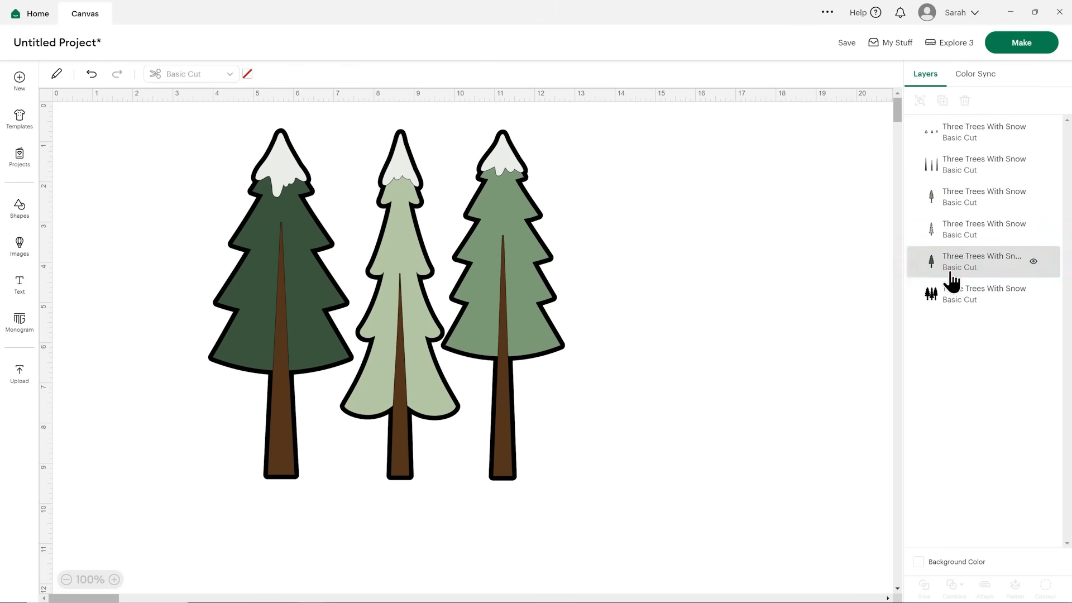
- Duplicate the dark green tree layer of Three Trees With Snow and move one of the copies up near the top of the stack
click(950, 272)
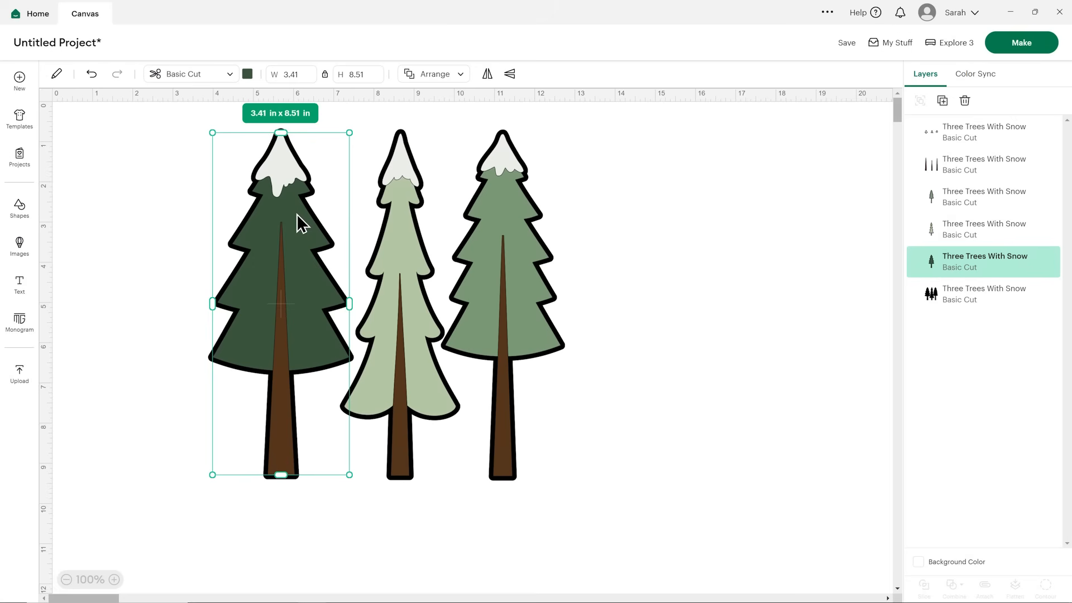
key(ctrl+d)
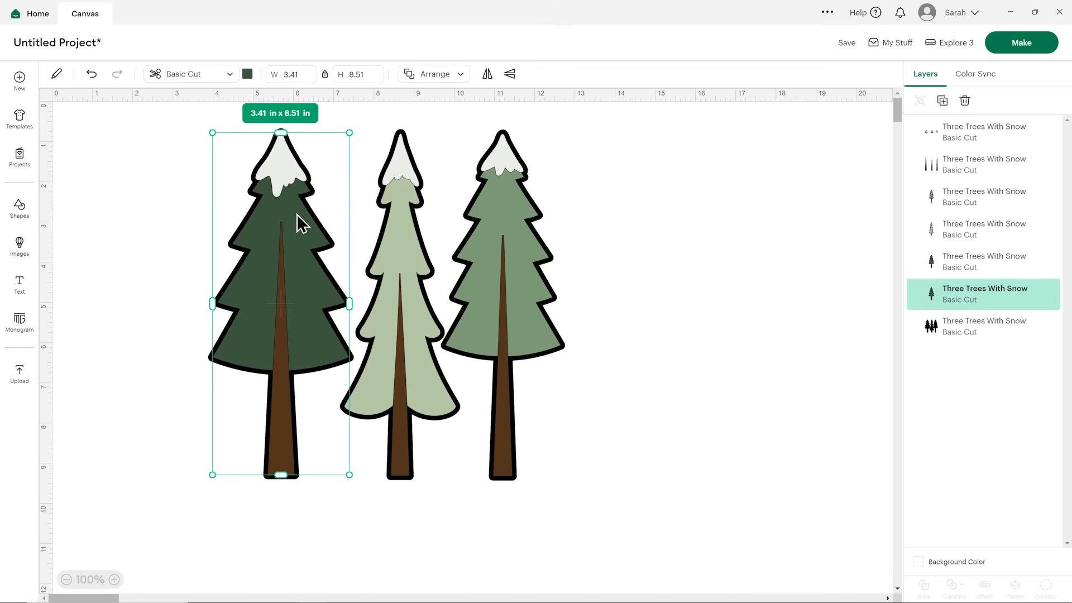
click(968, 267)
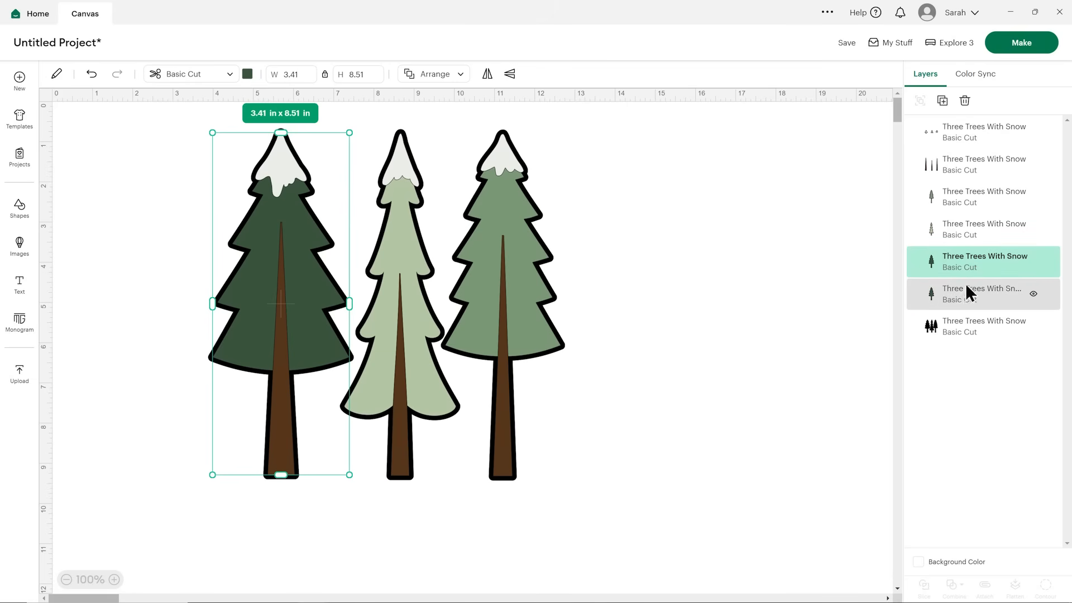
drag(966, 299, 965, 150)
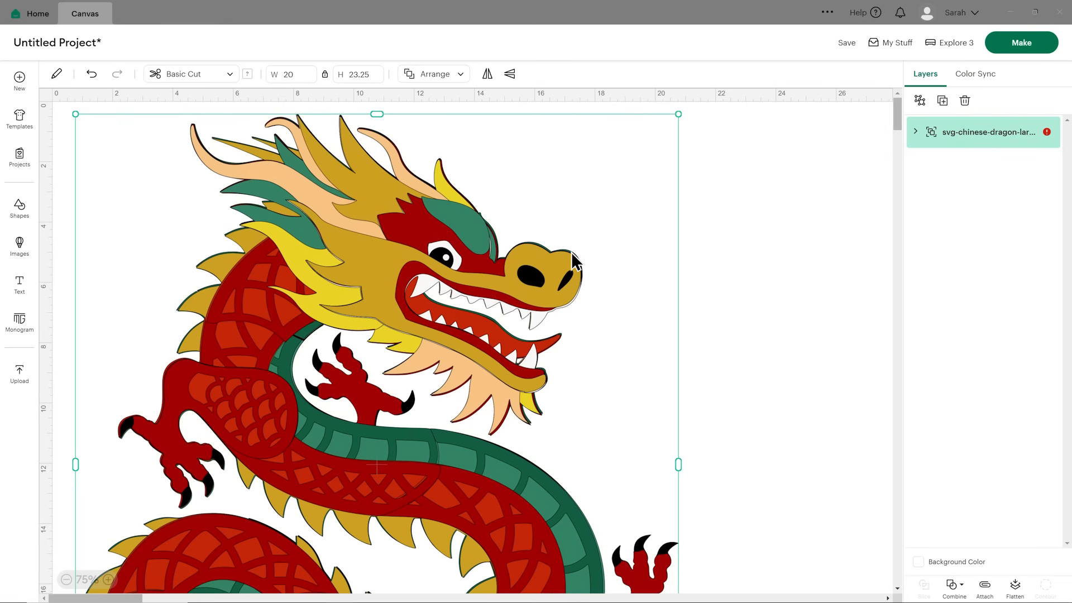
- Look over the whole Chinese dragon image from head to tail and check the warning on its layer group
scroll(571, 252, down, 5)
scroll(567, 252, down, 1)
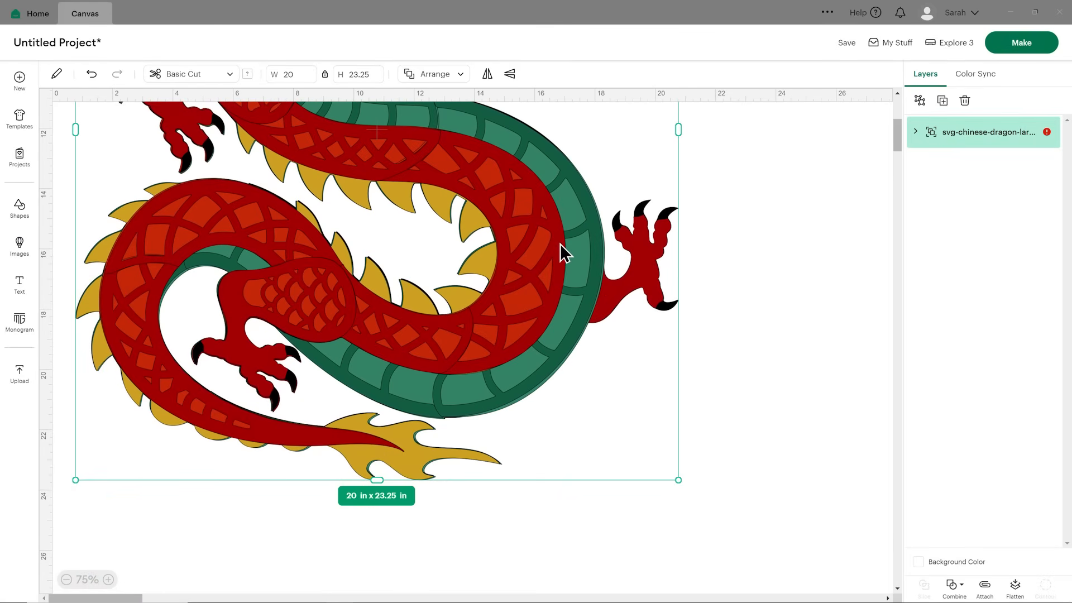
scroll(559, 245, up, 6)
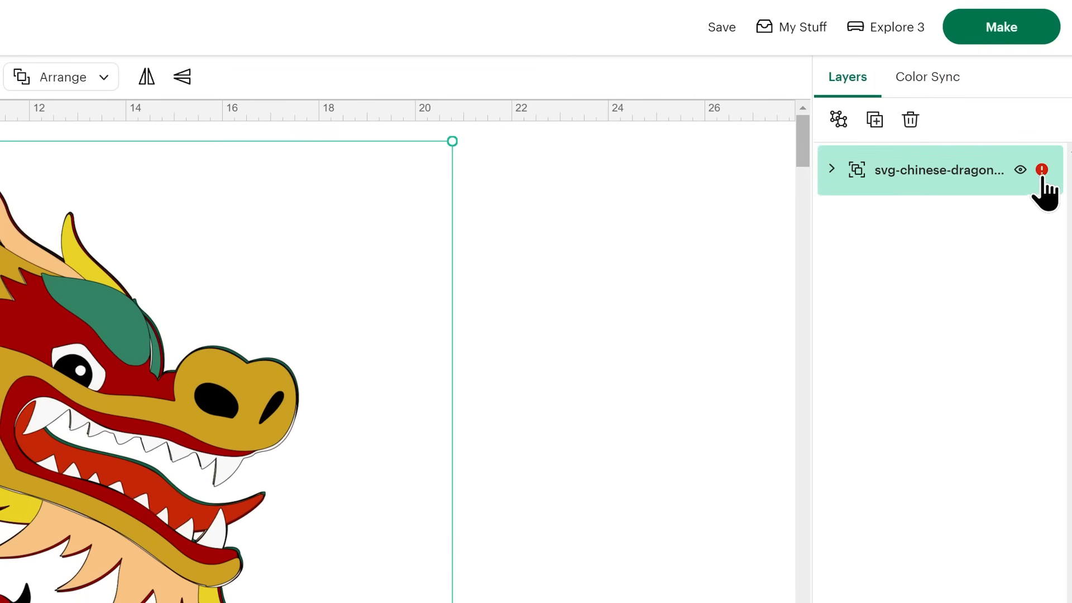
mouse_move(1043, 172)
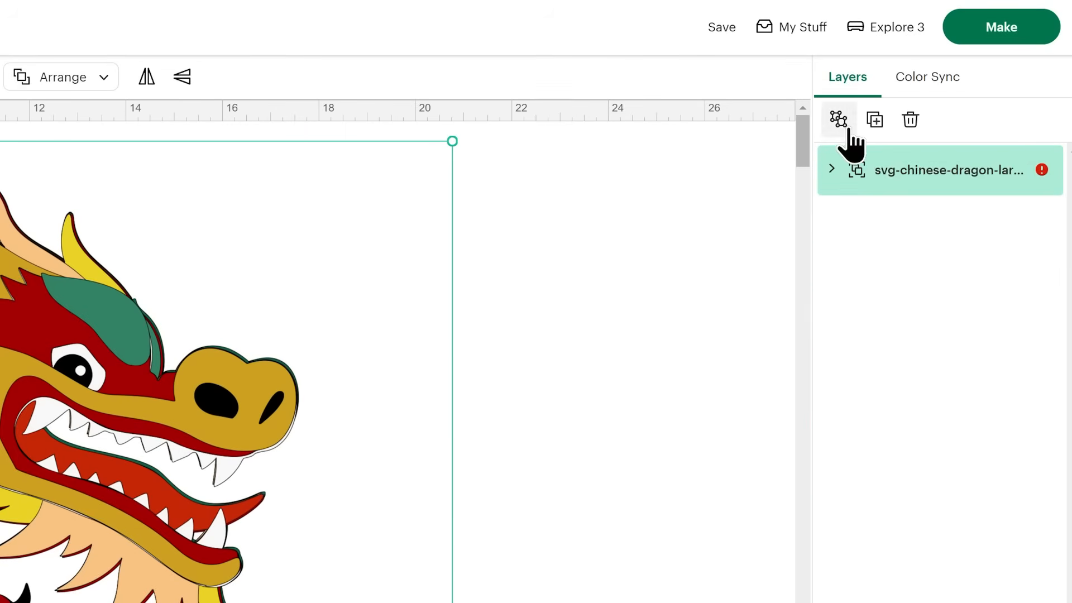
- Ungroup the Chinese dragon image, select its peach mane layer and look through the separate layers
click(850, 131)
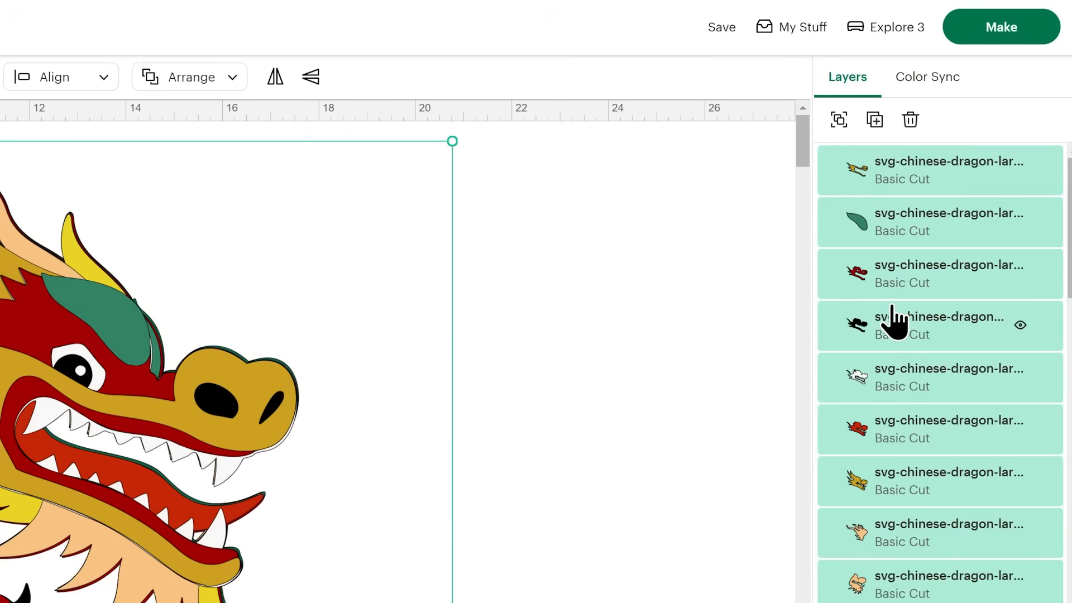
scroll(918, 268, down, 5)
click(921, 279)
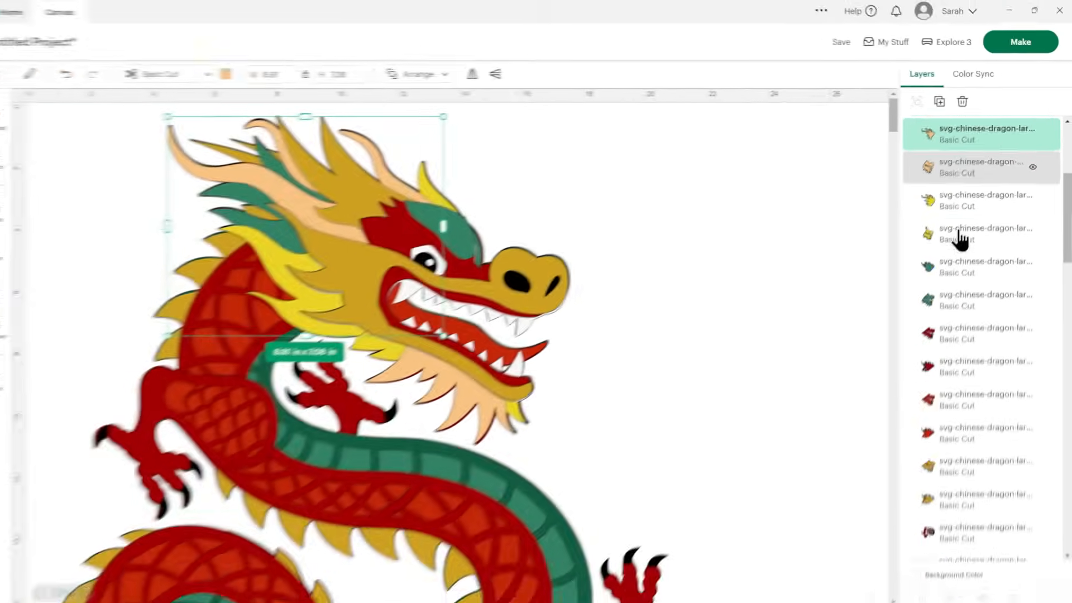
scroll(961, 238, down, 5)
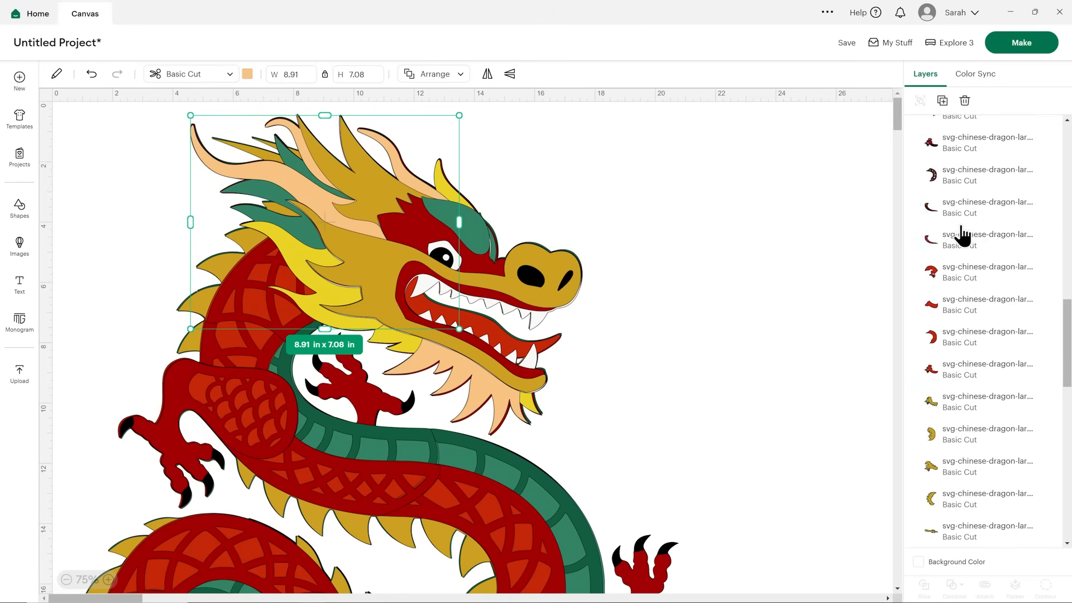
- Select several of the dragon's dark and lighter green layers in turn and look through the full stack of separate layers
scroll(961, 237, down, 6)
click(965, 255)
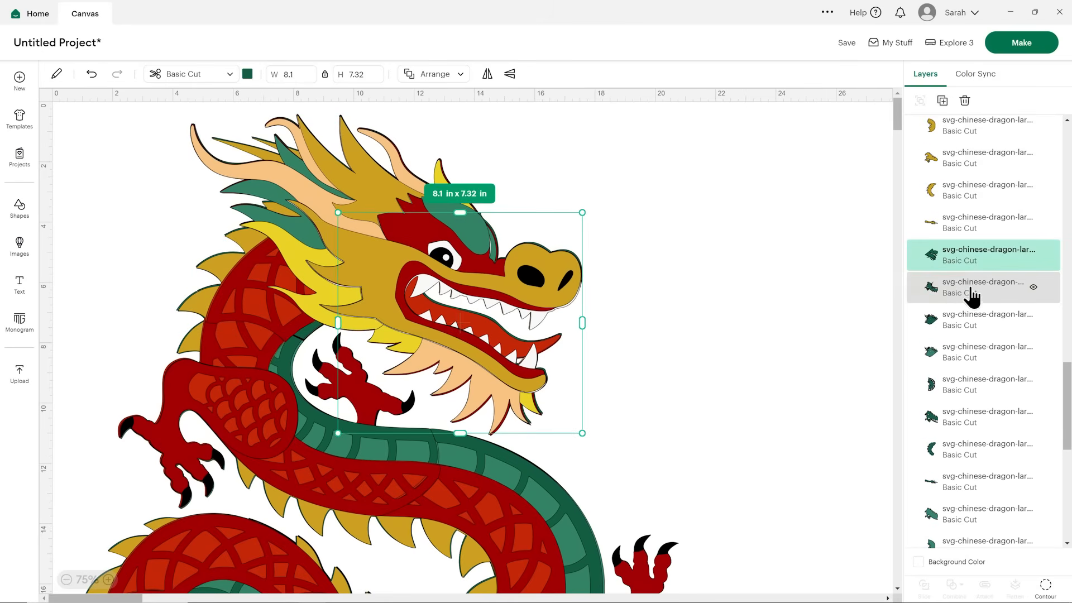
click(972, 293)
click(973, 324)
click(975, 356)
scroll(978, 357, down, 3)
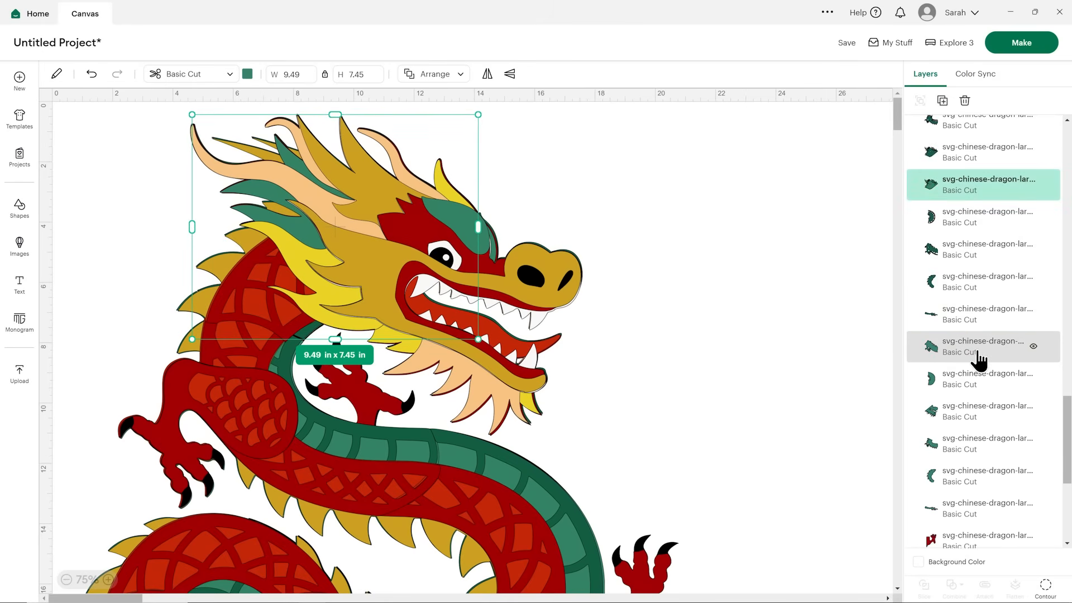
scroll(978, 360, down, 5)
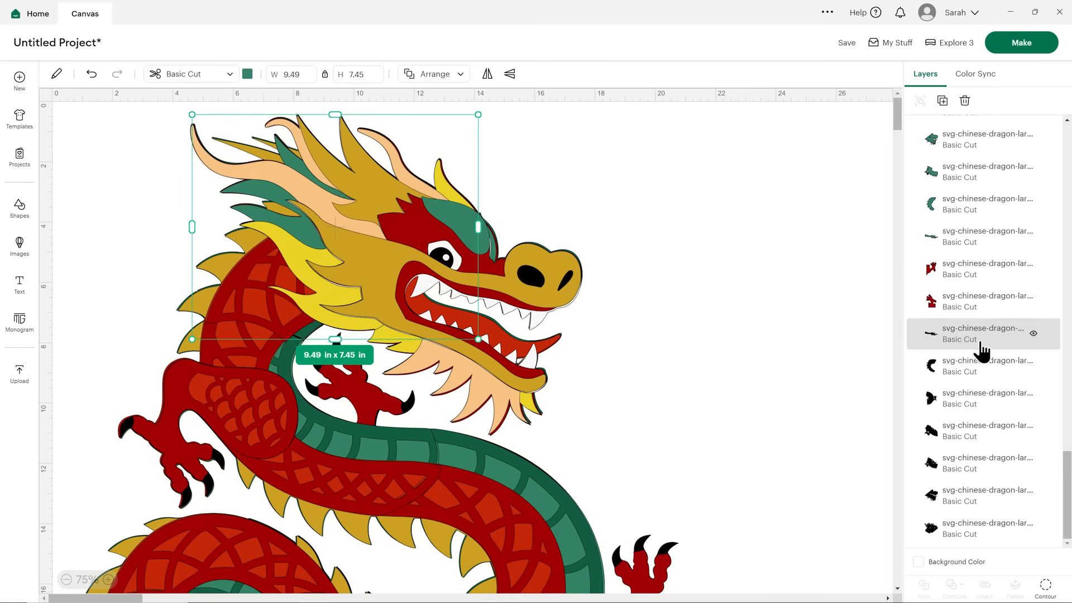
scroll(981, 352, up, 15)
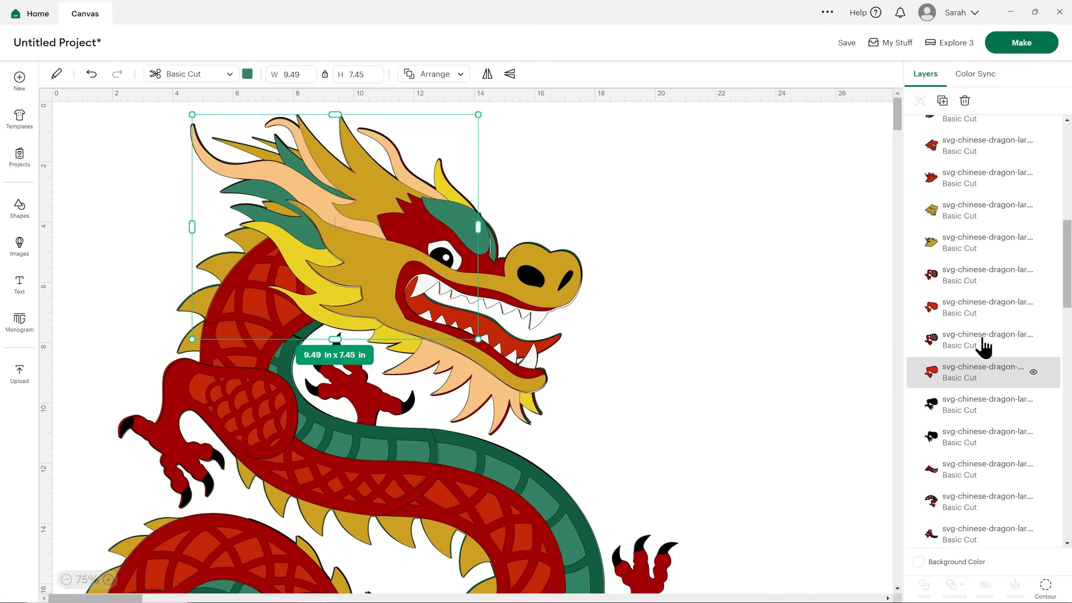
scroll(984, 347, up, 3)
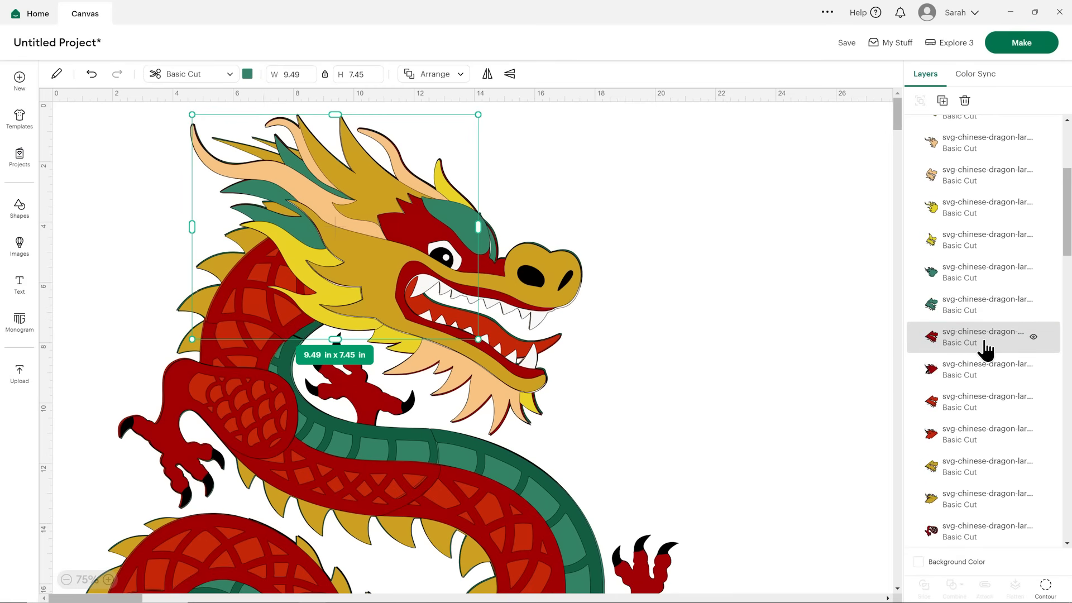
scroll(984, 351, up, 4)
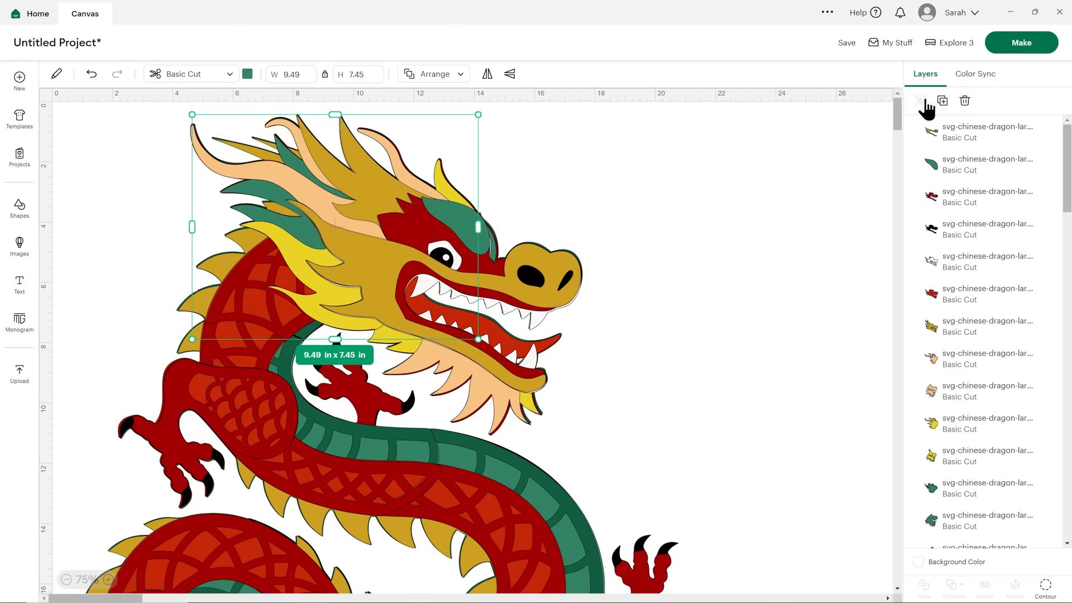
scroll(991, 170, down, 10)
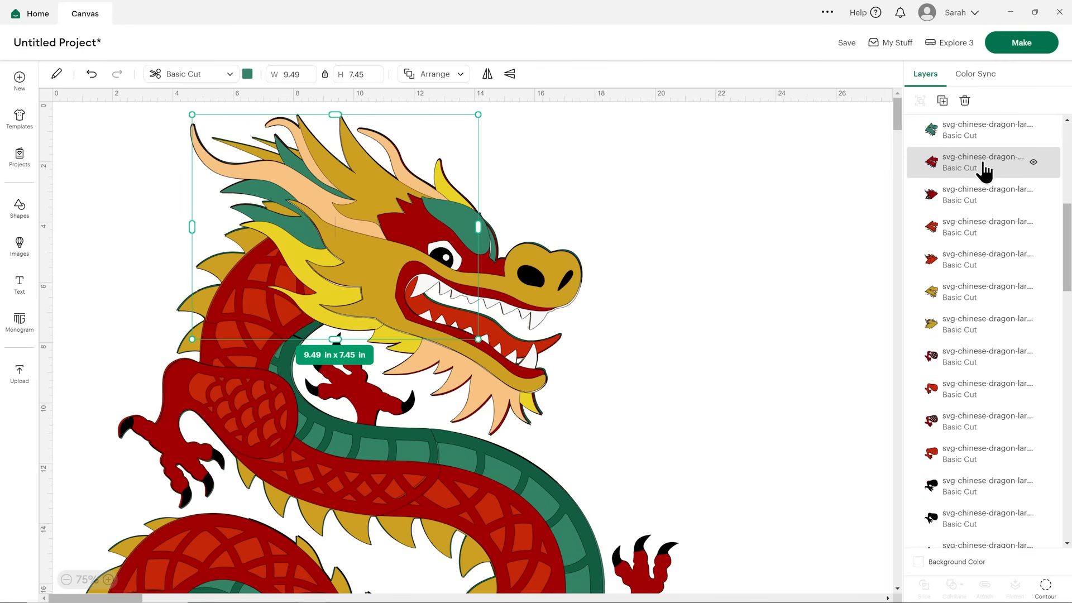
scroll(983, 171, down, 10)
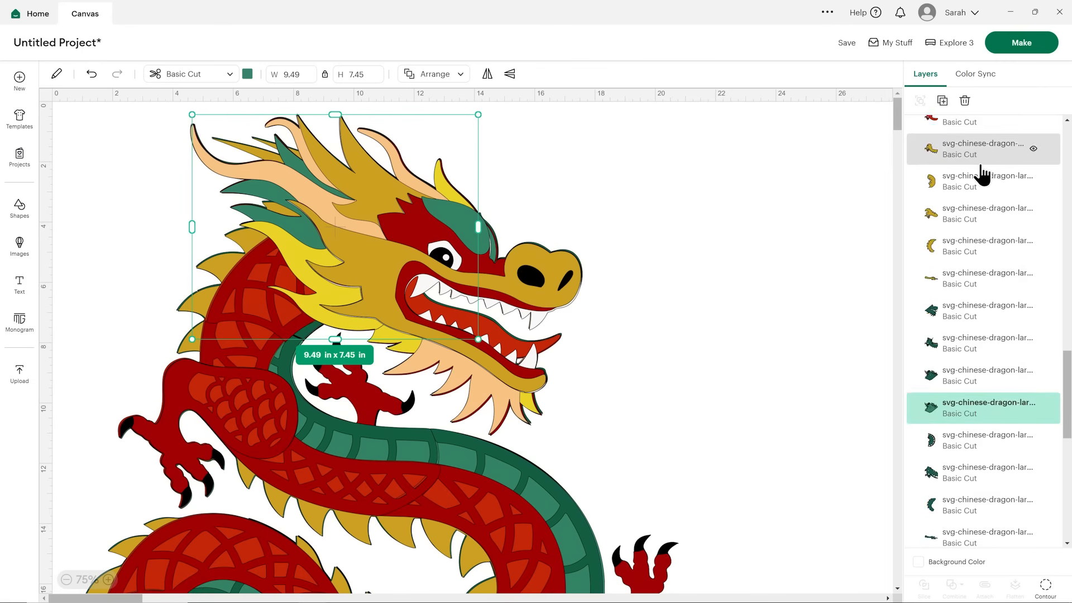
scroll(981, 174, down, 2)
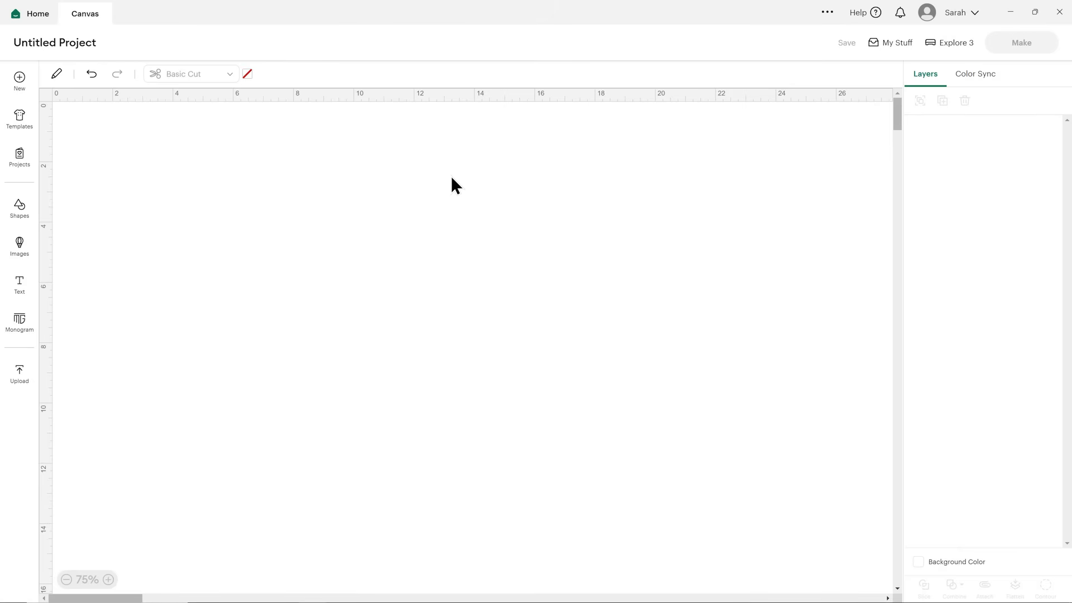
- Switch the application experience from Live to Beta in the general Design Space settings and apply the change
click(953, 15)
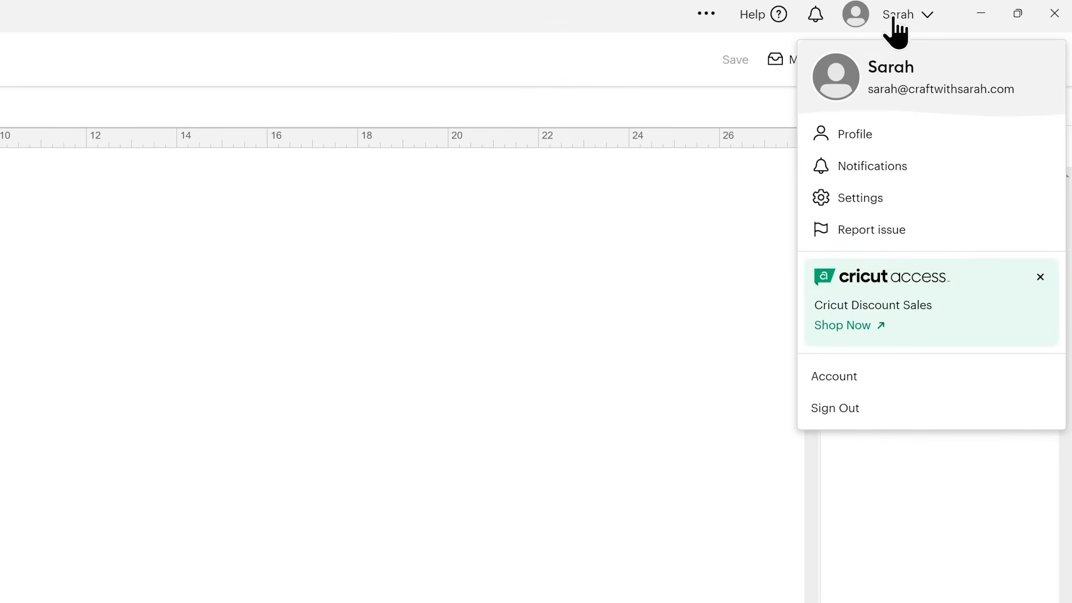
click(877, 190)
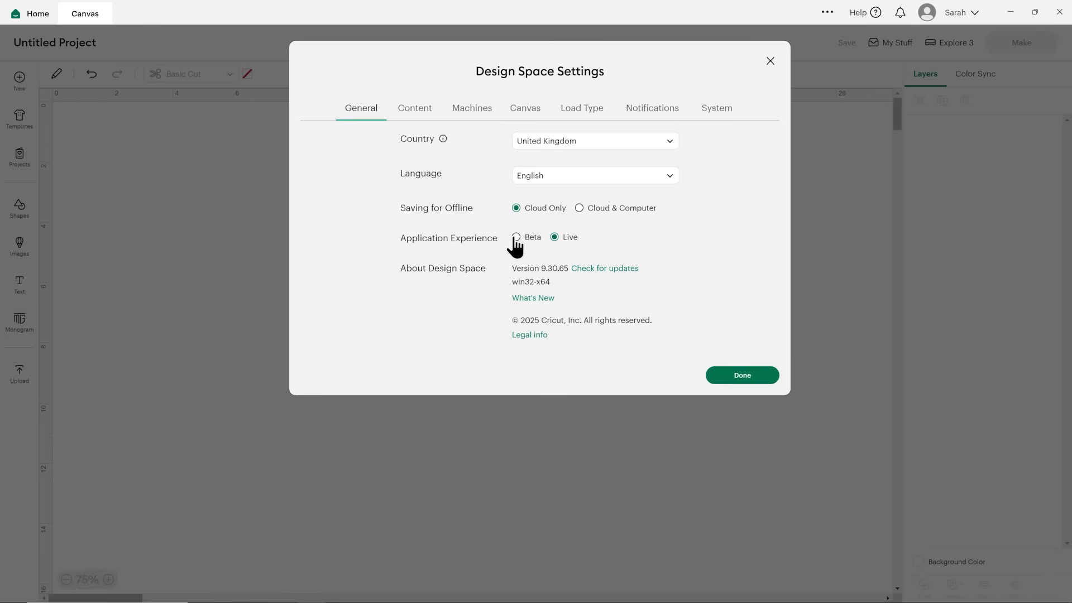
click(515, 238)
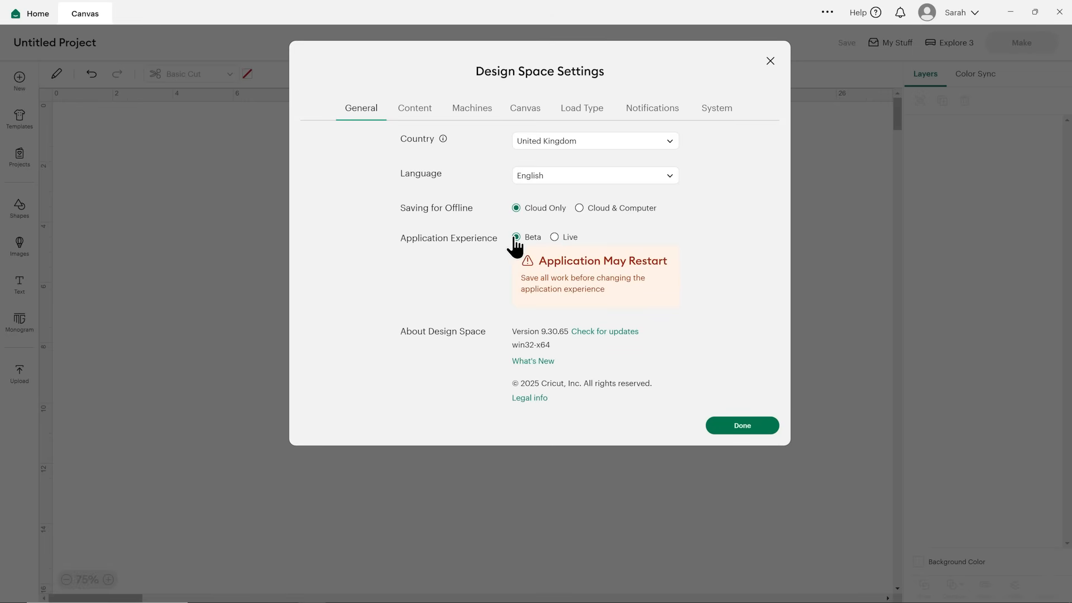
click(722, 429)
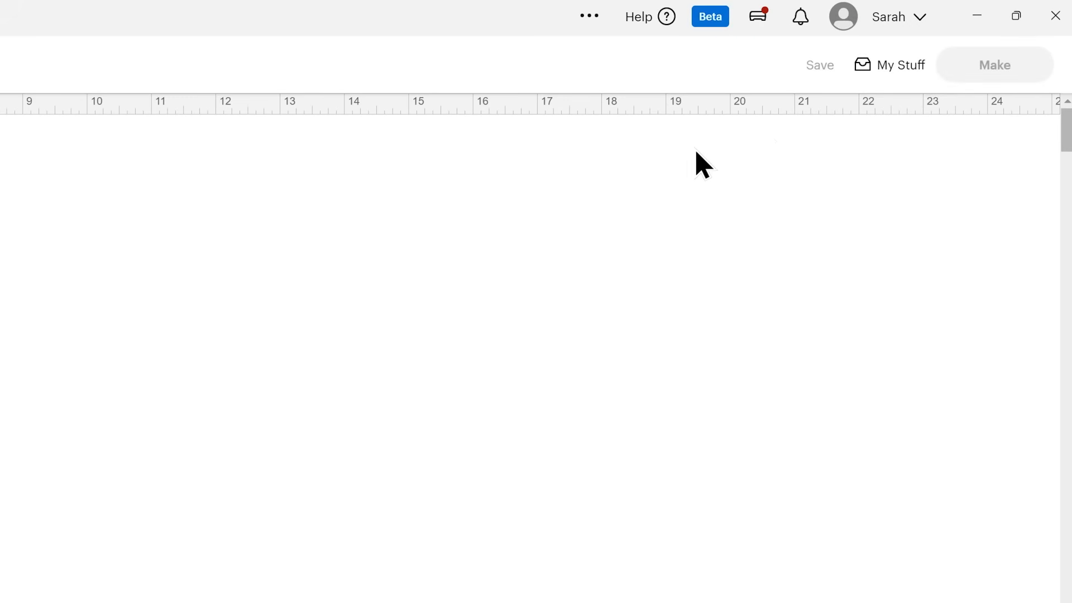
- Reopen the Design Space settings, check for updates to the Beta version and close the settings
click(898, 18)
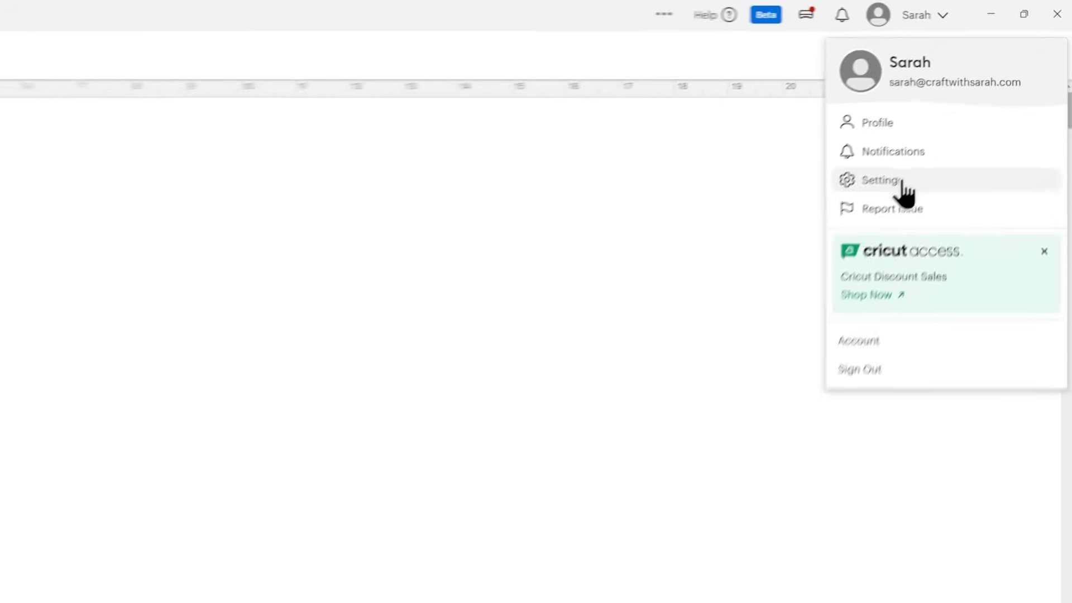
click(863, 213)
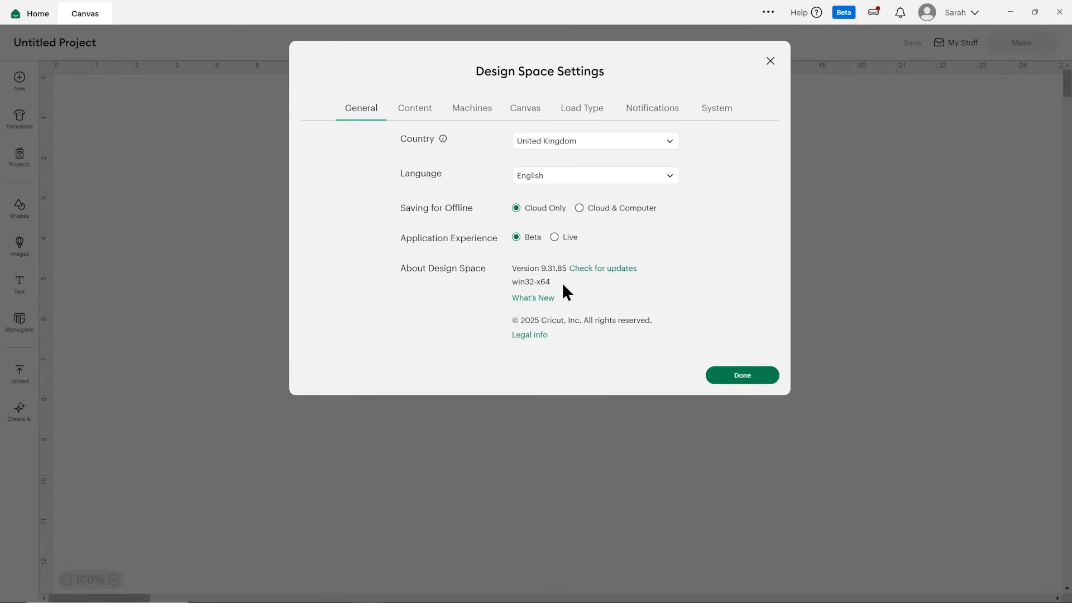
click(628, 269)
click(770, 62)
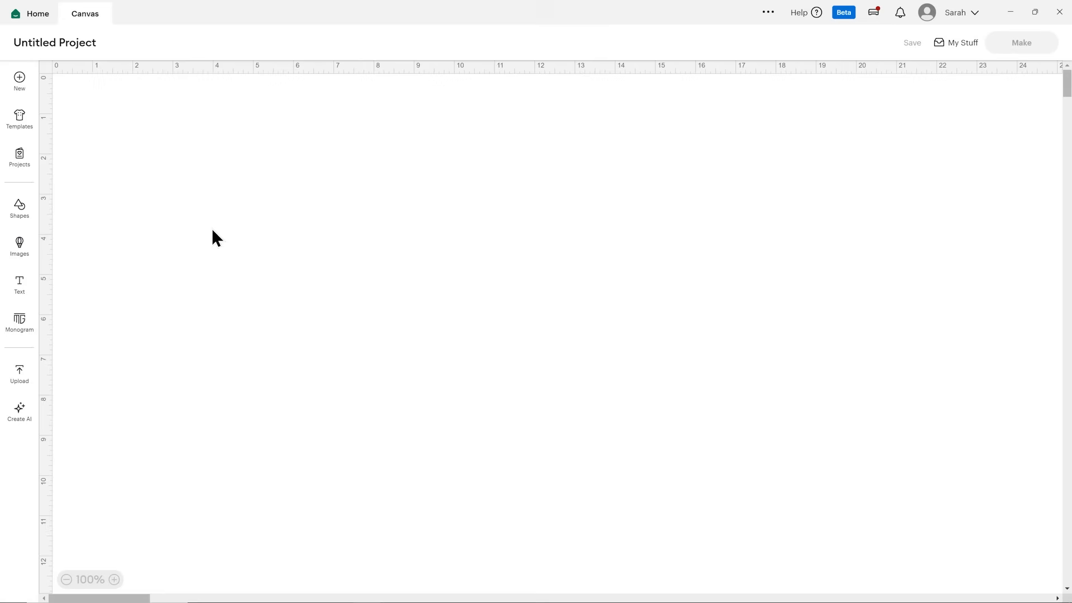
- Add the text "Colour" to the empty canvas and enlarge it to about 3.05 in high
click(25, 288)
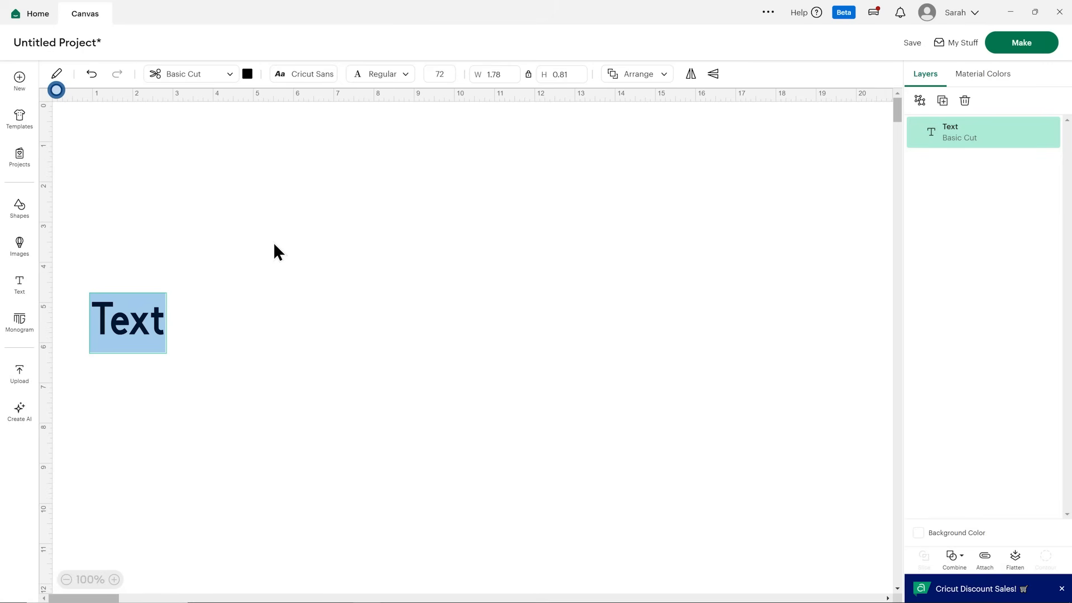
text(Colour)
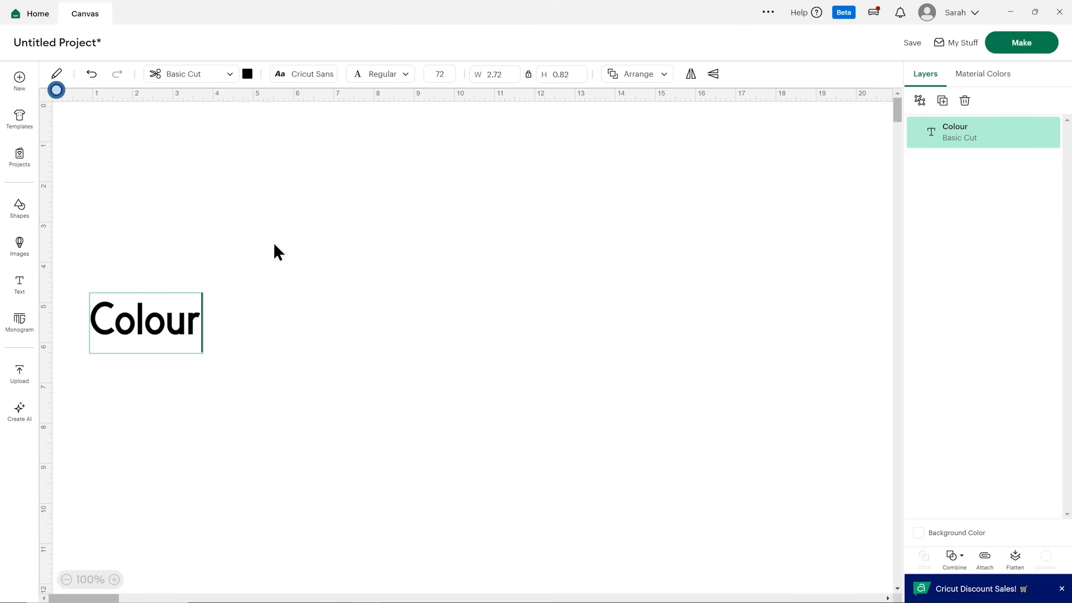
click(273, 242)
drag(165, 323, 688, 342)
- Delete the "u" from the enlarged word so it reads "Color", and finish editing the text
double_click(584, 300)
click(597, 300)
key(BackSpace)
click(776, 319)
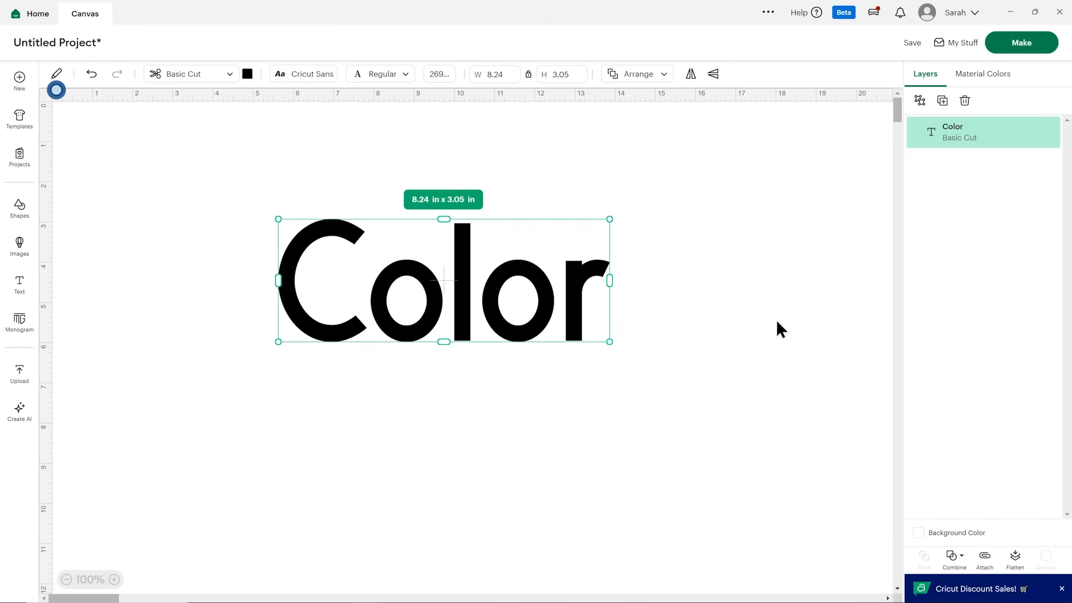
click(711, 355)
- Reopen the word "Color" to check its spelling marking, and insert the "u" again so it reads "Colour"
double_click(535, 318)
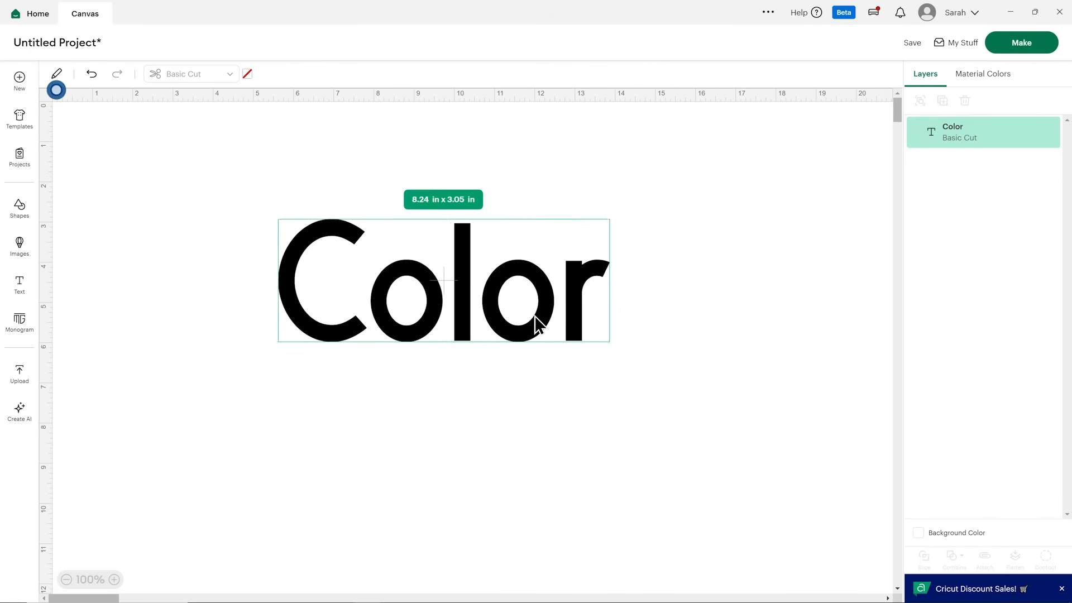
click(681, 315)
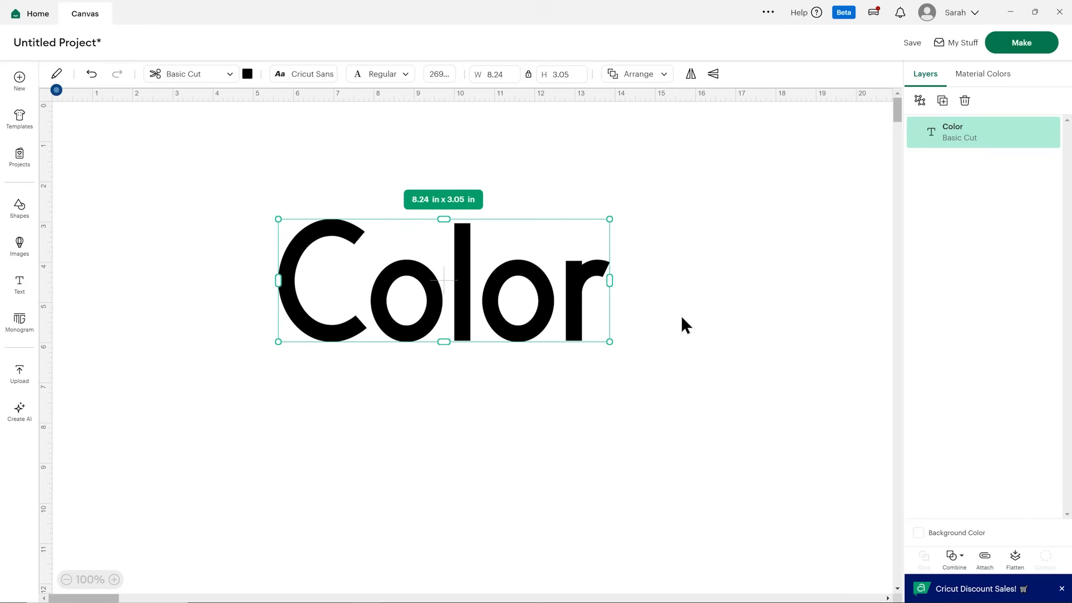
click(657, 351)
click(546, 286)
double_click(506, 303)
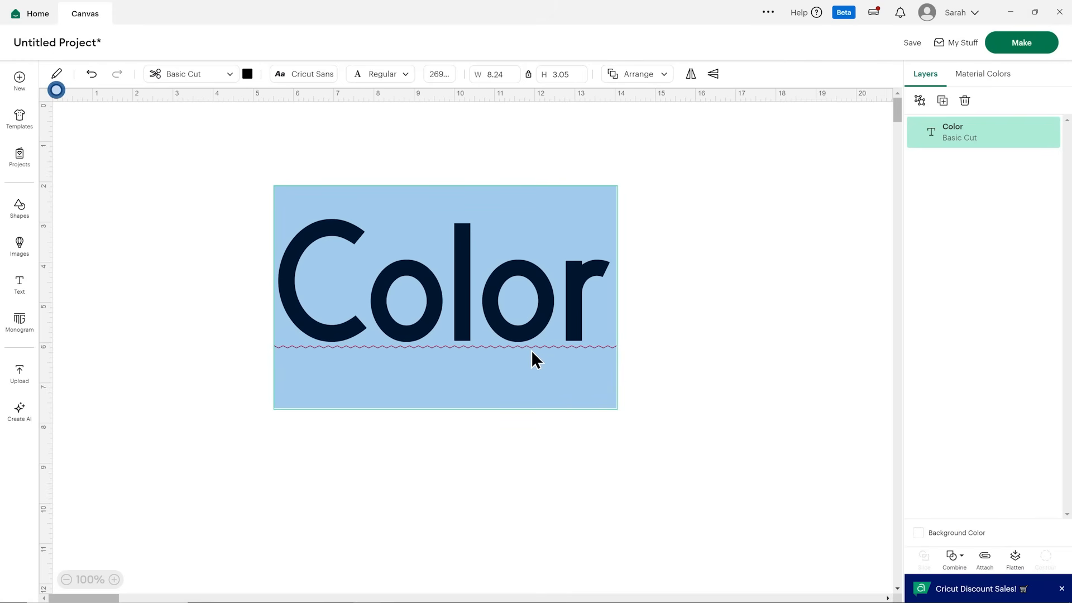
click(566, 312)
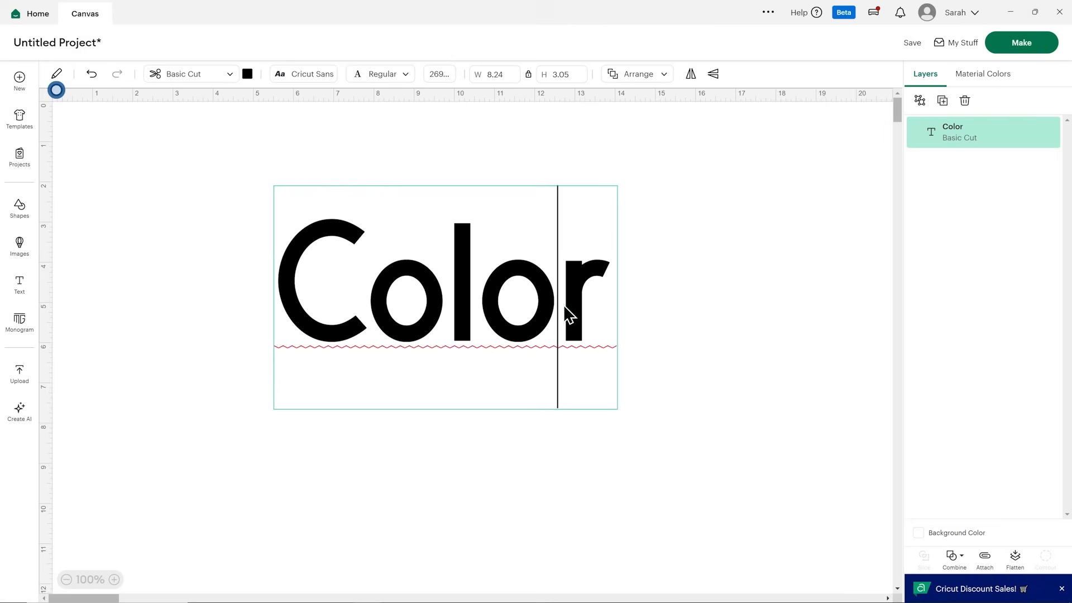
text(u)
click(773, 410)
click(775, 420)
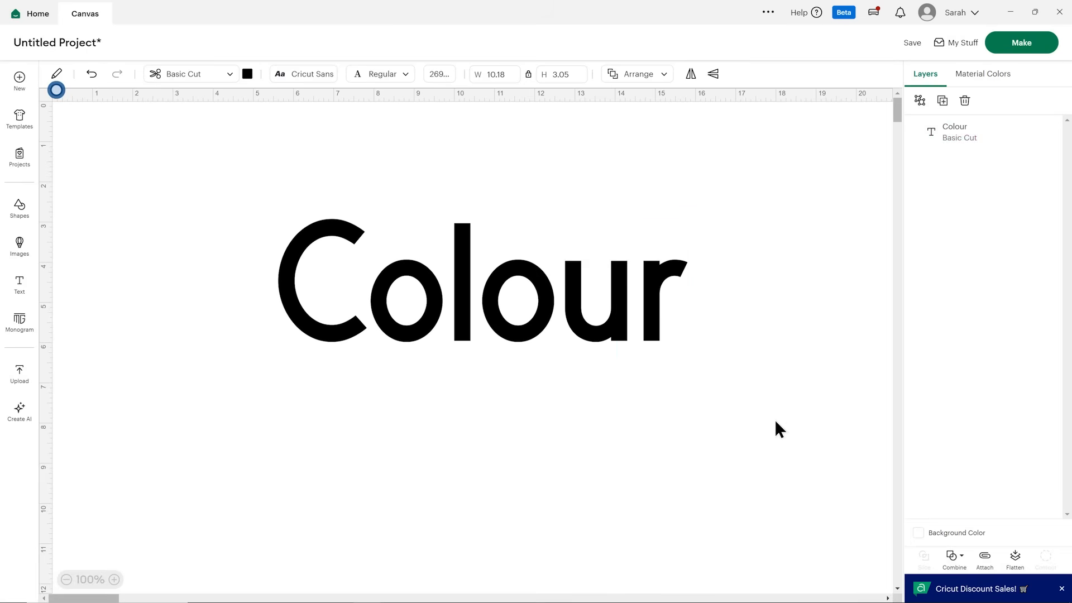
- Replace the word "Colour" with the deliberately misspelled "Christmsa" and finish editing the text
double_click(607, 296)
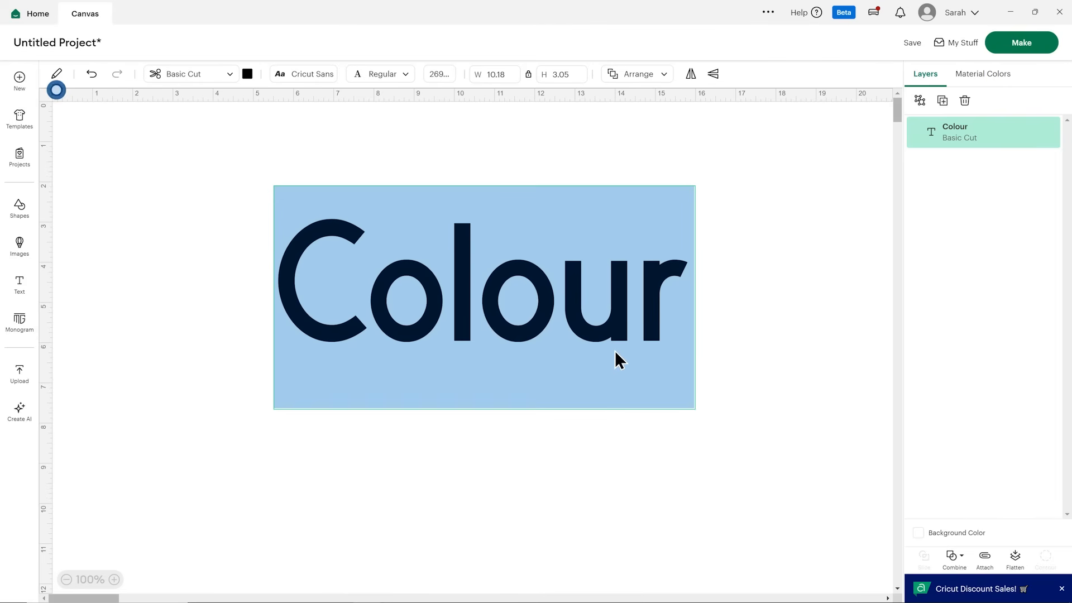
key(Escape)
double_click(576, 302)
text(Christ)
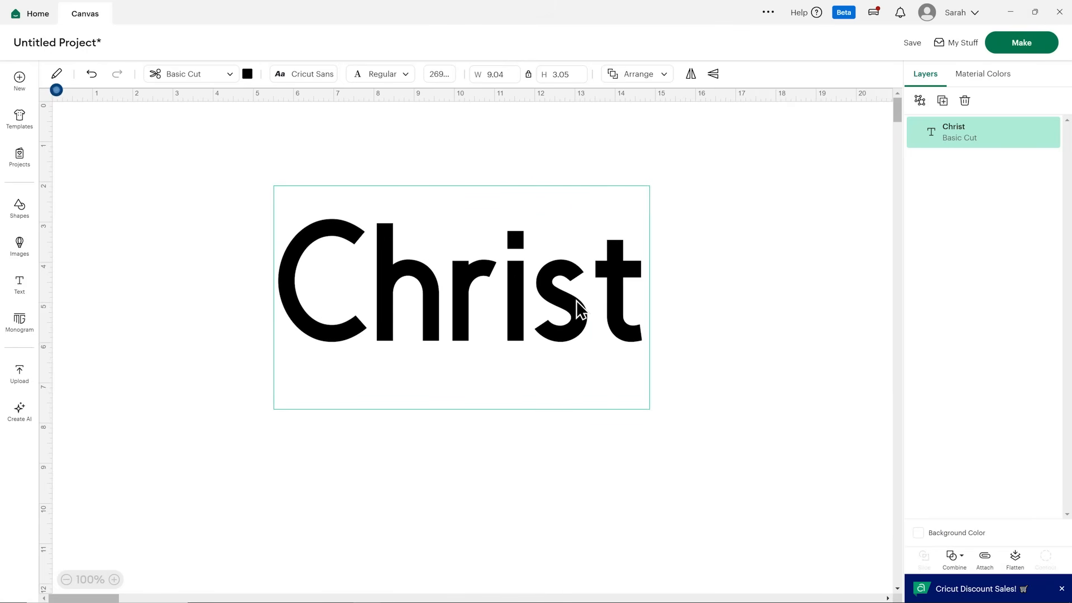
text(ma)
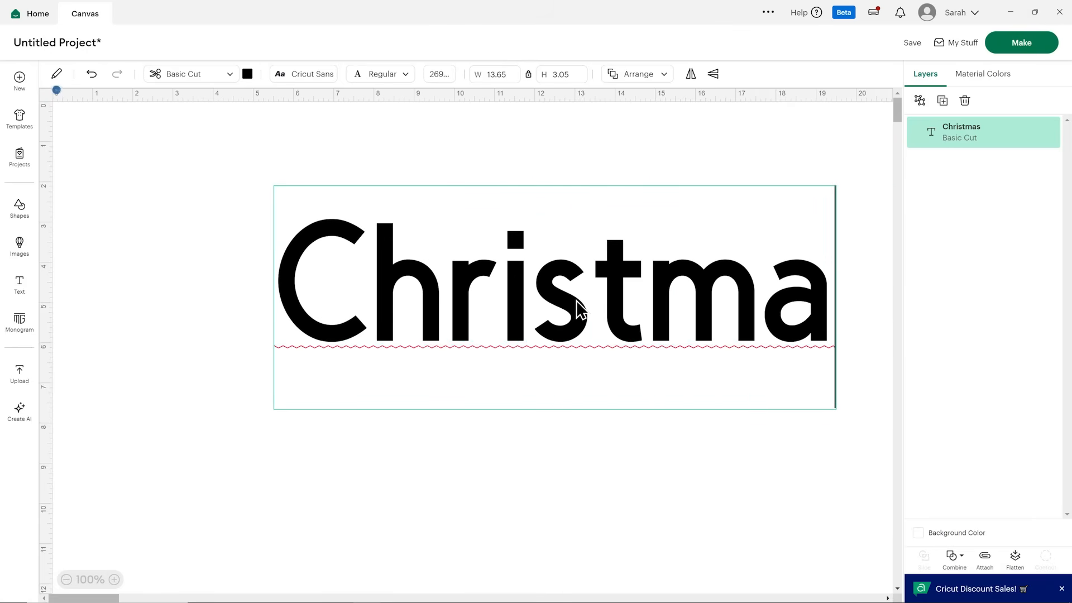
text(s)
key(BackSpace)
key(BackSpace)
text(sa)
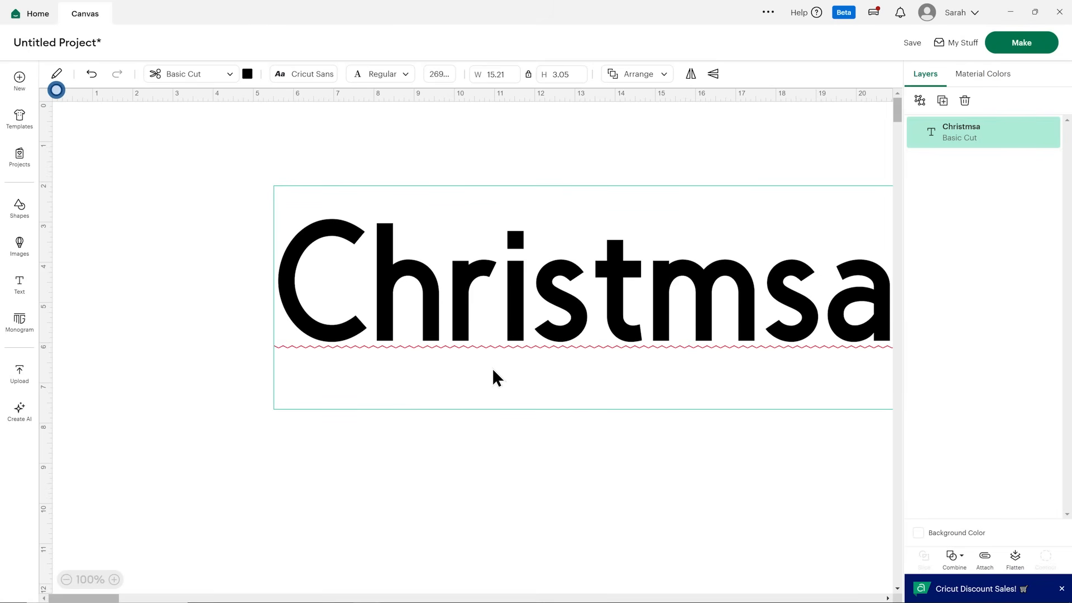
click(478, 458)
- Move the misspelled text so it fits within the visible canvas and correct it with the spelling suggestion "Christmas"
drag(496, 307, 397, 279)
click(431, 361)
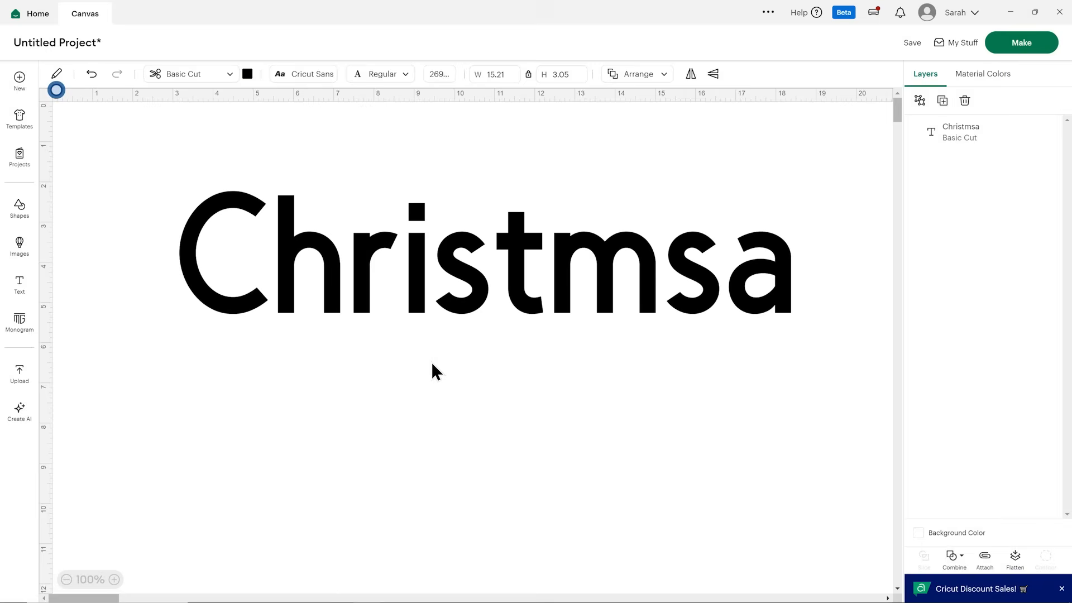
double_click(437, 296)
right_click(451, 282)
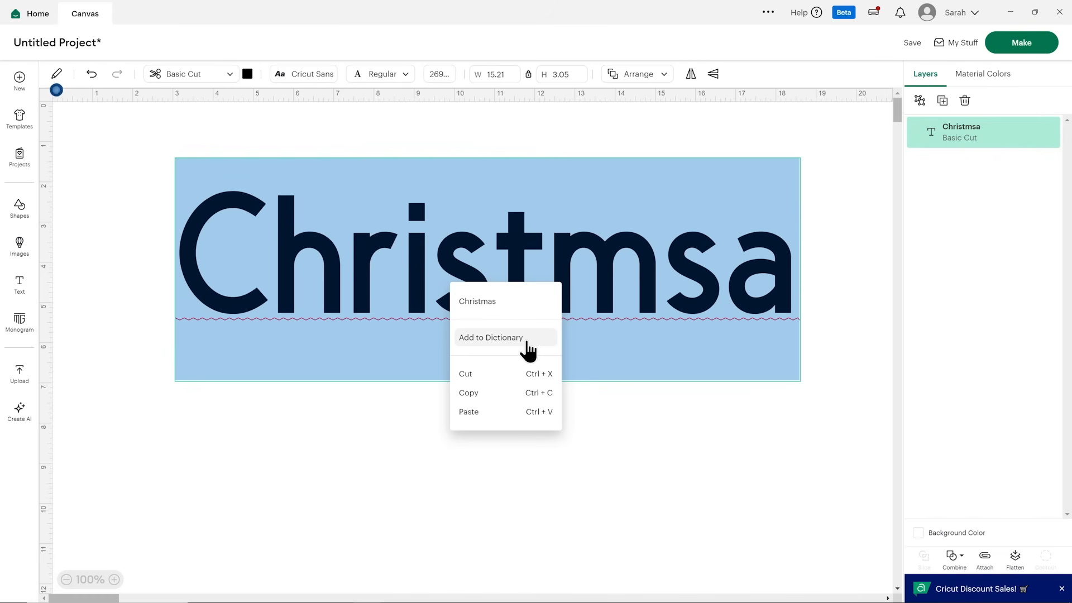
click(503, 304)
click(424, 472)
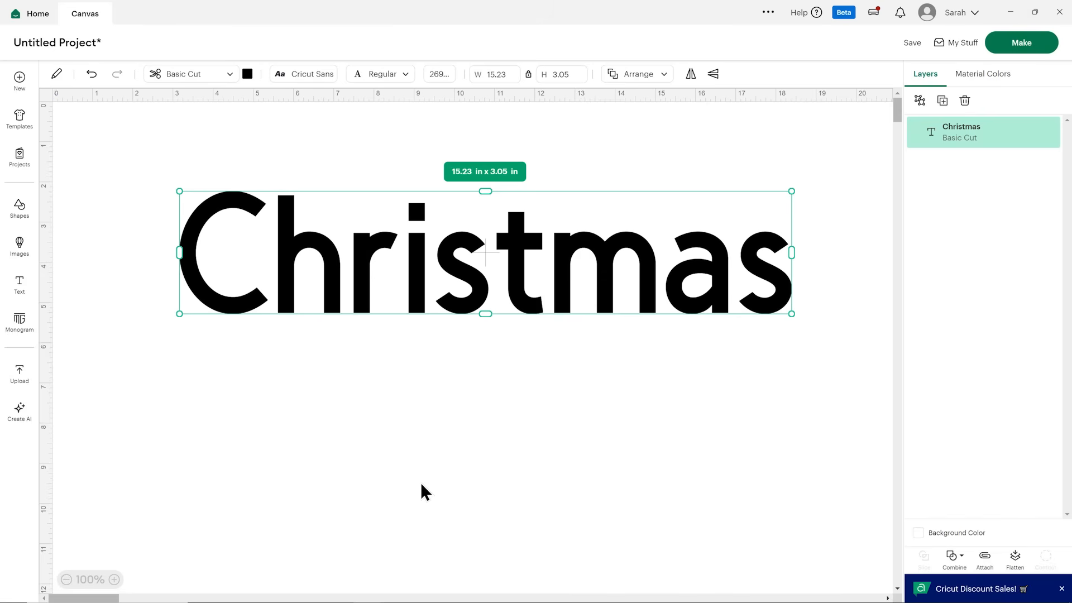
- Swap letters in the word so it reads "Chrsitmas", reposition it near the upper edge of the canvas and deselect it
drag(400, 309, 387, 248)
double_click(504, 212)
click(457, 214)
key(BackSpace)
key(BackSpace)
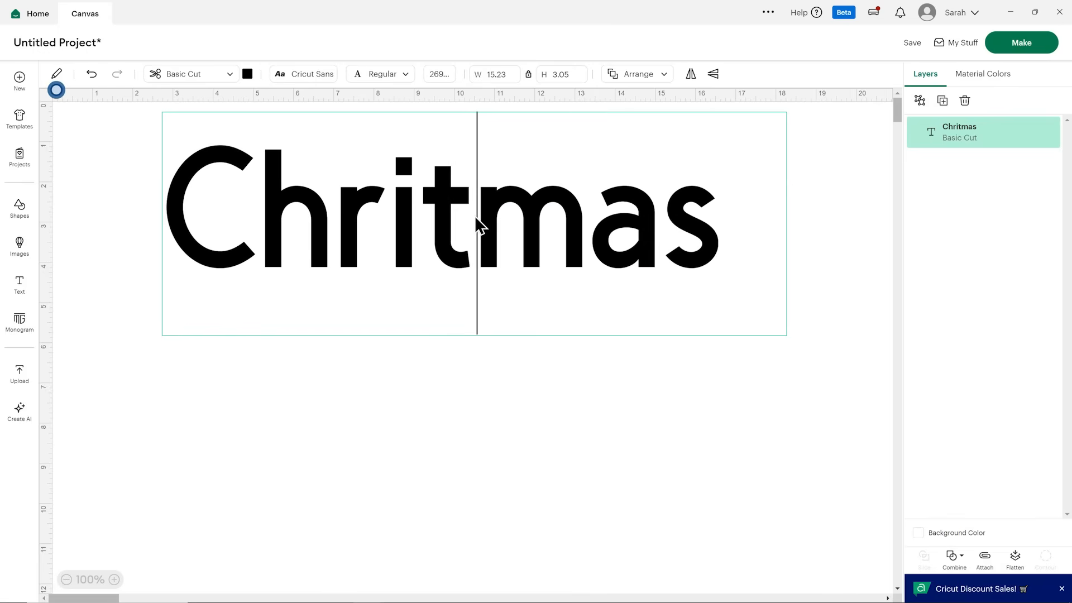
text(si)
click(529, 343)
click(591, 346)
drag(584, 257, 603, 393)
click(604, 386)
click(603, 393)
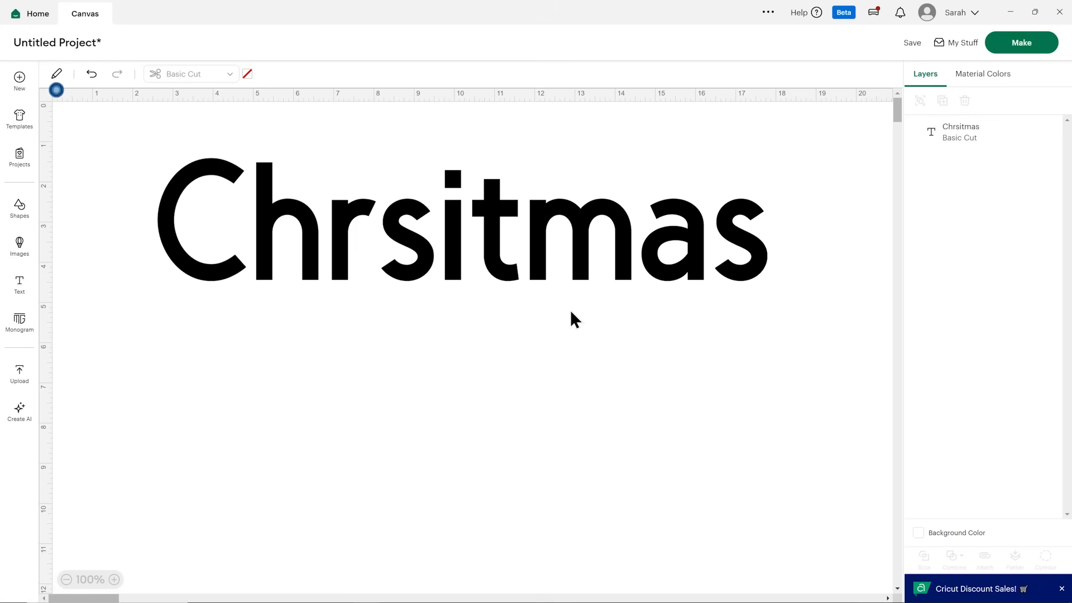
- Check the commands offered for the word "Chrsitmas" while editing its text and while it is selected as an object
click(559, 252)
click(559, 251)
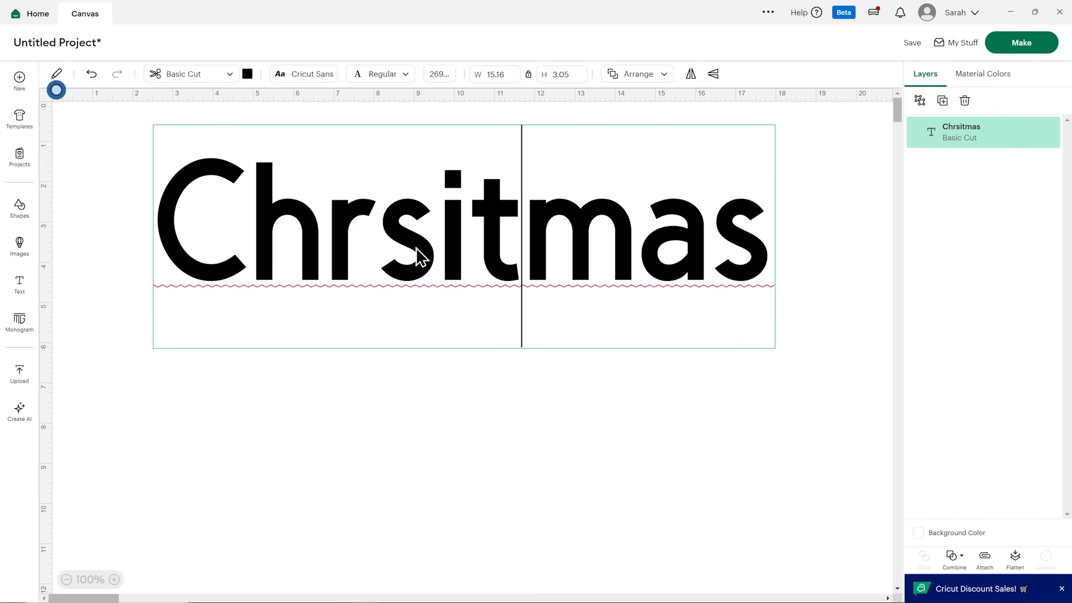
right_click(452, 254)
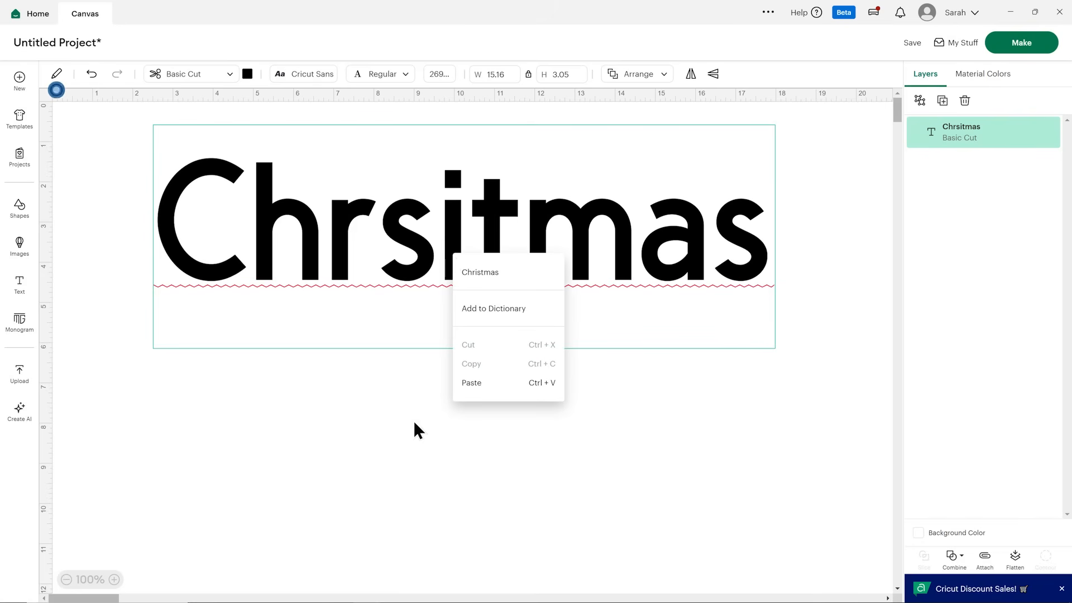
click(420, 457)
click(465, 458)
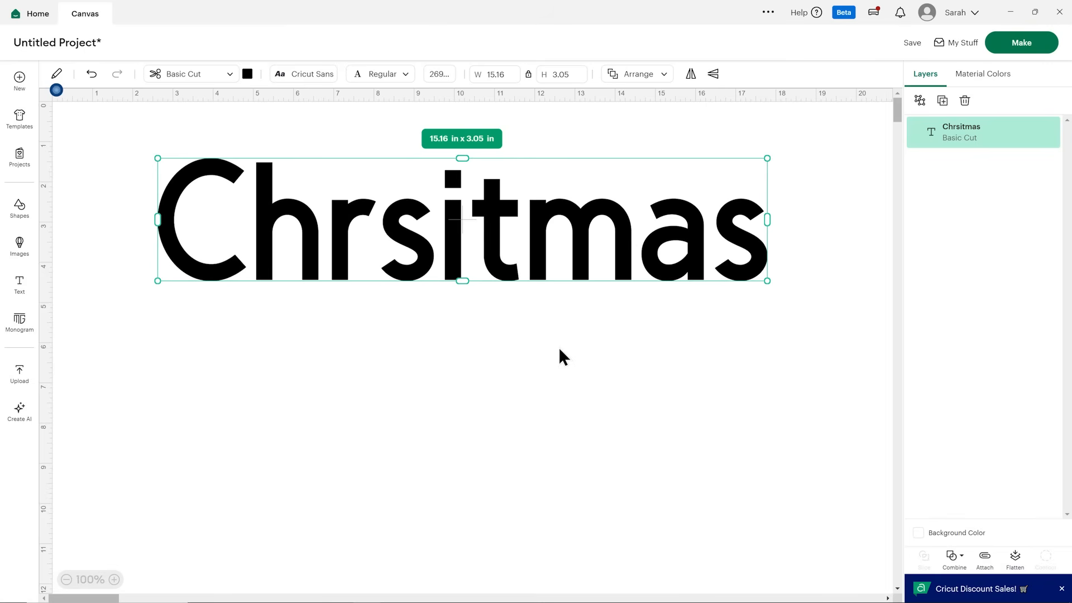
right_click(555, 241)
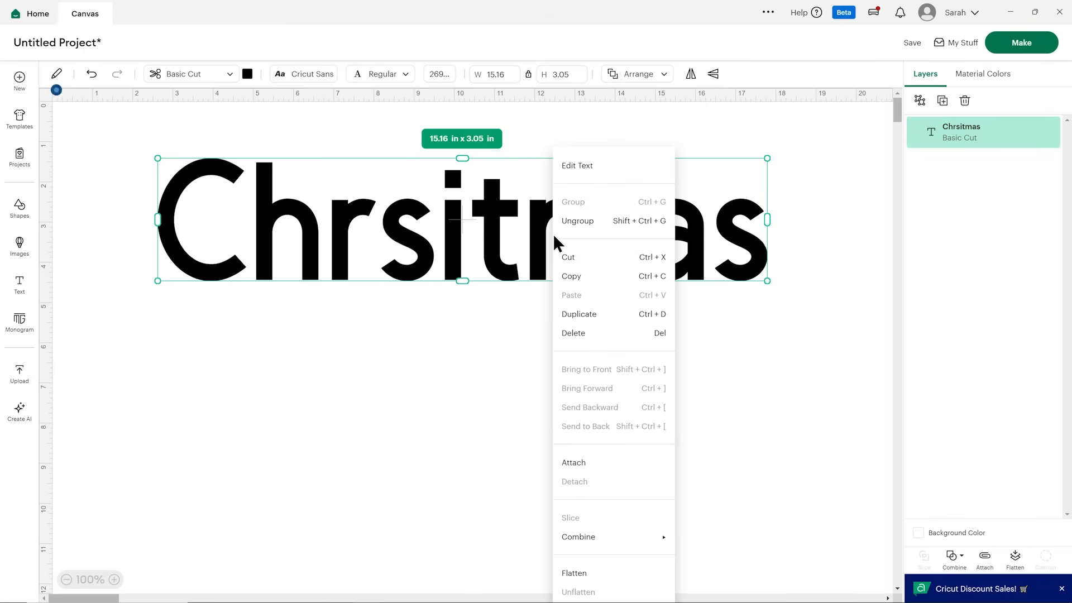
click(473, 394)
- Reopen the misspelled word for editing and correct it with the spelling suggestion "Christmas"
double_click(444, 244)
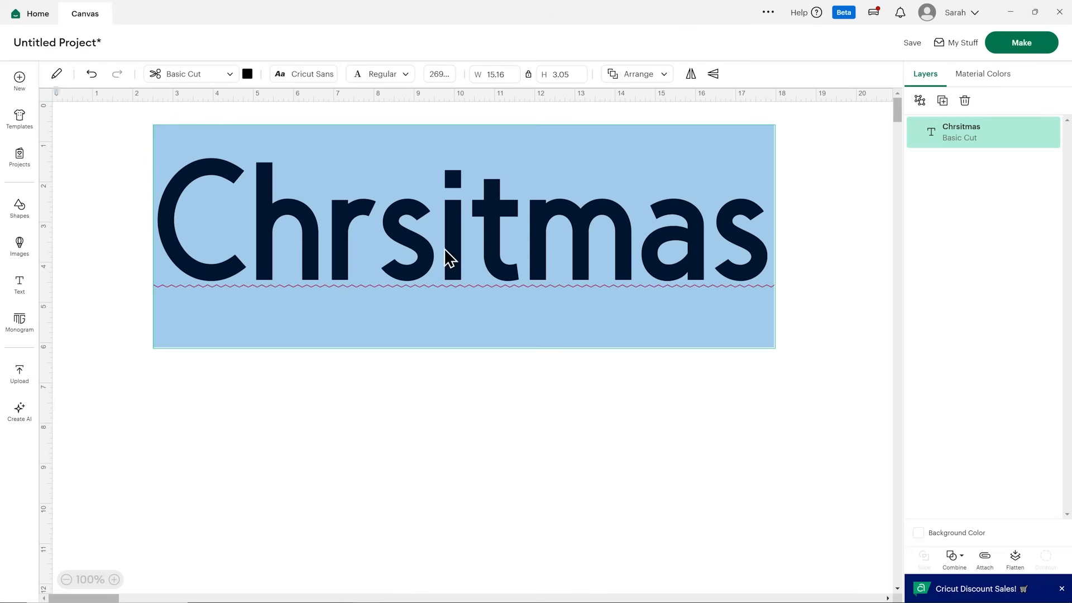
right_click(453, 262)
click(480, 270)
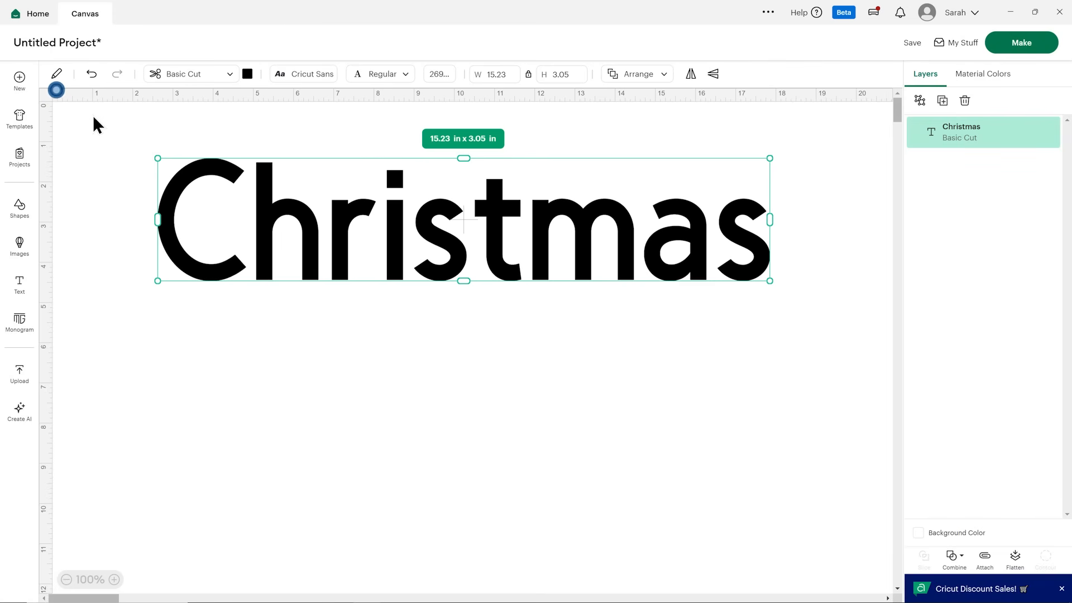
- View the hint about the full tool panel, dismiss it and deselect the text
click(56, 90)
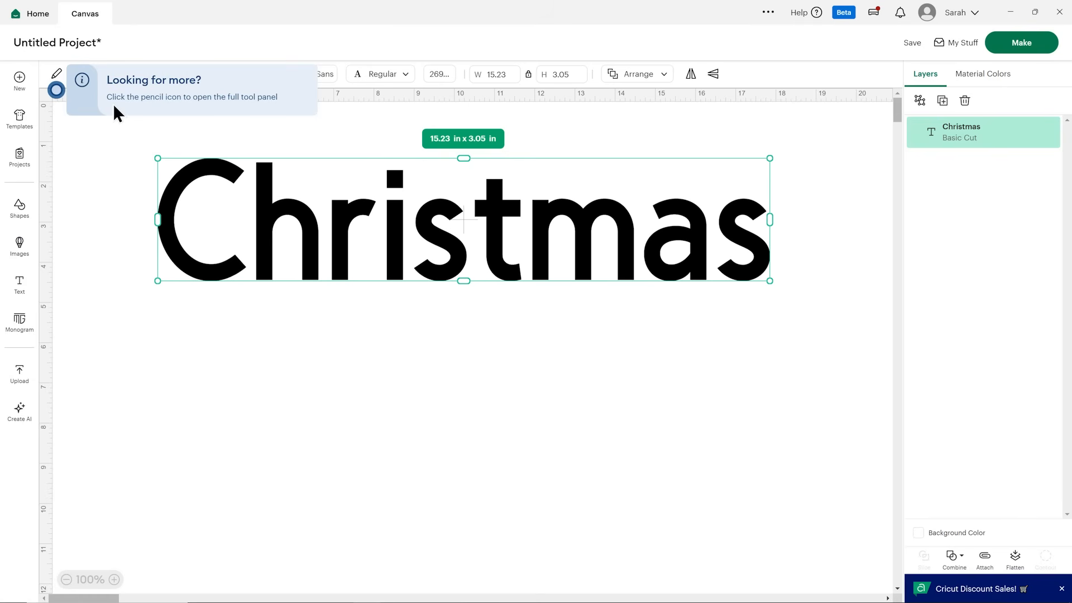
click(98, 196)
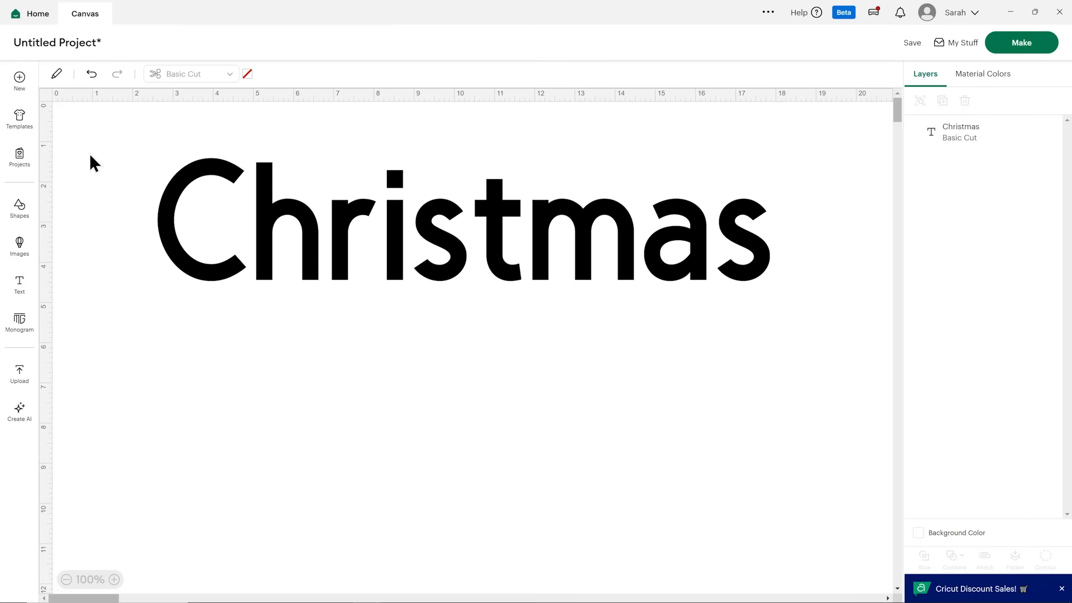
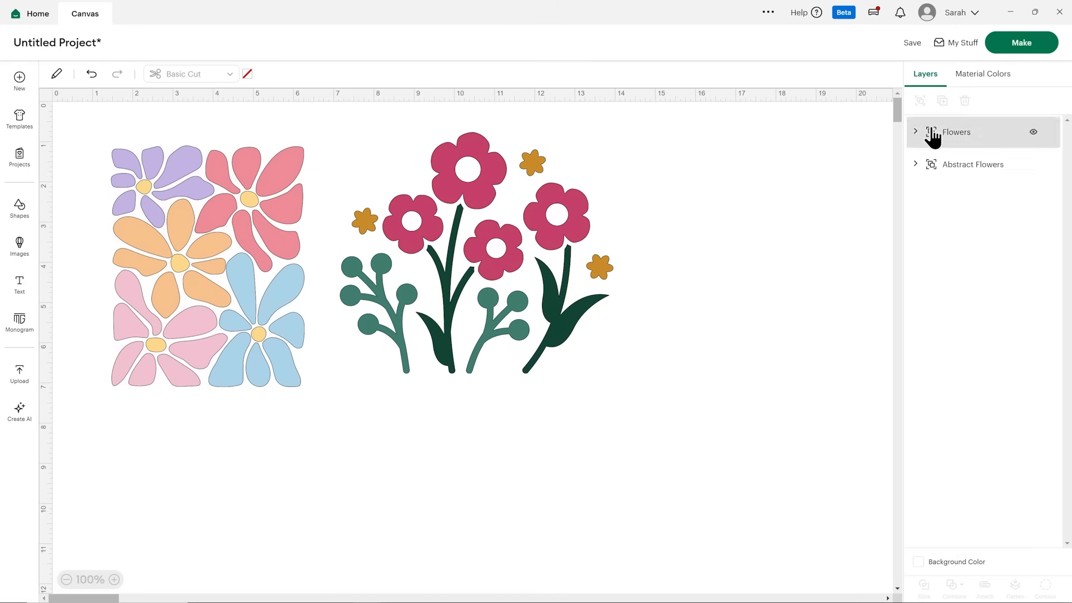
- Review the design's material colors and consolidate the dark pink Flowers layer into the lighter pink Material Color 7
click(963, 75)
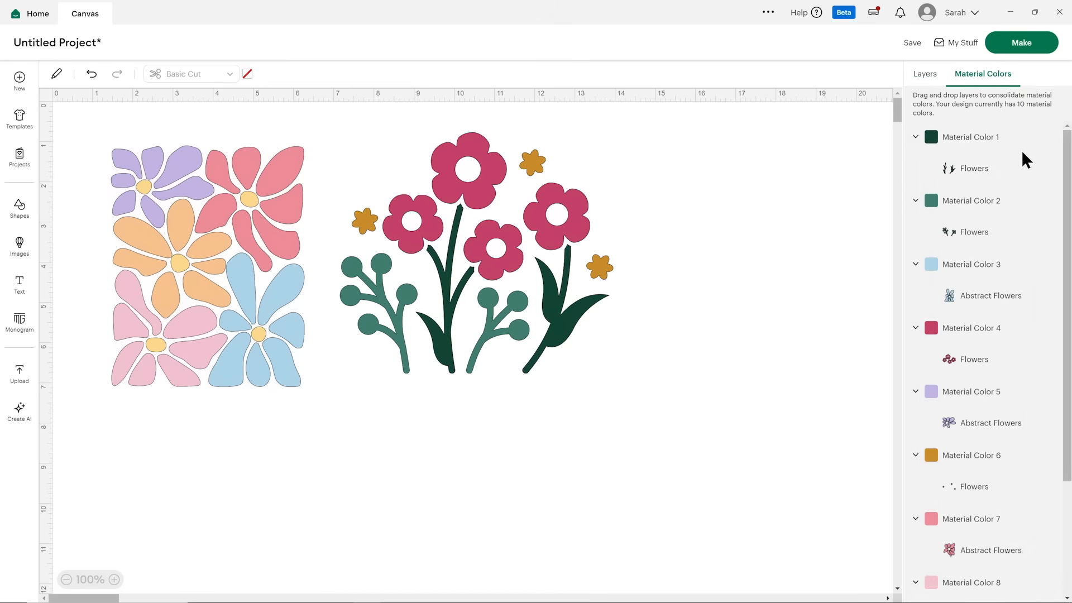
scroll(1020, 150, down, 3)
scroll(1021, 151, up, 3)
scroll(1010, 169, down, 3)
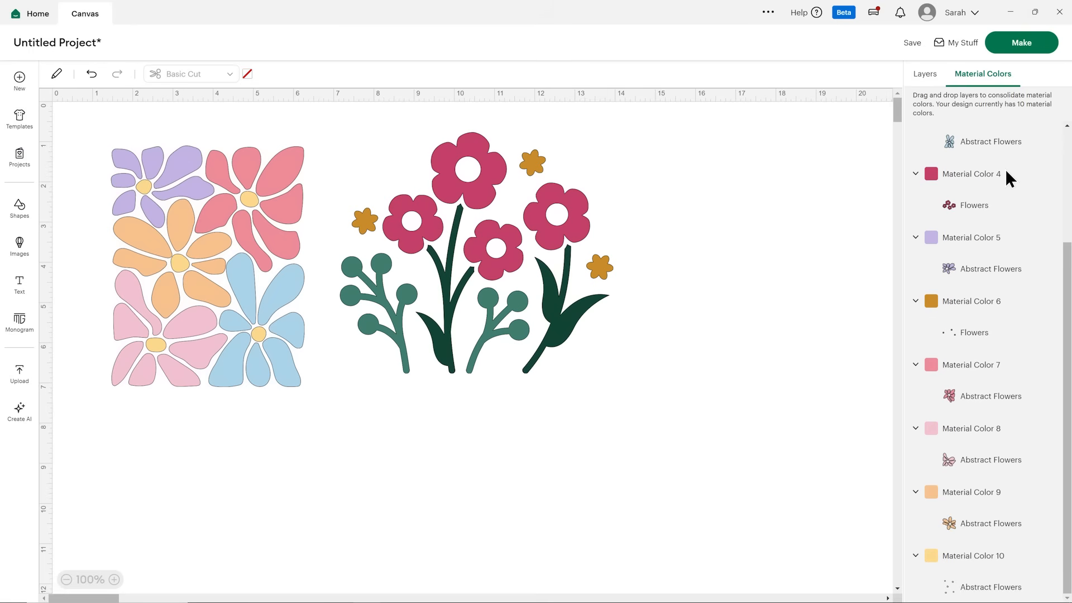
scroll(1005, 168, up, 3)
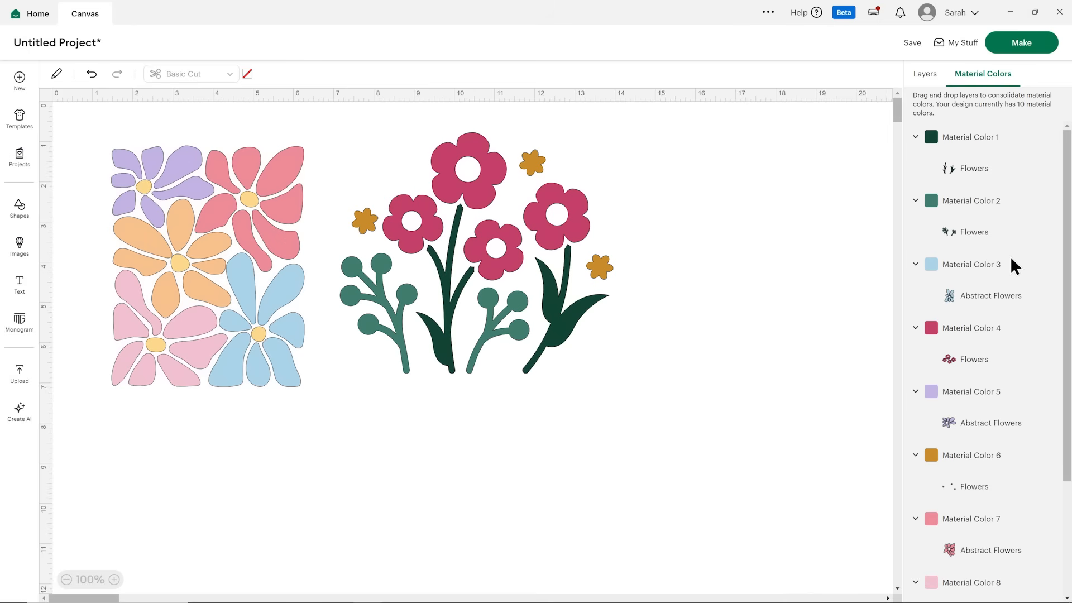
scroll(1011, 256, down, 3)
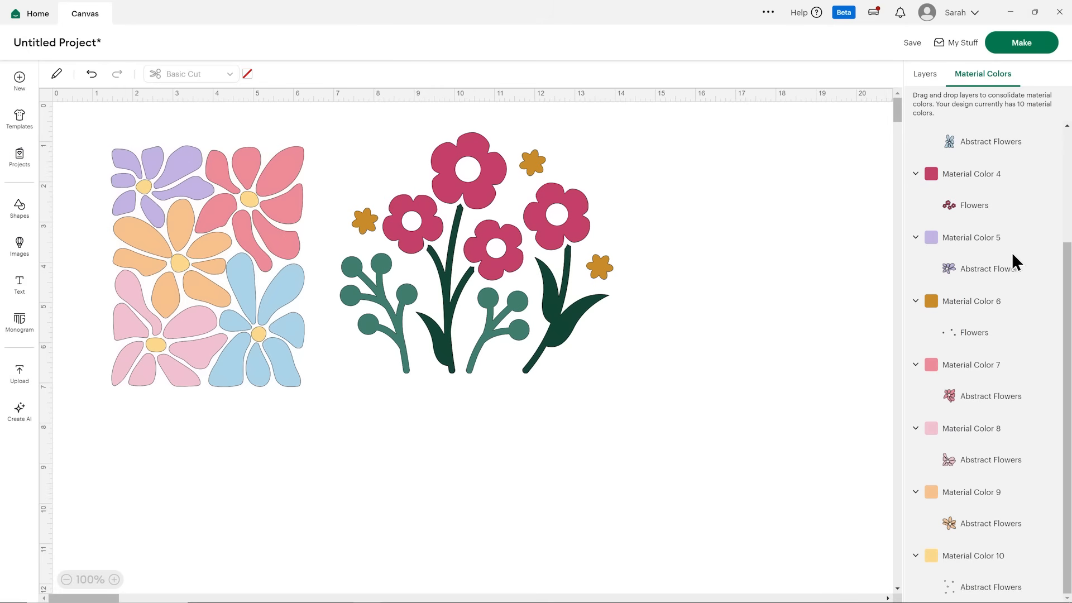
drag(975, 205, 976, 374)
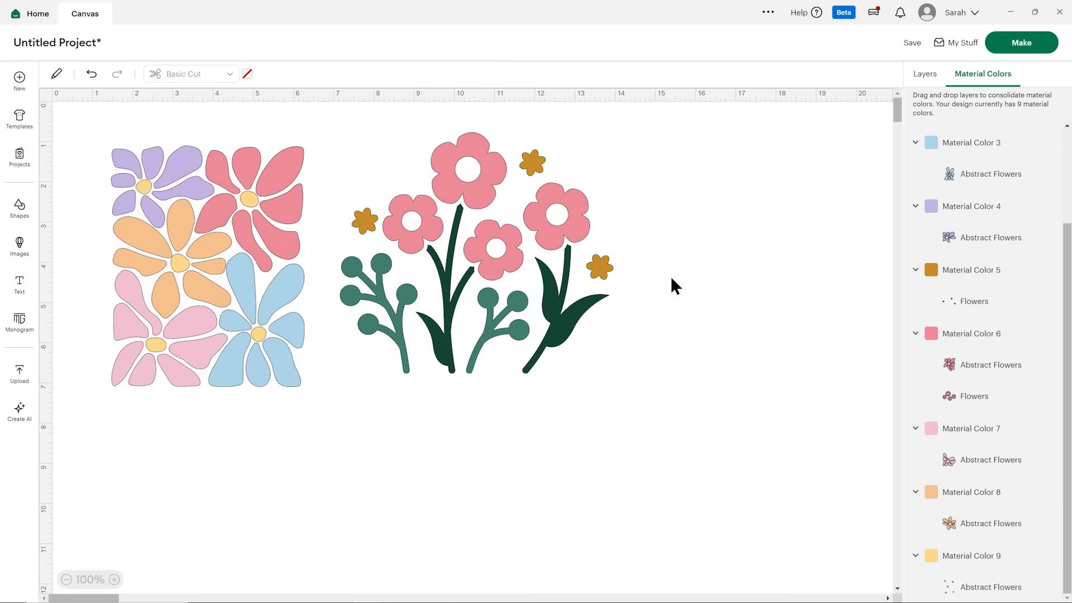
- Consolidate the gold Flowers layer into the yellow Material Color 9 and return to the layer list
drag(968, 307, 948, 558)
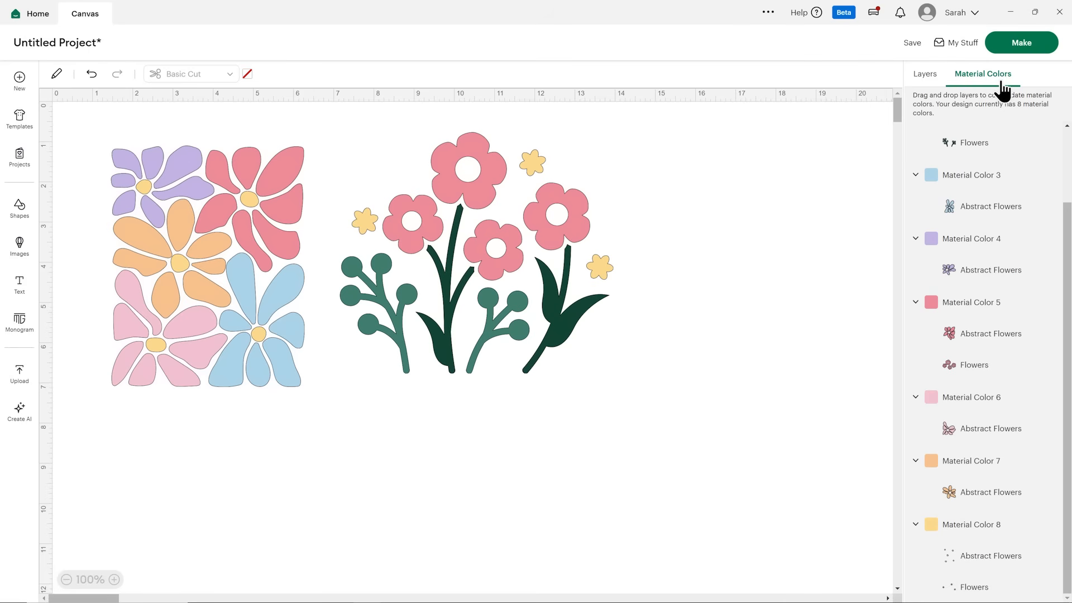
scroll(995, 146, up, 2)
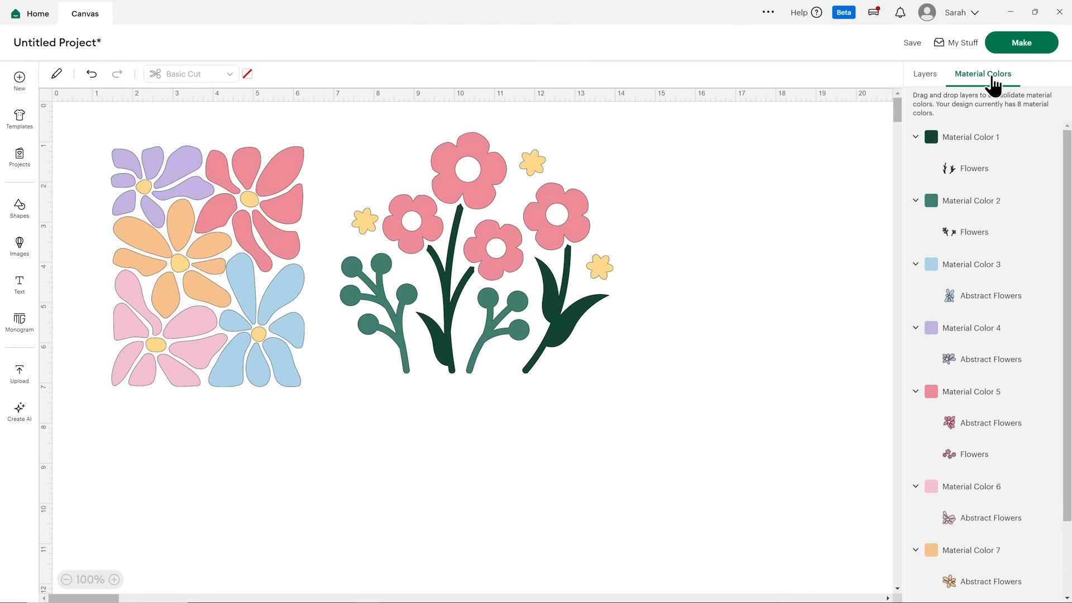
click(926, 78)
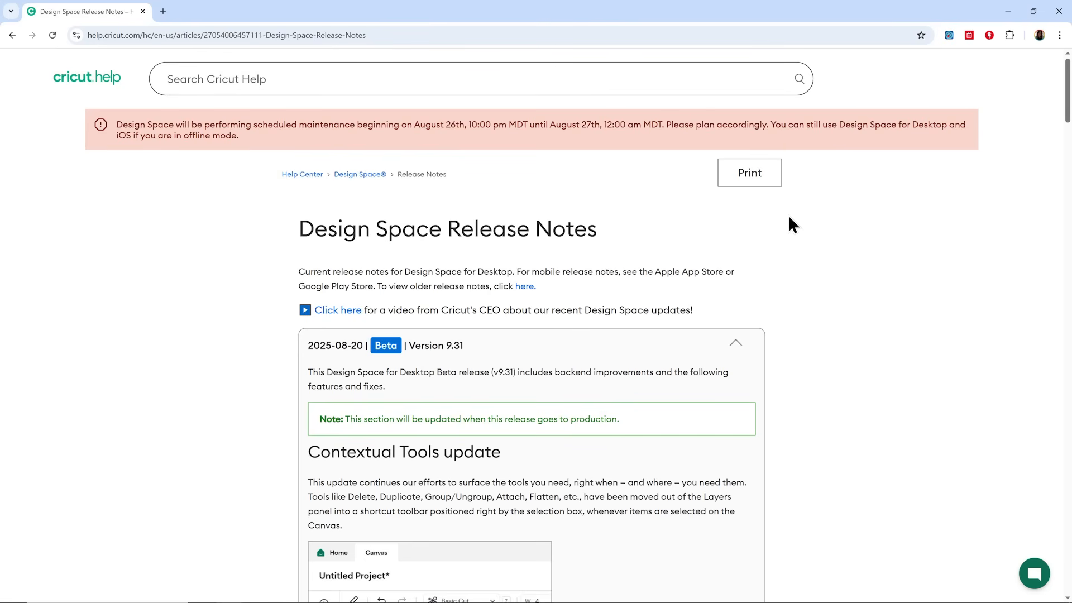
- Read the Contextual Tools update for Beta Version 9.31 in the Design Space Release Notes, including its example image
scroll(790, 218, down, 1)
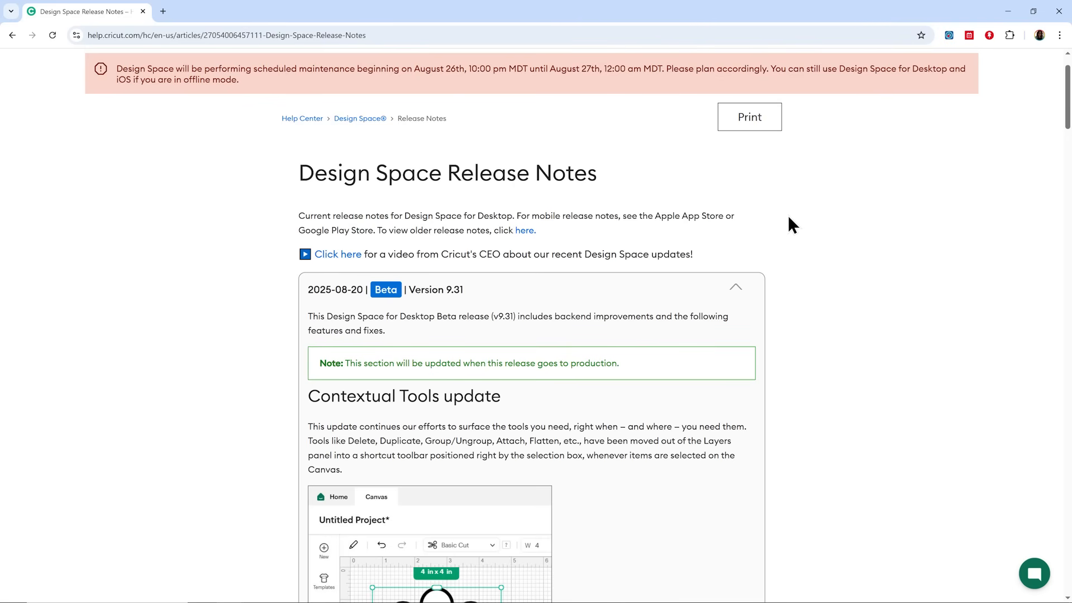
scroll(788, 217, down, 1)
scroll(788, 216, down, 1)
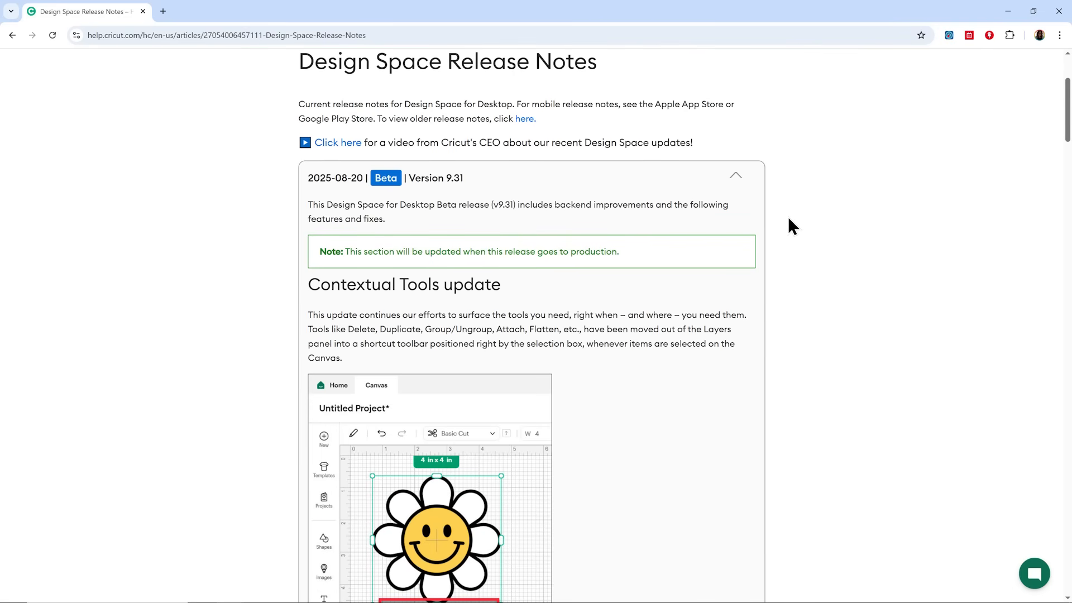
scroll(749, 259, down, 3)
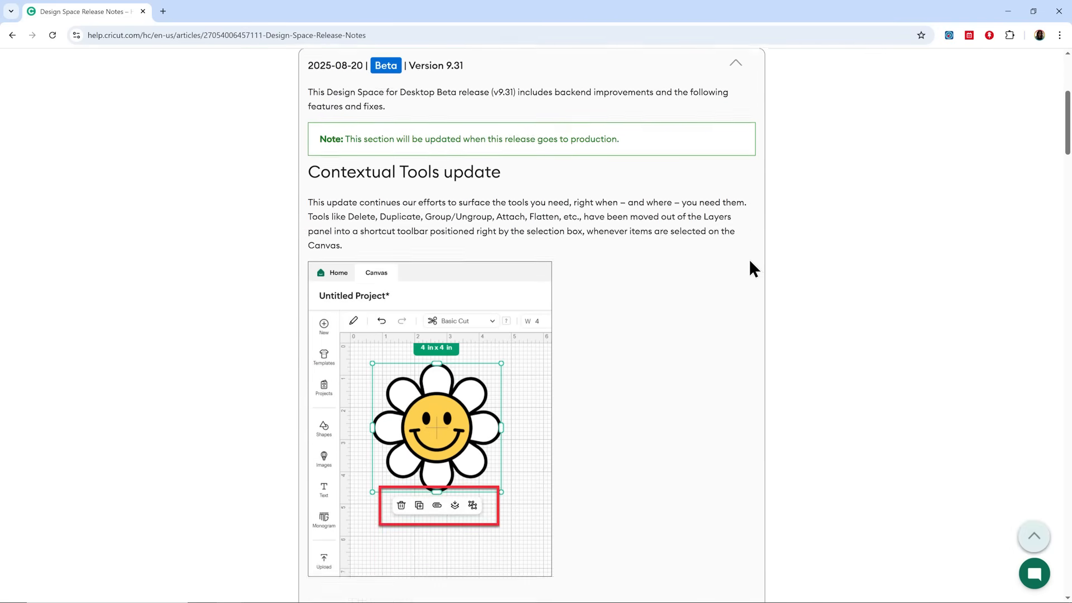
scroll(753, 267, down, 2)
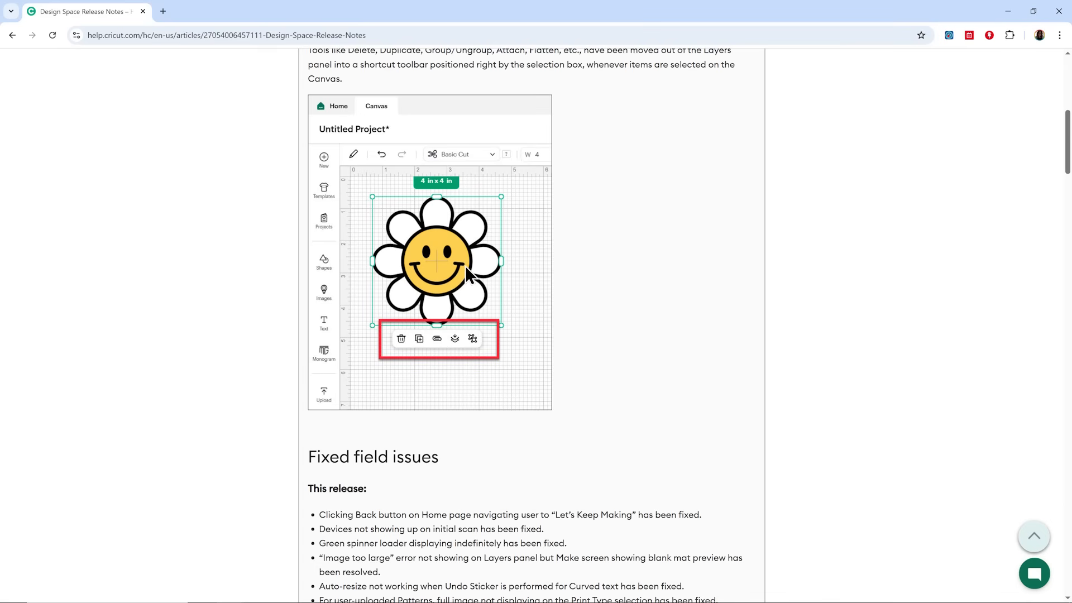
scroll(464, 266, up, 2)
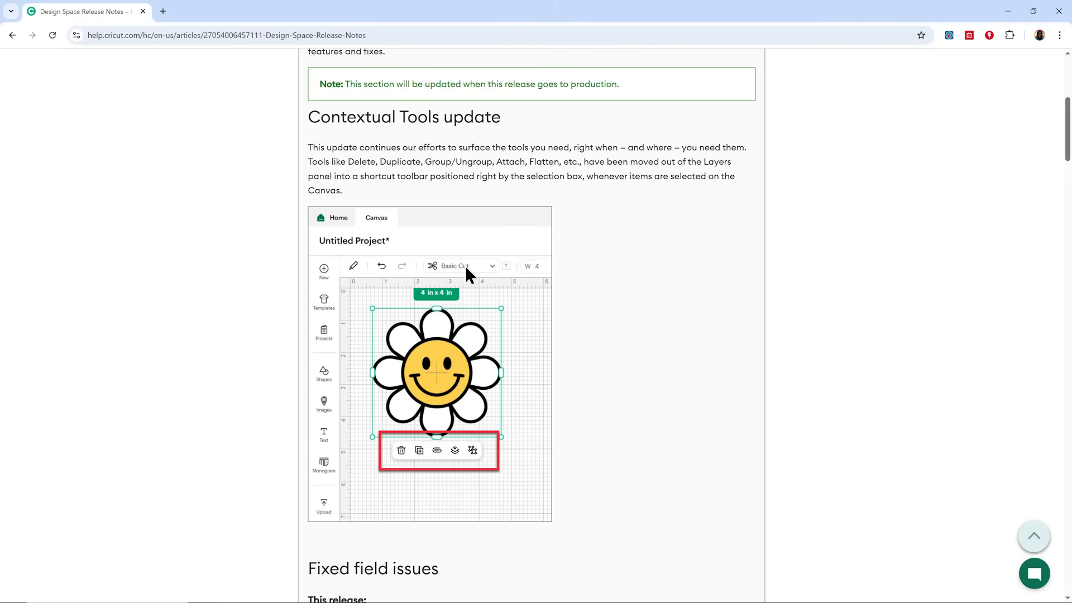
scroll(559, 233, down, 2)
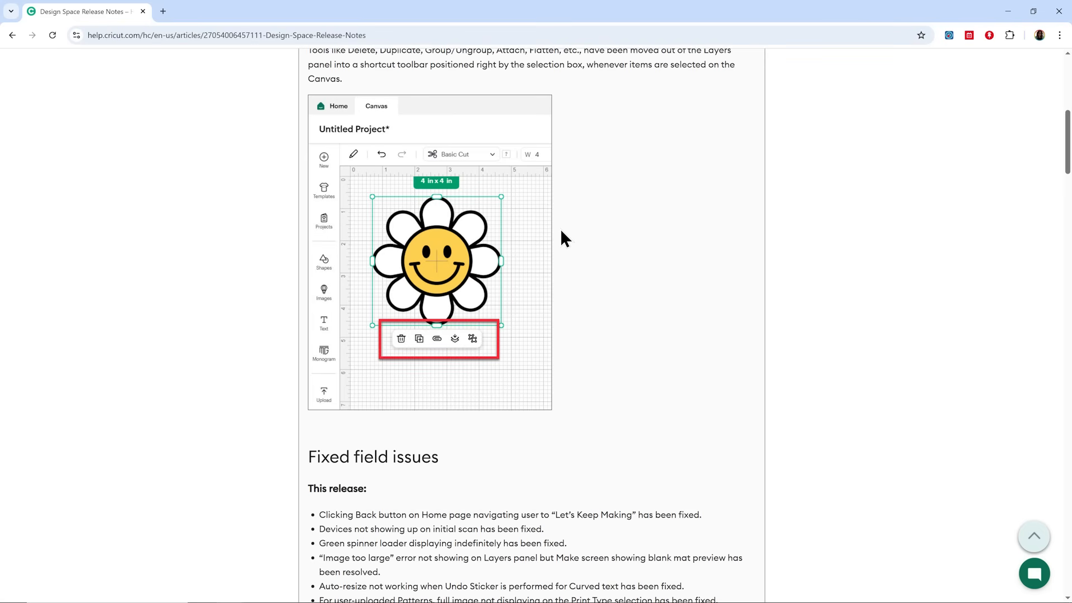
- Read the Fixed field issues for this release and the last 6 weeks, highlighting the first "Image too large" entry
scroll(562, 231, down, 3)
scroll(558, 231, down, 3)
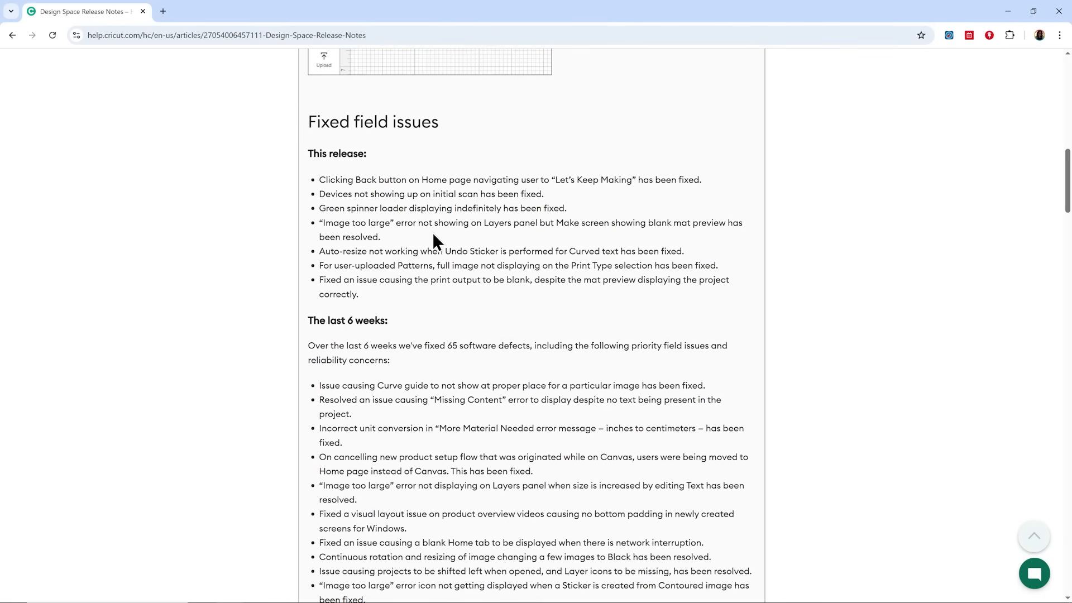
drag(316, 222, 418, 234)
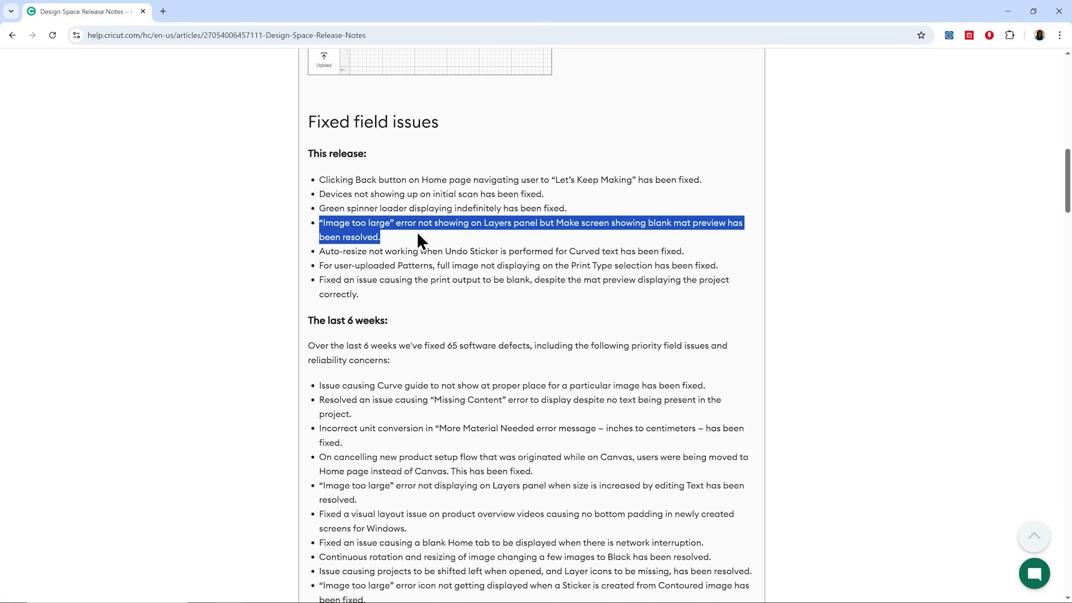
click(422, 234)
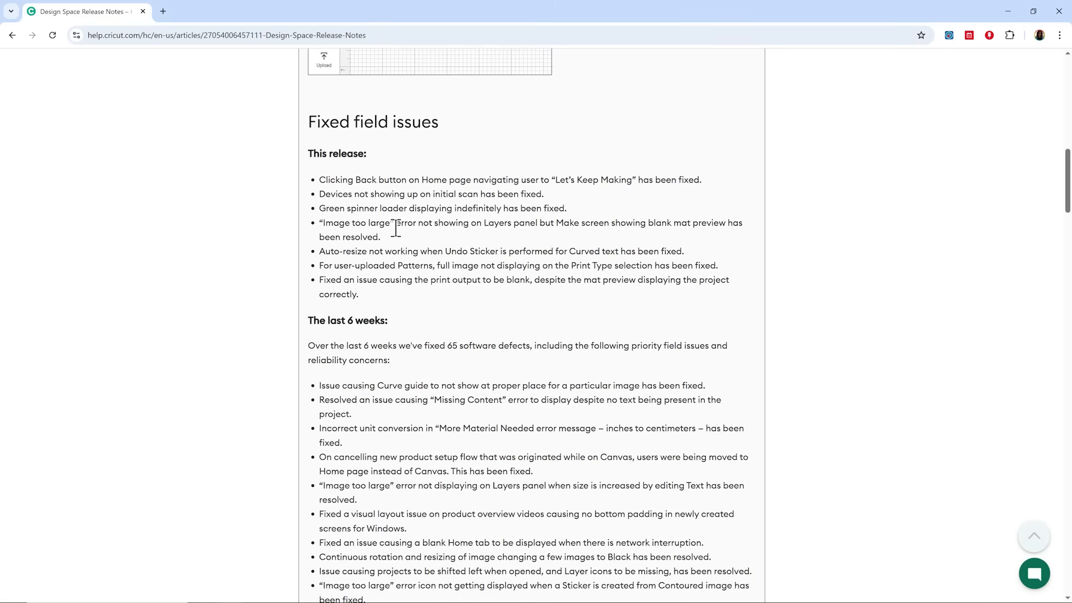
triple_click(396, 228)
click(390, 233)
scroll(477, 215, down, 5)
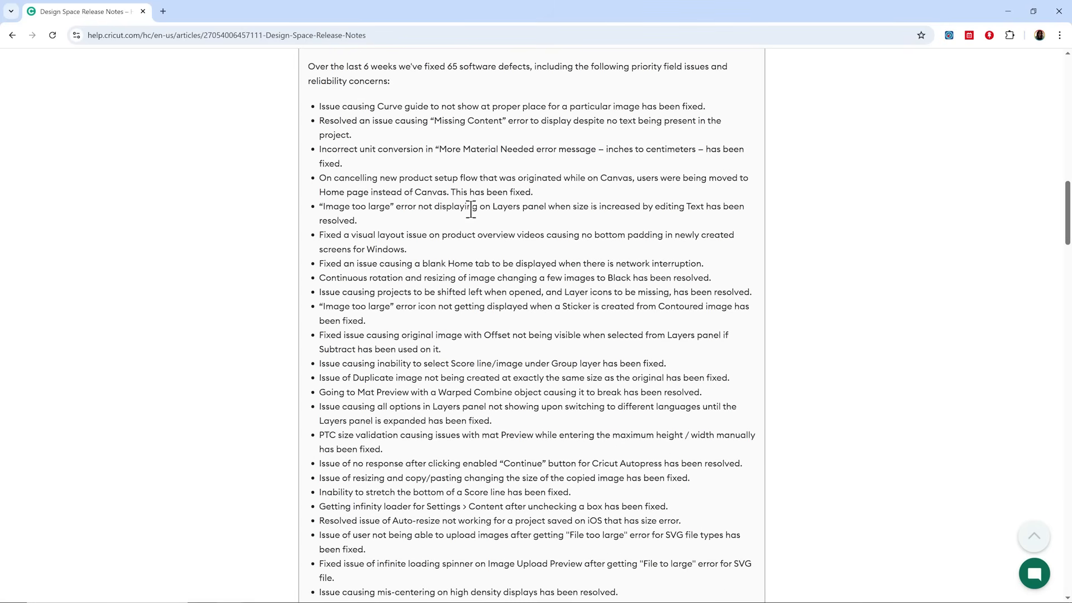
scroll(726, 169, down, 4)
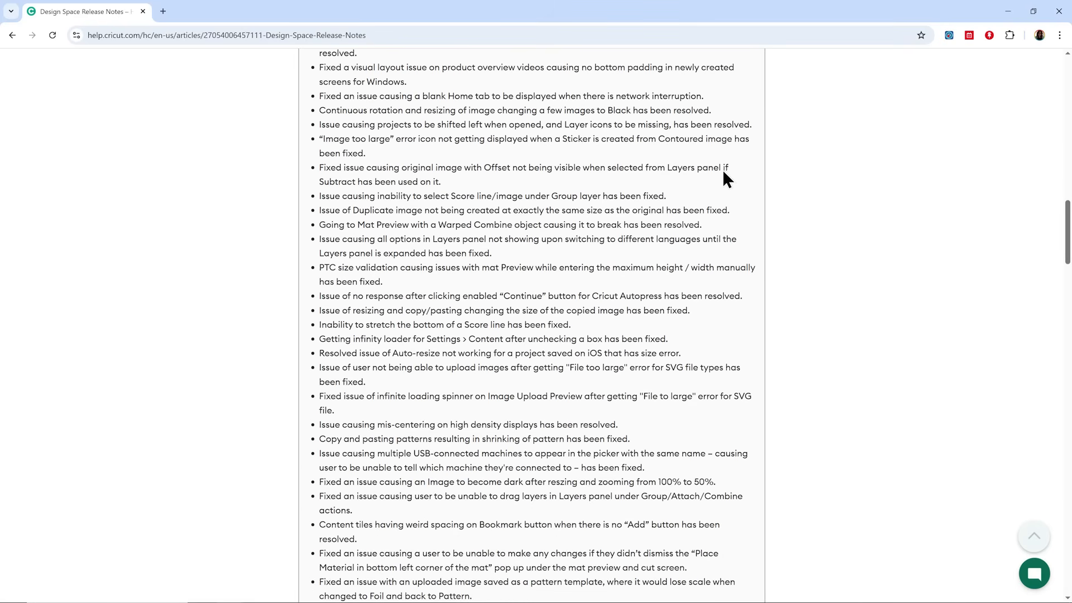
scroll(722, 169, down, 4)
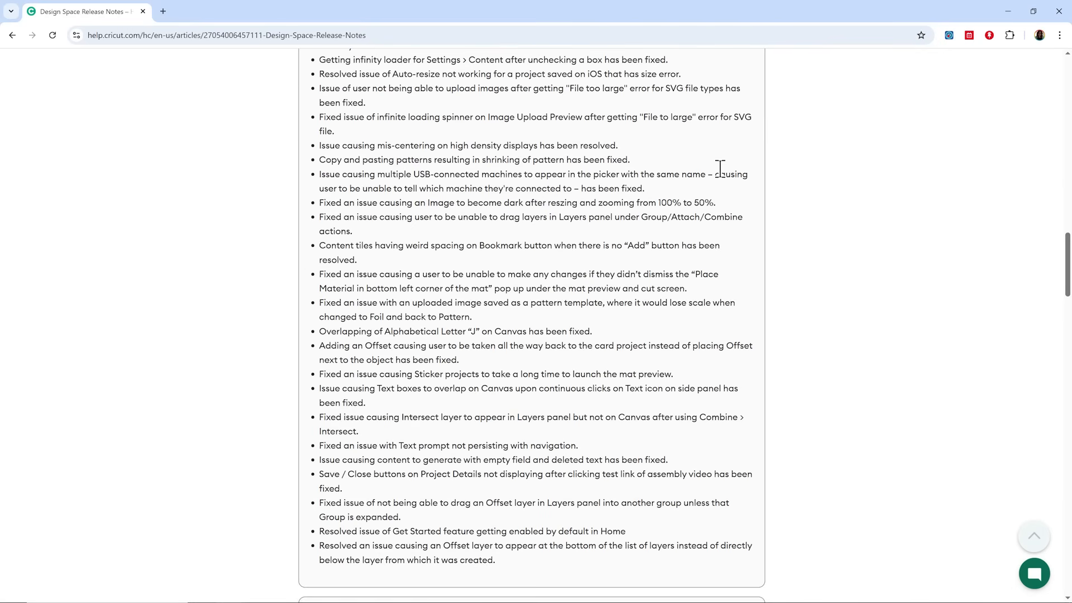